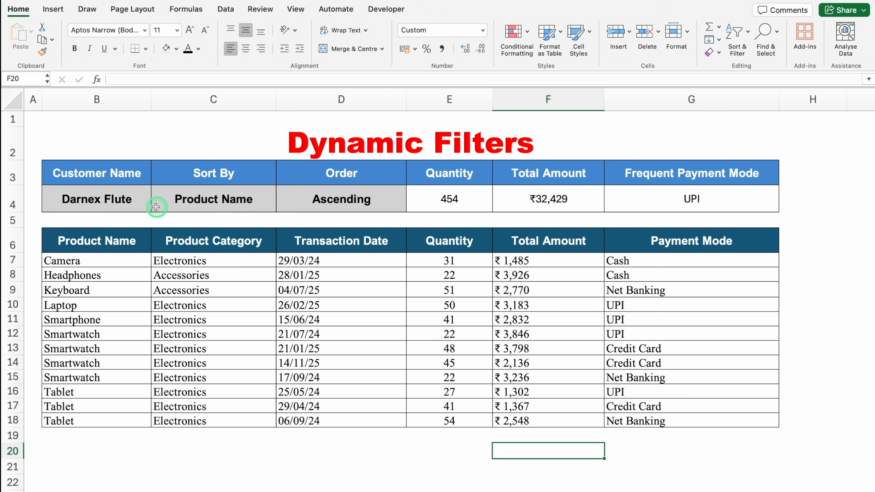
Step: Choose a different customer in the Customer Name filter cell B4
{"action": "left_click", "coordinate": [125, 201]}
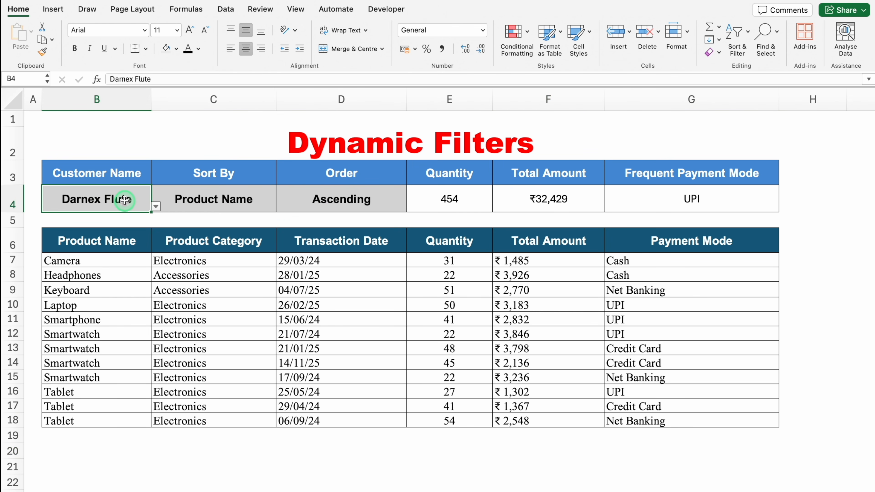
{"action": "left_click", "coordinate": [156, 207]}
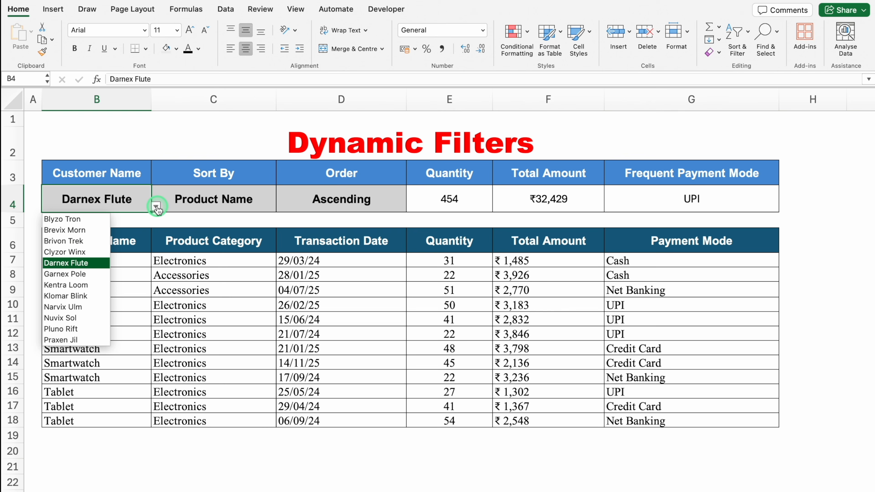
{"action": "left_click", "coordinate": [69, 285]}
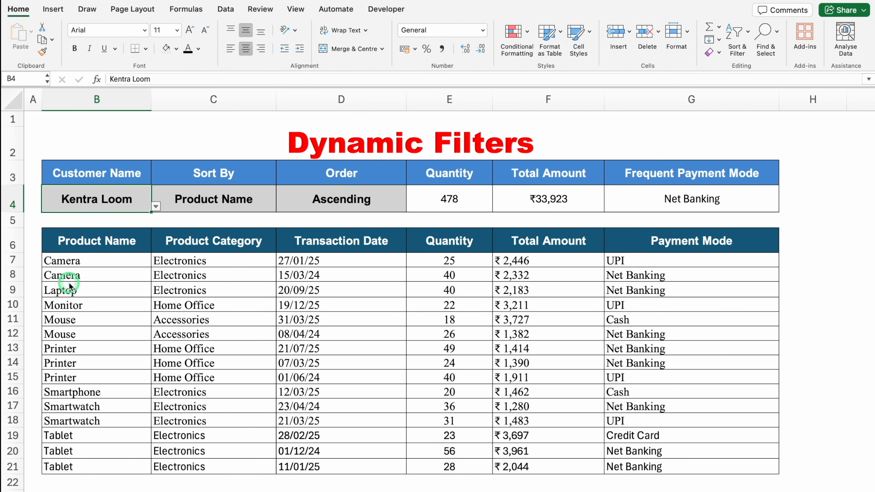
Step: Examine the choices offered by the Sort By and Order filter cells and review the three filter cells in row 4
{"action": "left_click", "coordinate": [216, 197]}
{"action": "left_click", "coordinate": [281, 207]}
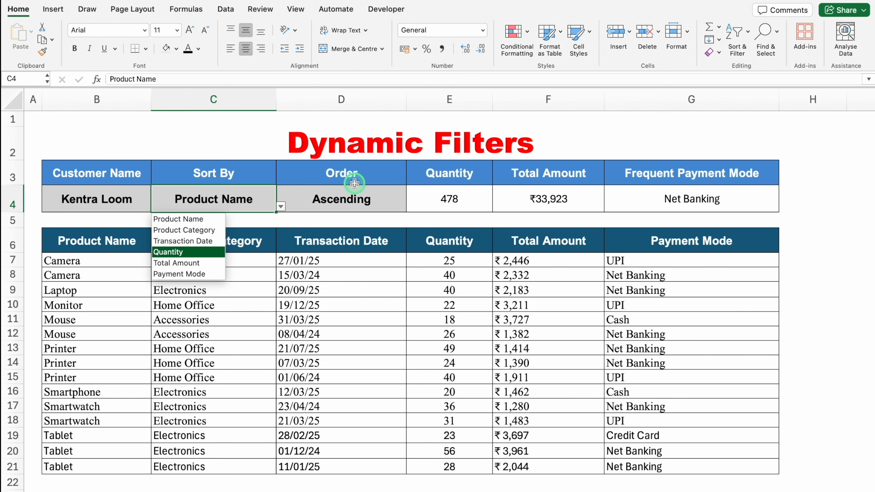
{"action": "left_click", "coordinate": [359, 201]}
{"action": "left_click", "coordinate": [358, 201]}
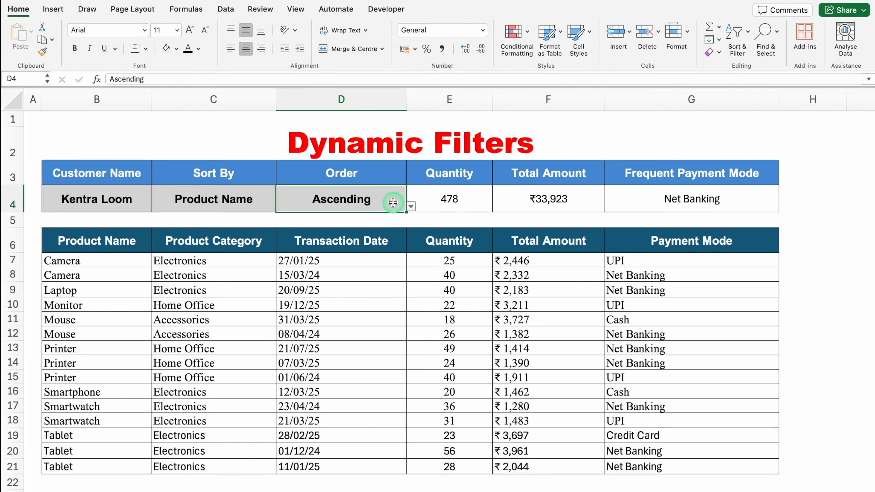
{"action": "left_click", "coordinate": [412, 207]}
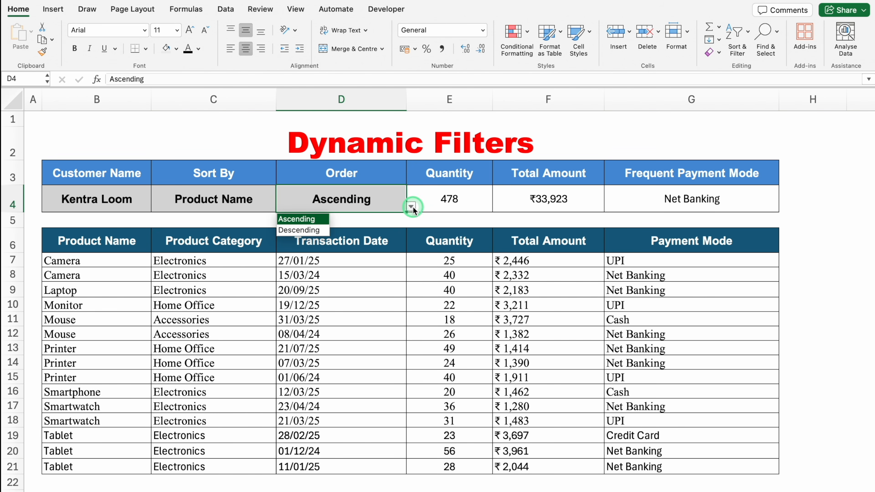
{"action": "left_click", "coordinate": [320, 231]}
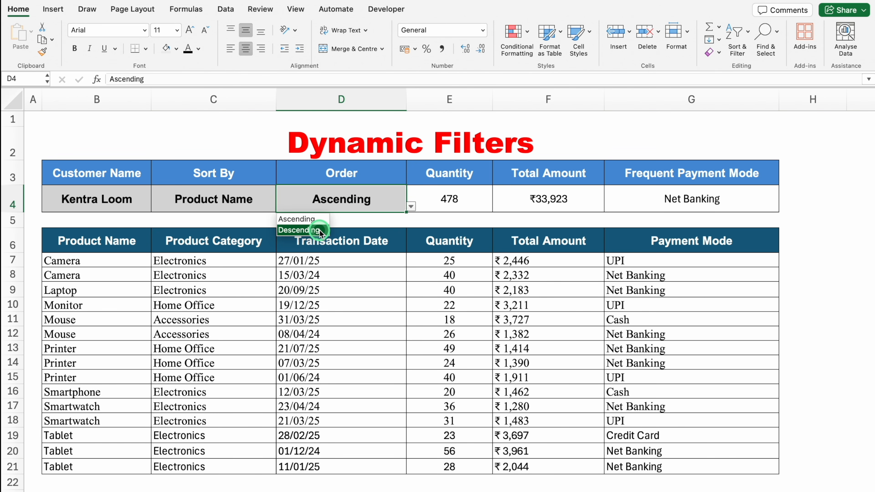
{"action": "left_click", "coordinate": [139, 199]}
{"action": "left_click", "coordinate": [128, 201]}
{"action": "left_click", "coordinate": [204, 195]}
{"action": "left_click", "coordinate": [317, 201]}
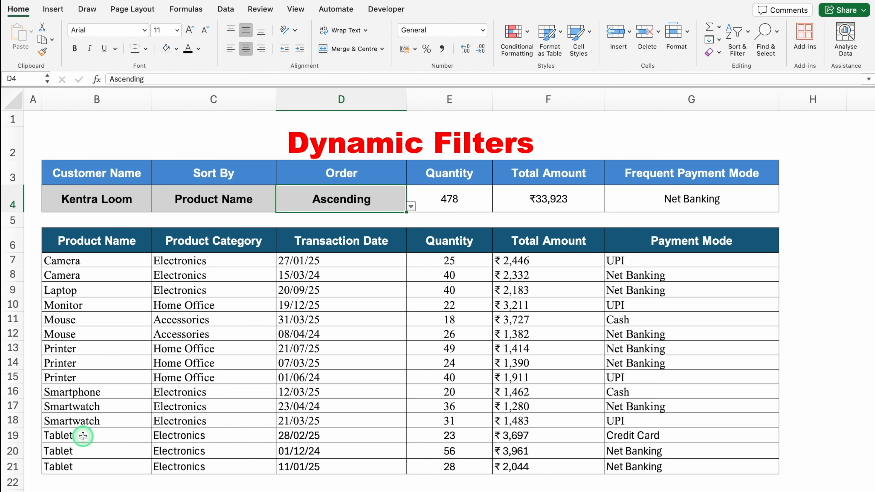
Step: Switch to the source data sheet and convert the range B2:H302 into a table with headers
{"action": "left_click", "coordinate": [59, 491]}
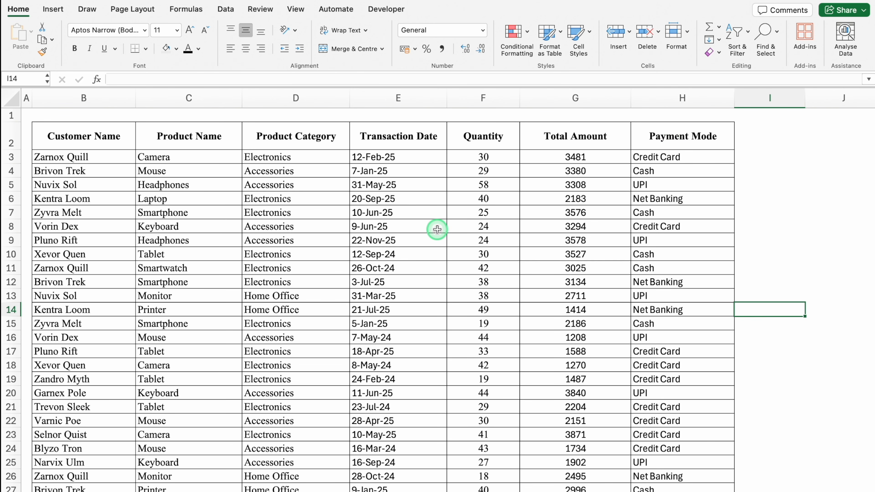
{"action": "left_click", "coordinate": [179, 212]}
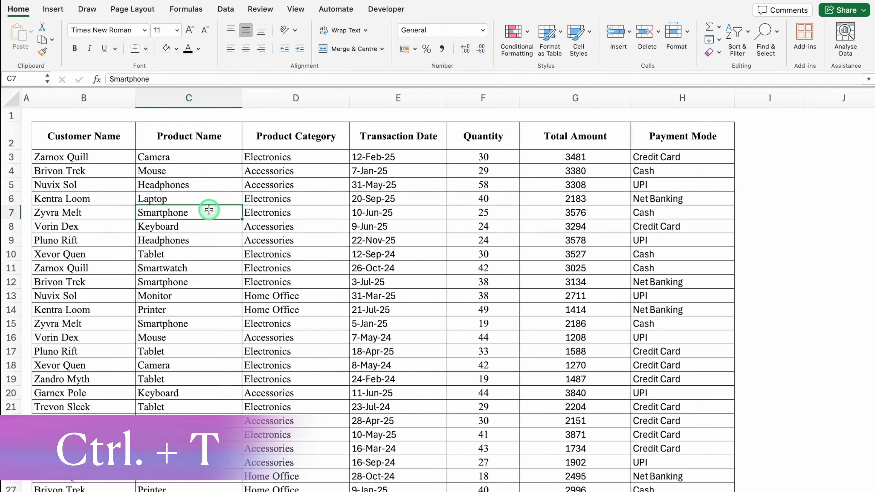
{"action": "key", "text": "ctrl+t"}
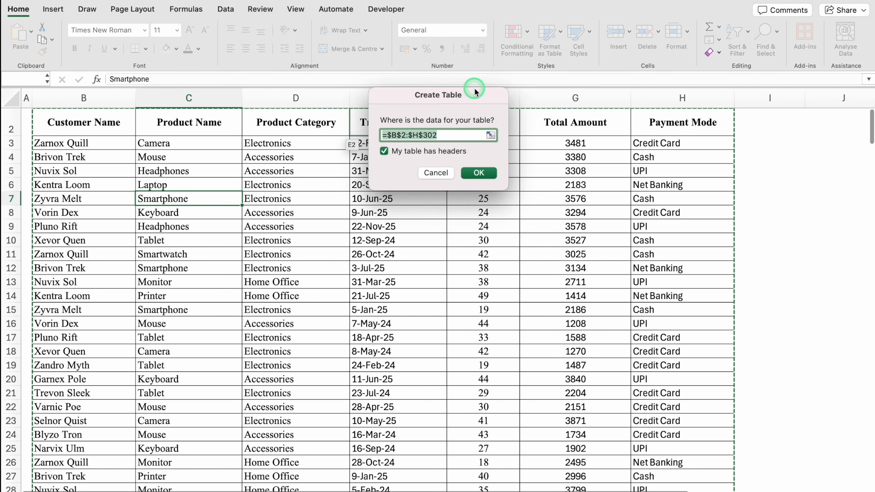
{"action": "left_click", "coordinate": [485, 172]}
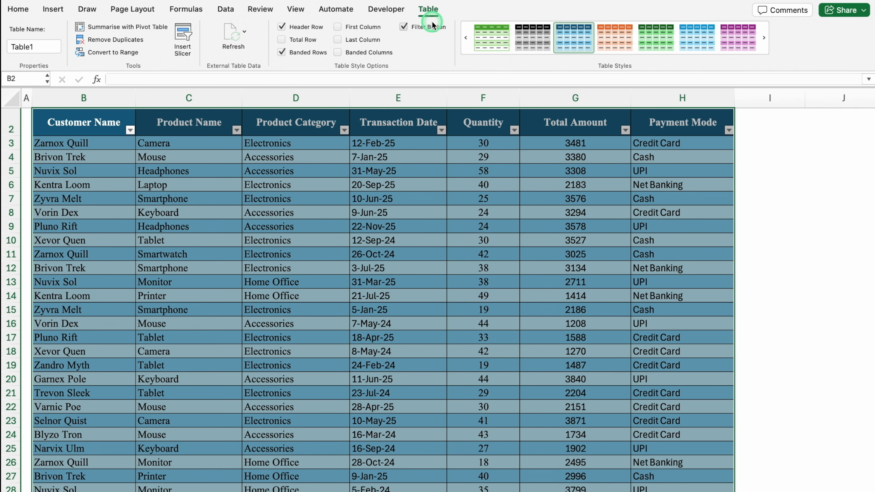
{"action": "left_click", "coordinate": [274, 202]}
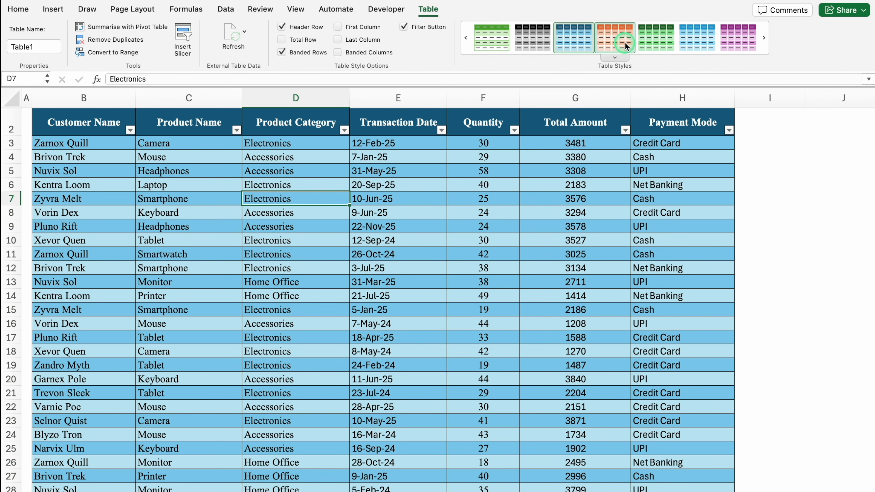
{"action": "left_click", "coordinate": [614, 57]}
{"action": "left_click", "coordinate": [576, 169]}
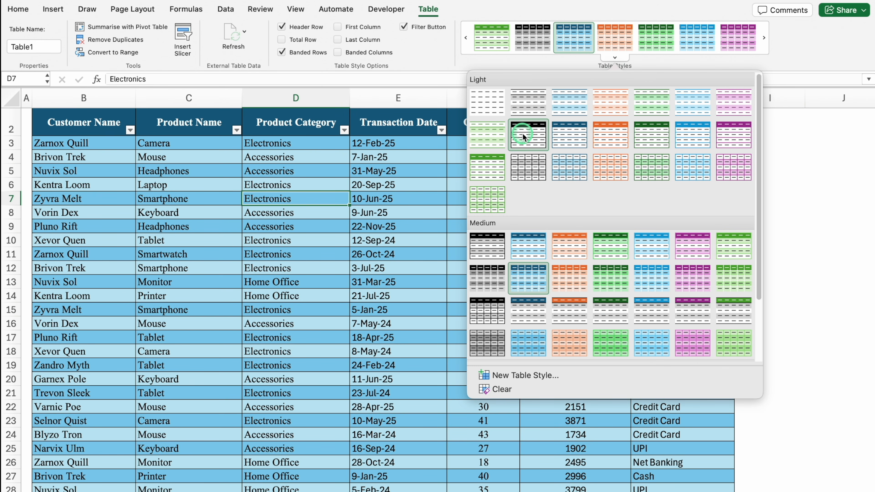
{"action": "left_click", "coordinate": [458, 64]}
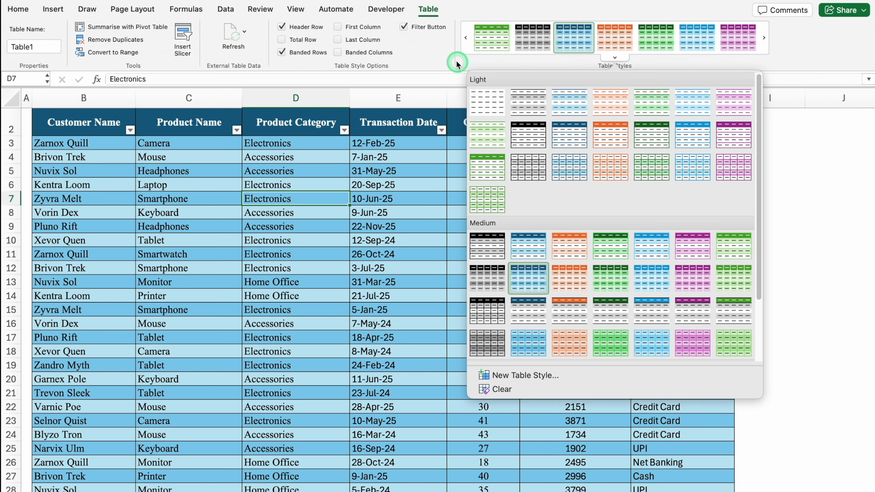
{"action": "left_click", "coordinate": [426, 43]}
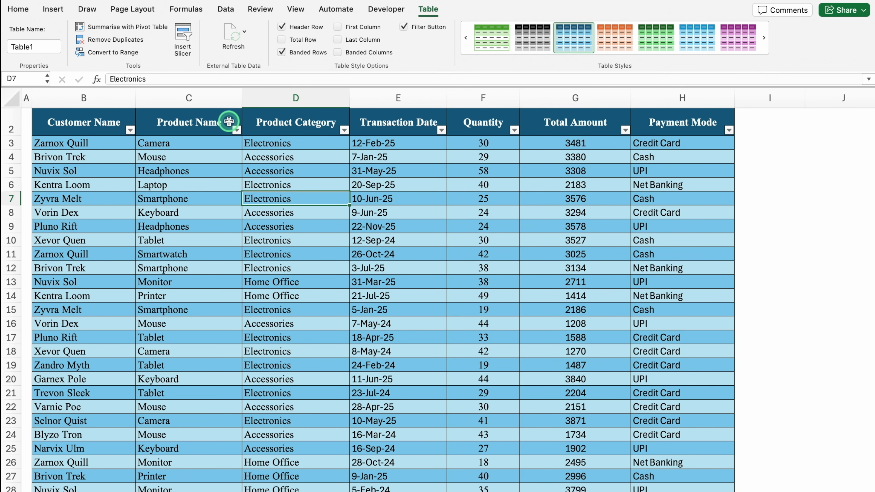
Step: Turn off the filter buttons in the table's header row
{"action": "left_click", "coordinate": [403, 27]}
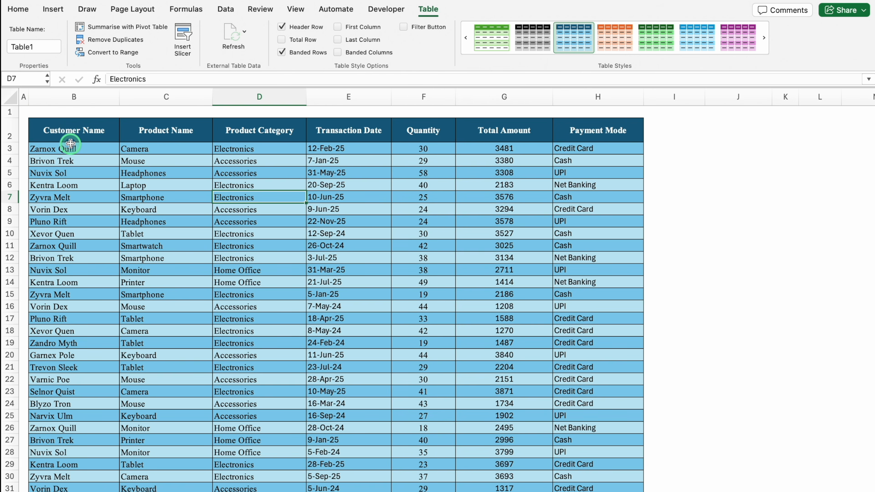
{"action": "left_click", "coordinate": [74, 96]}
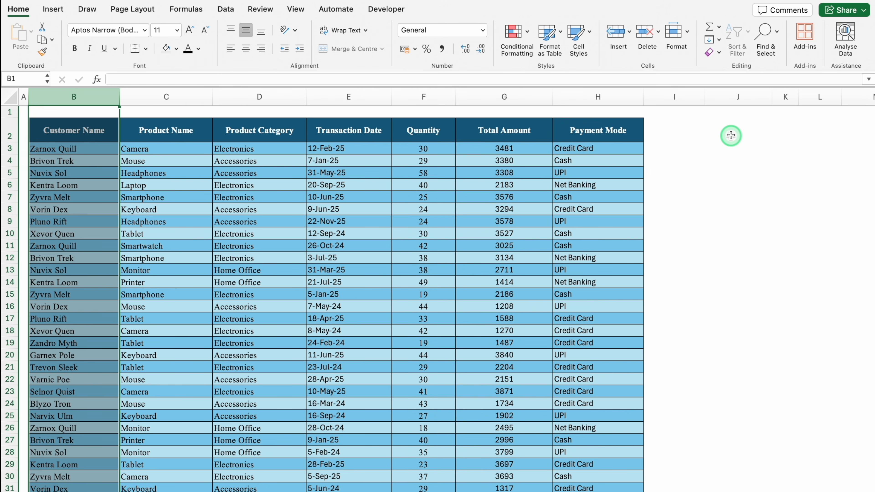
Step: Enter =UNIQUE(Table1[Customer Name]) in J3 to list each customer once
{"action": "left_click", "coordinate": [736, 151]}
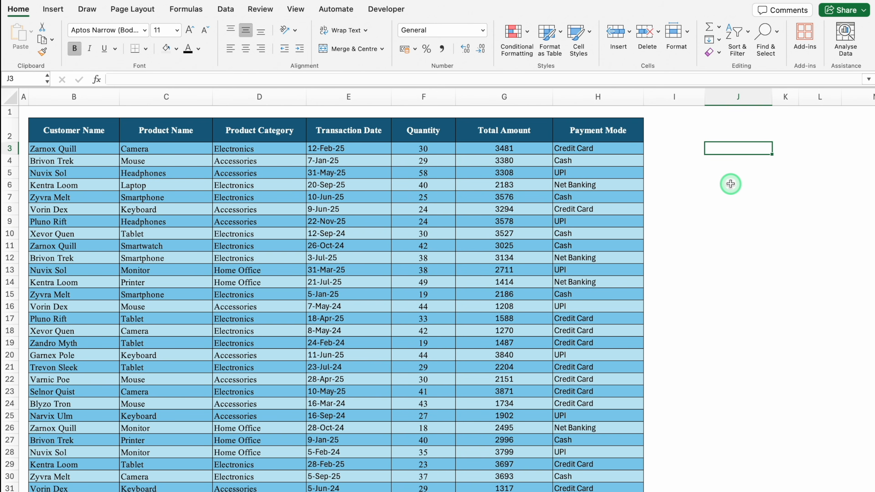
{"action": "type", "text": "=UN"}
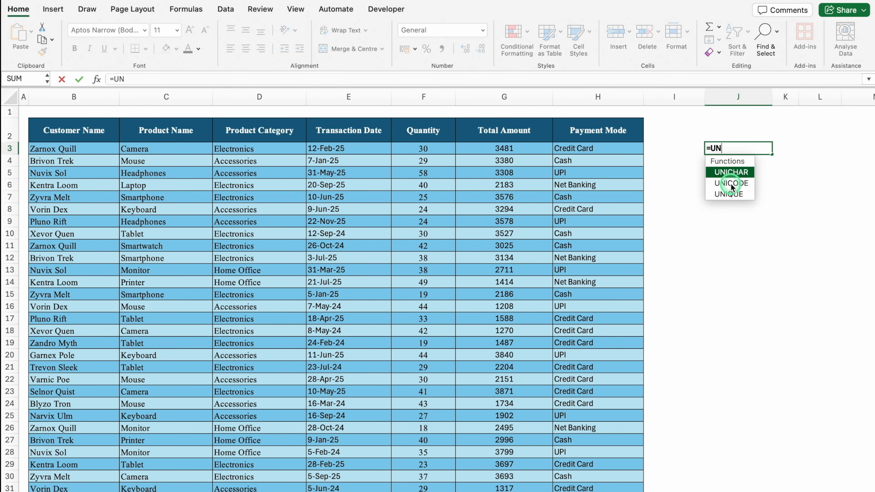
{"action": "double_click", "coordinate": [731, 194]}
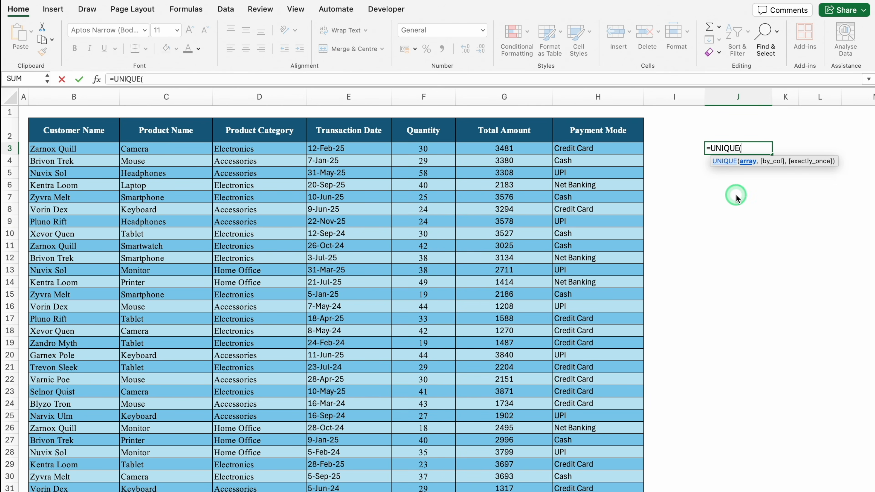
{"action": "left_click", "coordinate": [99, 152]}
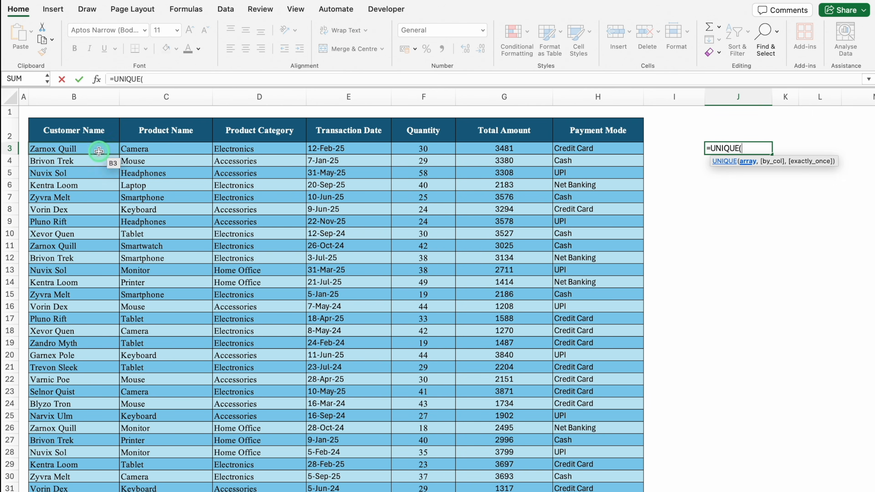
{"action": "left_click", "coordinate": [99, 151]}
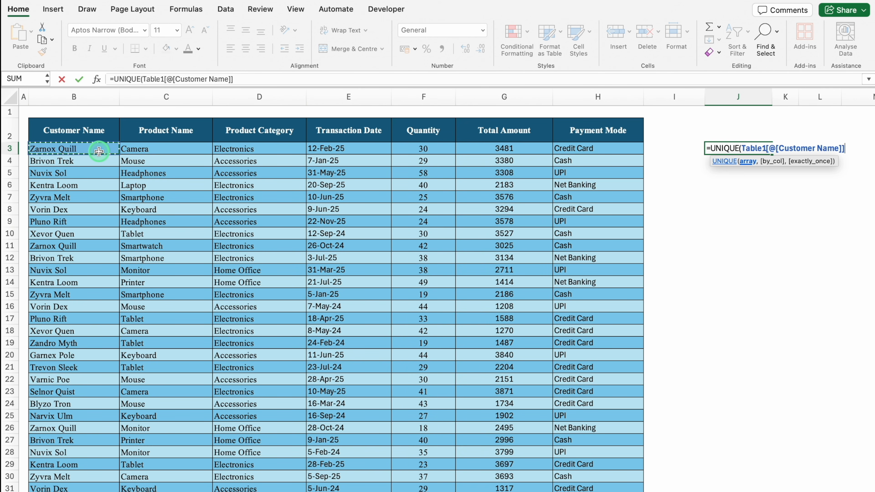
{"action": "key", "text": "ctrl+shift+Down"}
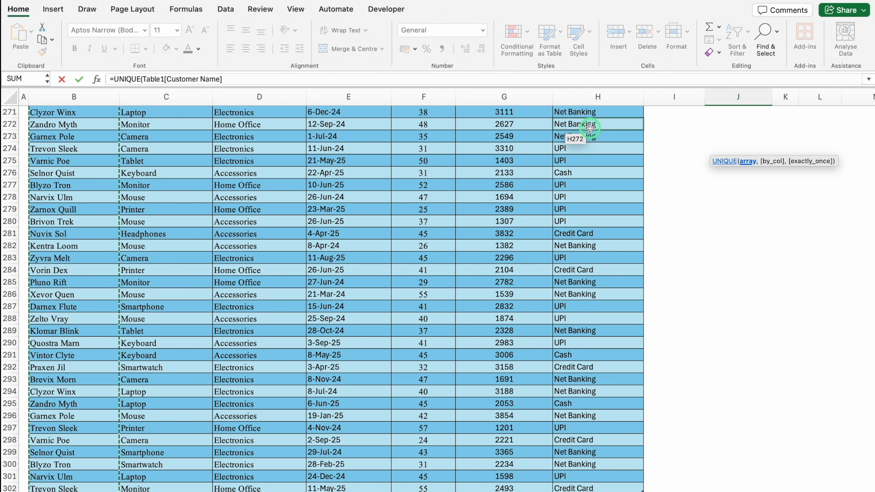
{"action": "left_click_drag", "start_coordinate": [872, 461], "coordinate": [872, 113]}
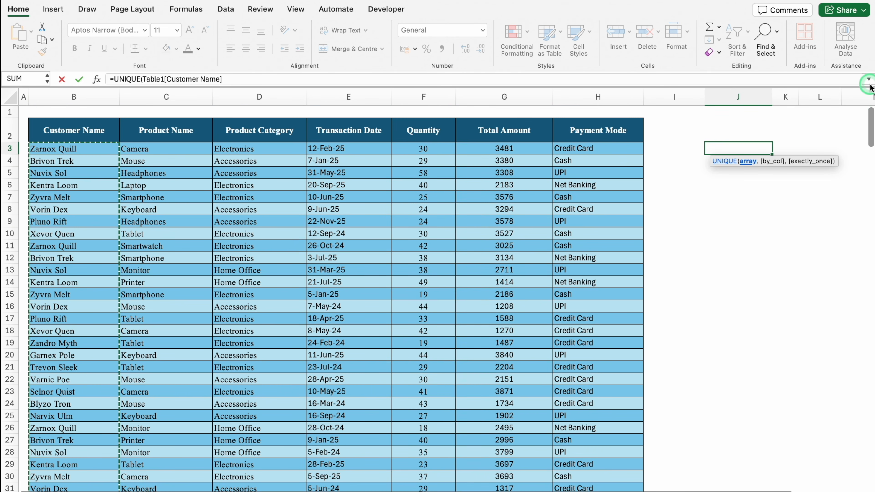
{"action": "type", "text": ")"}
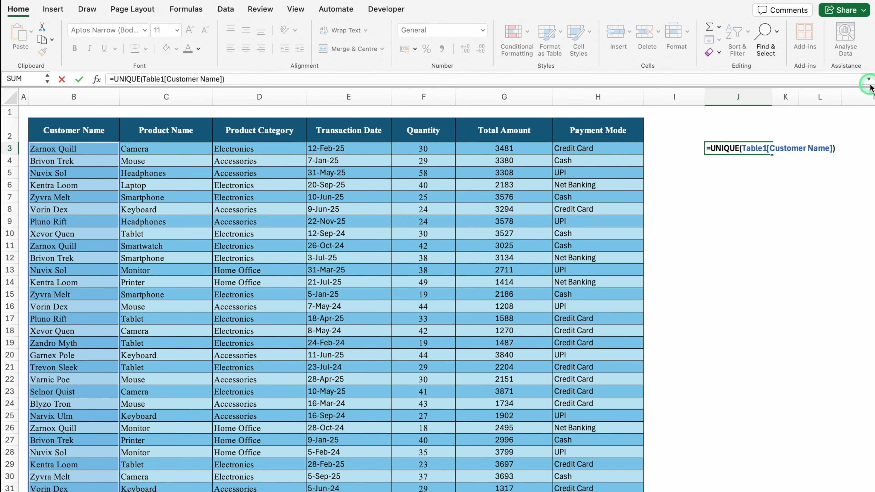
{"action": "key", "text": "Return"}
{"action": "left_click", "coordinate": [736, 149]}
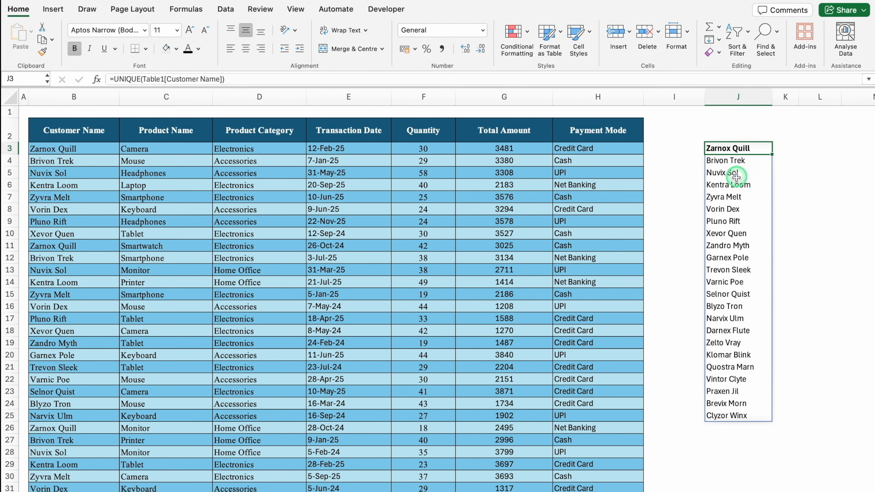
Step: Copy the Customer Name header from B2 to J2 and apply all borders to the list in J2:J25
{"action": "left_click", "coordinate": [728, 131]}
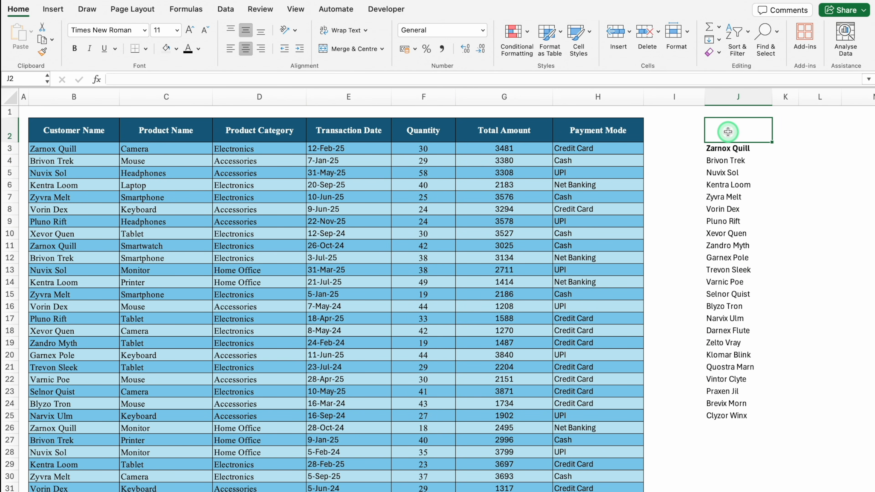
{"action": "left_click", "coordinate": [97, 133]}
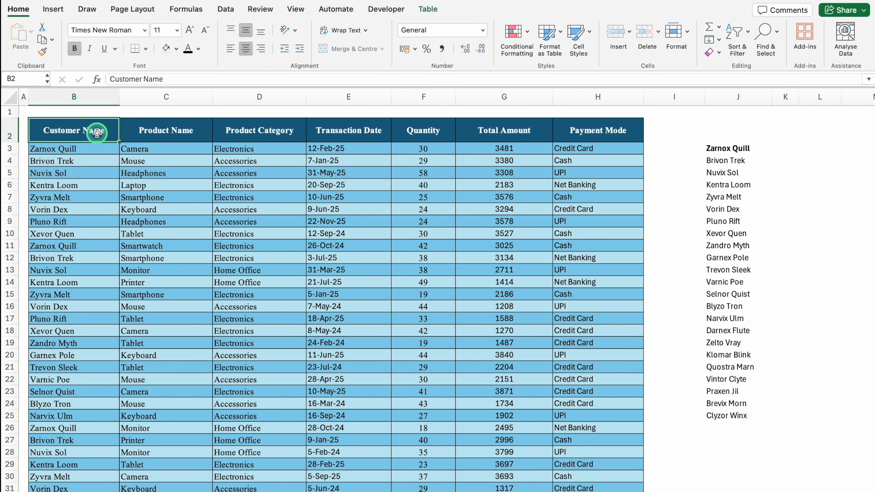
{"action": "key", "text": "super+c"}
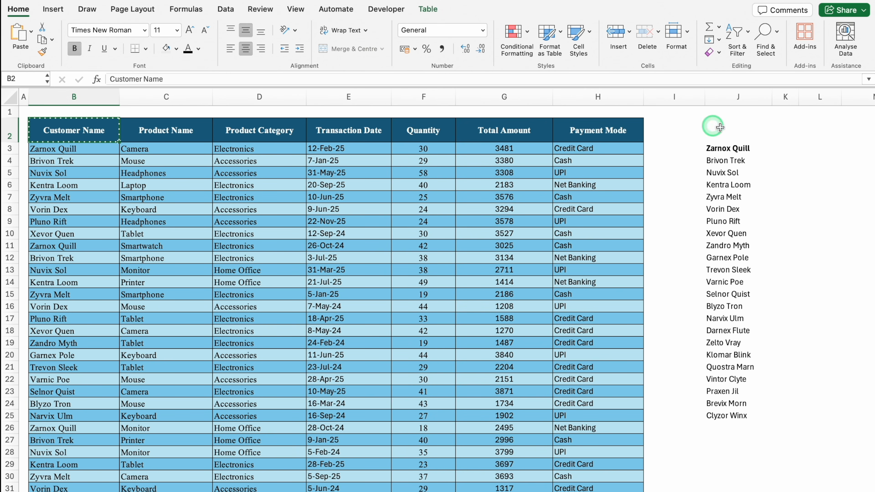
{"action": "left_click", "coordinate": [737, 132]}
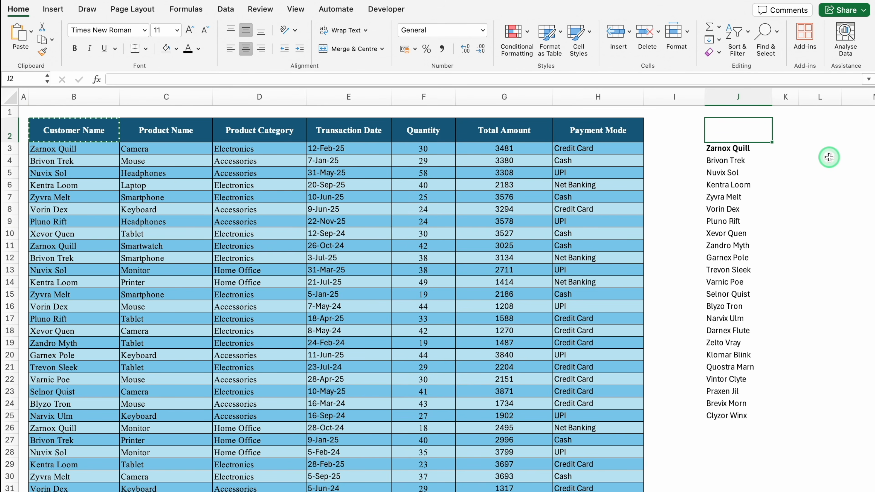
{"action": "key", "text": "super+v"}
{"action": "left_click_drag", "start_coordinate": [738, 131], "coordinate": [737, 415]}
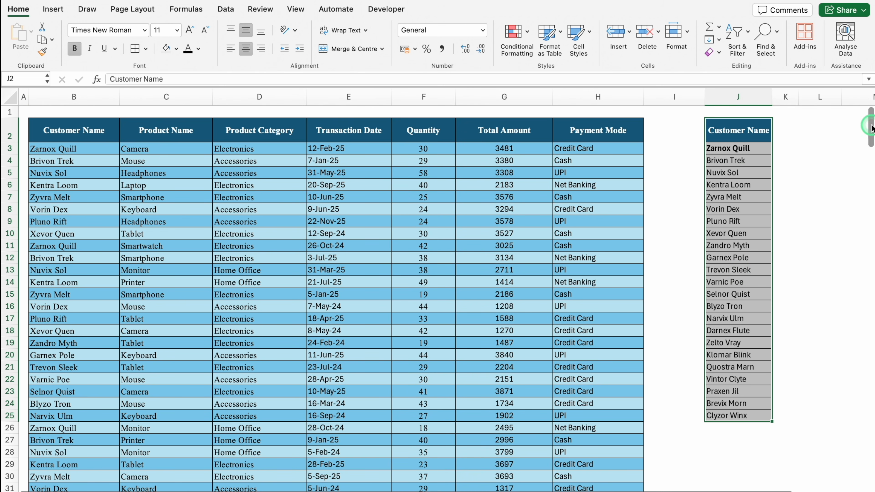
{"action": "left_click", "coordinate": [737, 425]}
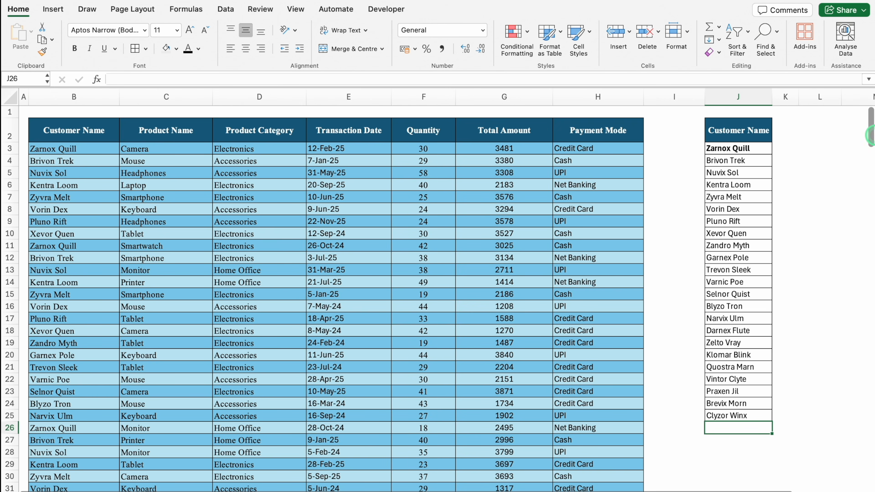
Step: Add a test customer, Office Monk, in B303 below the table and check the unique list at J26
{"action": "left_click_drag", "start_coordinate": [870, 131], "coordinate": [870, 475]}
{"action": "left_click", "coordinate": [96, 479]}
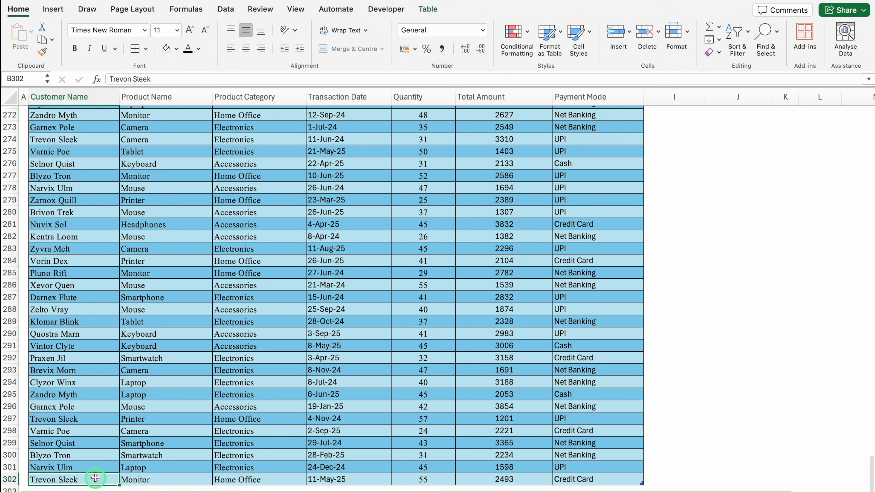
{"action": "left_click", "coordinate": [79, 439]}
{"action": "type", "text": "Office"}
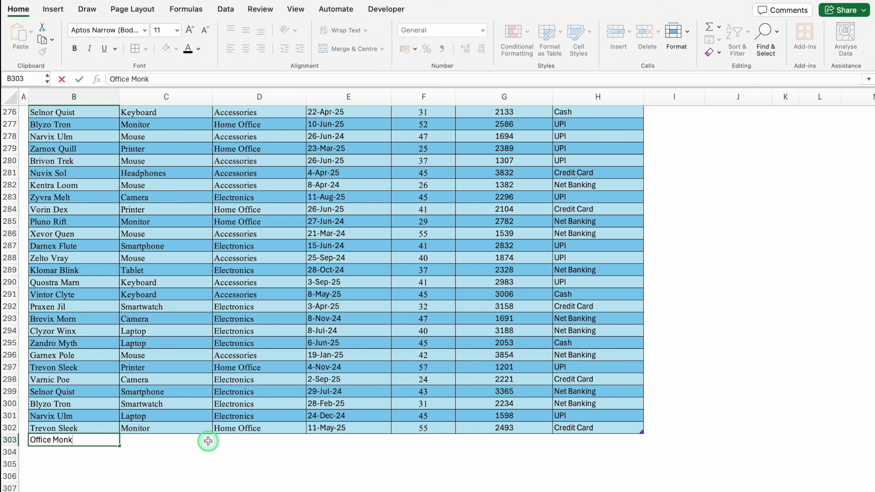
{"action": "type", "text": " Monk"}
{"action": "key", "text": "Return"}
{"action": "left_click_drag", "start_coordinate": [870, 464], "coordinate": [870, 138]}
{"action": "left_click", "coordinate": [745, 234]}
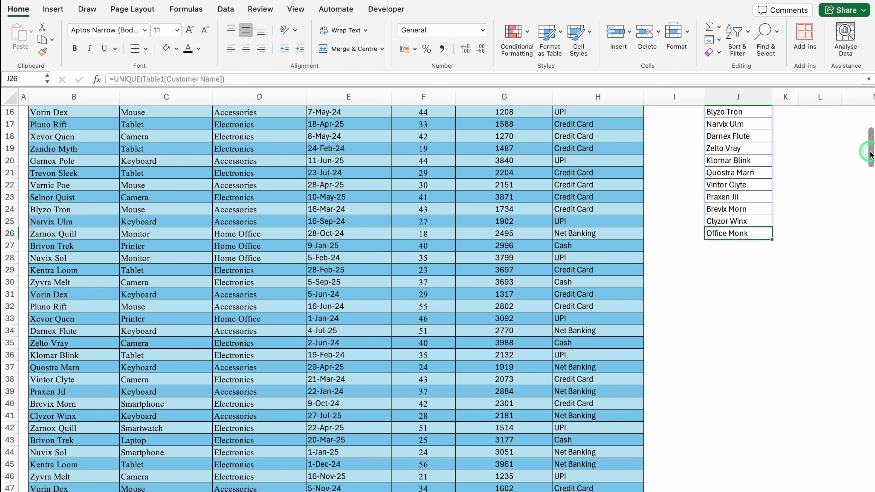
Step: Remove the test customer entry from B303 and return to the start of the data sheet
{"action": "key", "text": "super+z"}
{"action": "key", "text": "Down"}
{"action": "key", "text": "Down"}
{"action": "key", "text": "Down"}
{"action": "key", "text": "Down"}
{"action": "left_click", "coordinate": [69, 440]}
{"action": "key", "text": "Delete"}
{"action": "left_click", "coordinate": [738, 294]}
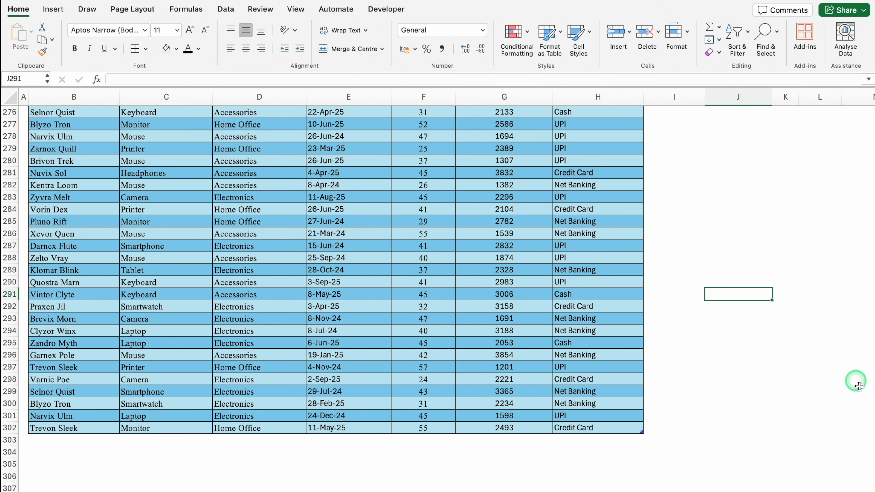
{"action": "scroll", "coordinate": [837, 357], "scroll_direction": "up", "scroll_amount": 20}
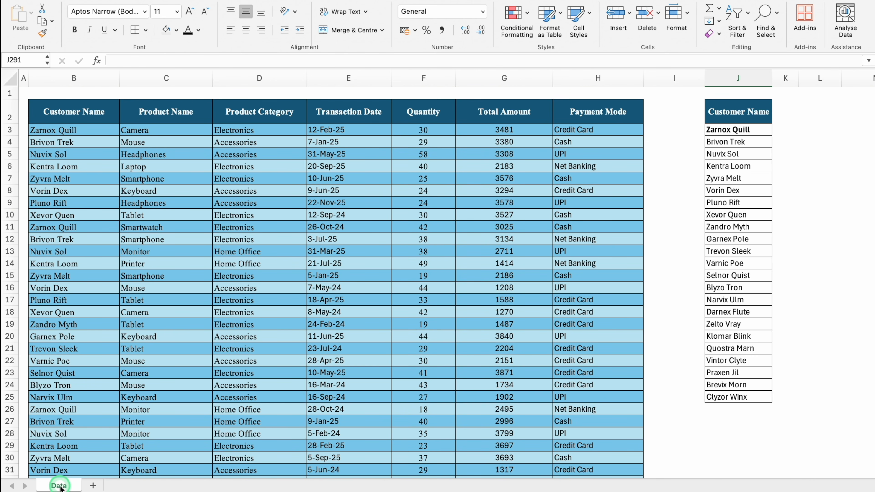
Step: Add a new worksheet named Dynamic Filters and narrow column A to a thin margin
{"action": "left_click", "coordinate": [94, 486]}
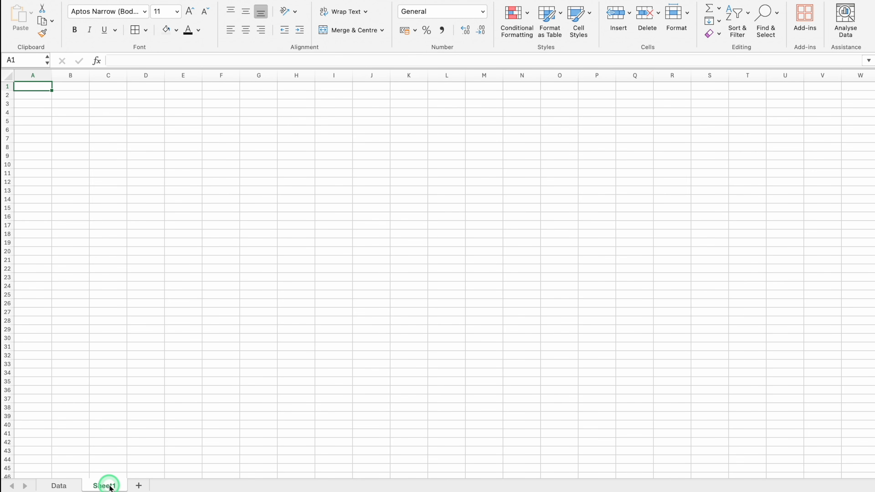
{"action": "double_click", "coordinate": [110, 486]}
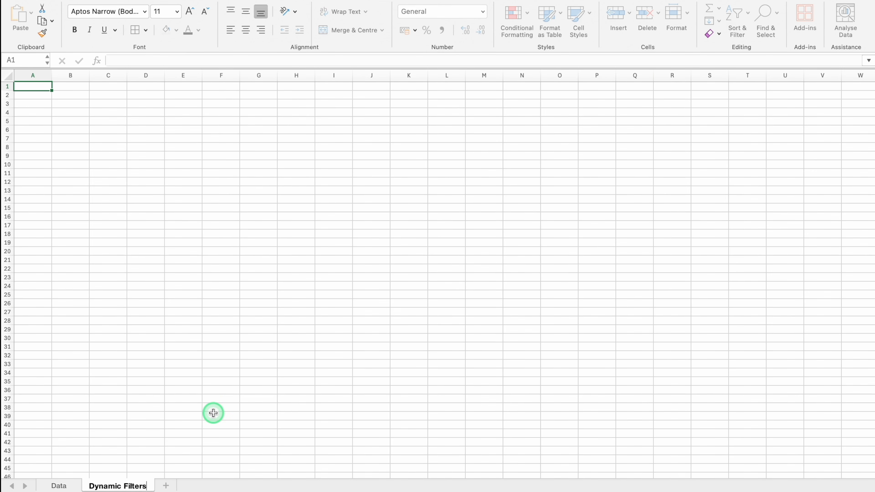
{"action": "left_click", "coordinate": [31, 86]}
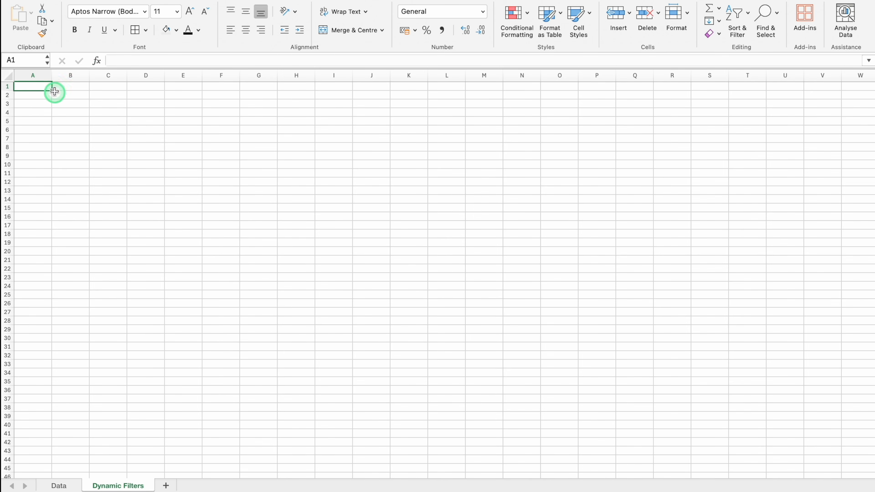
{"action": "left_click_drag", "start_coordinate": [51, 75], "coordinate": [20, 75]}
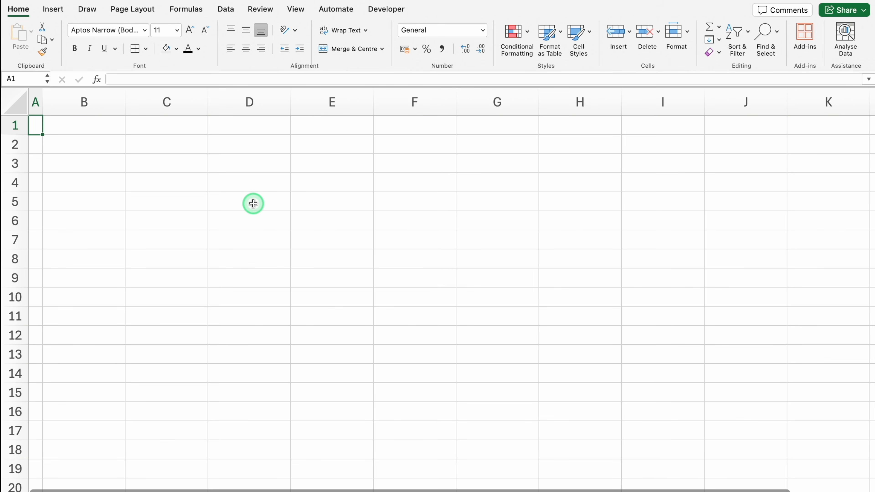
Step: Enter the header Customer Name in B3 and fit column B to its text
{"action": "left_click", "coordinate": [111, 164]}
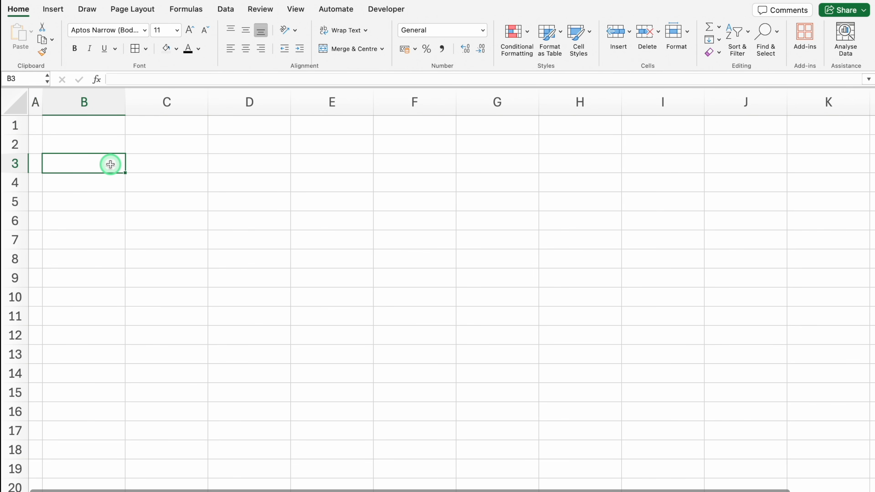
{"action": "type", "text": "Customer Name"}
{"action": "key", "text": "Tab"}
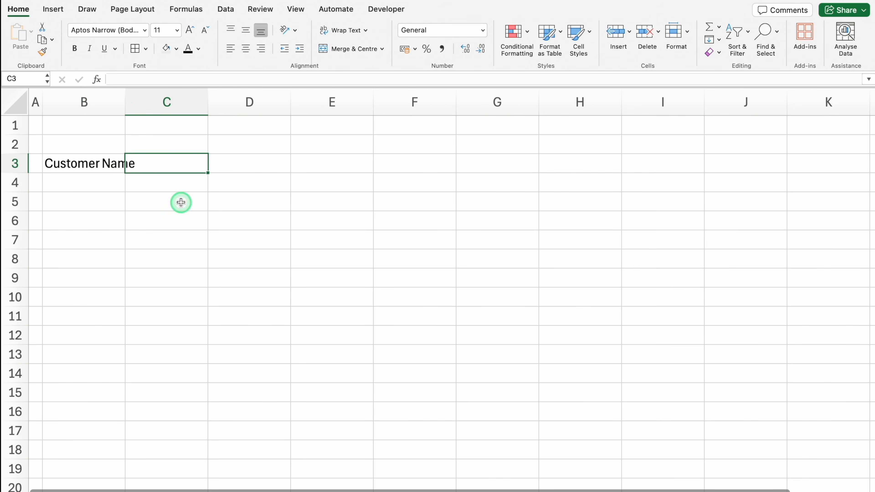
{"action": "double_click", "coordinate": [125, 95]}
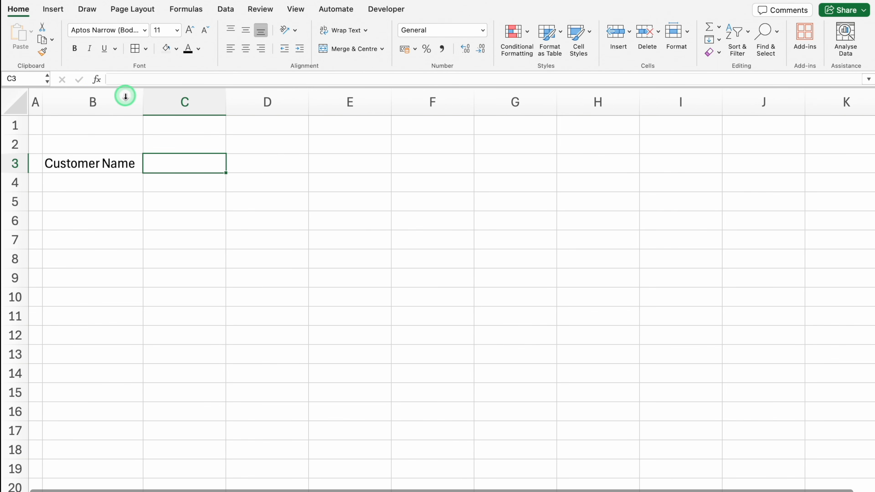
Step: Set rows 3 and 4 to the Arial Bold font and refit column B to the header
{"action": "left_click", "coordinate": [19, 162]}
{"action": "left_click_drag", "start_coordinate": [19, 163], "coordinate": [19, 182]}
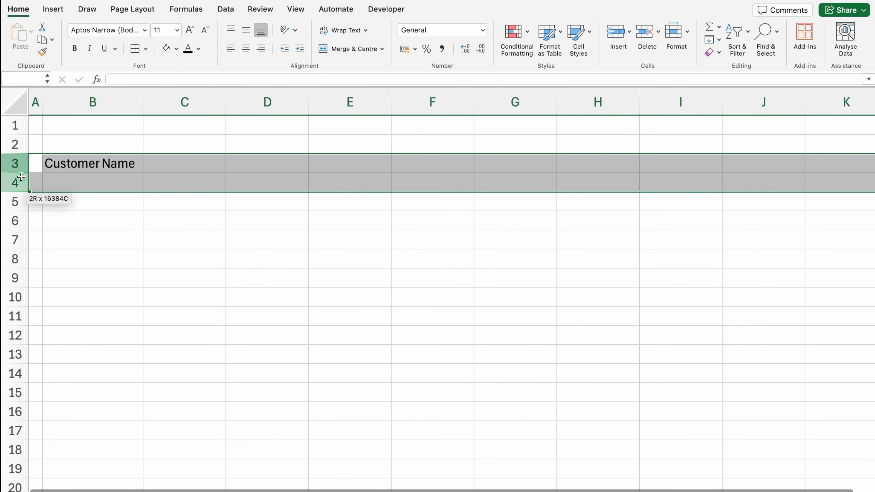
{"action": "left_click", "coordinate": [145, 31]}
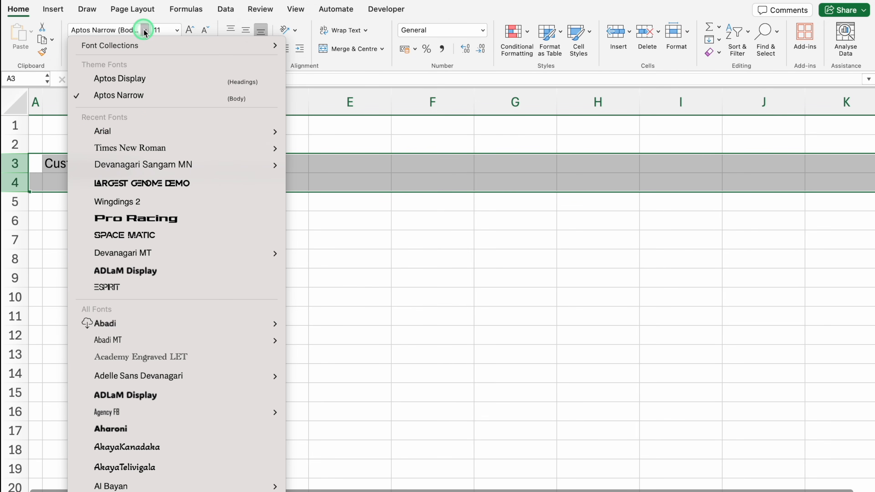
{"action": "mouse_move", "coordinate": [146, 130]}
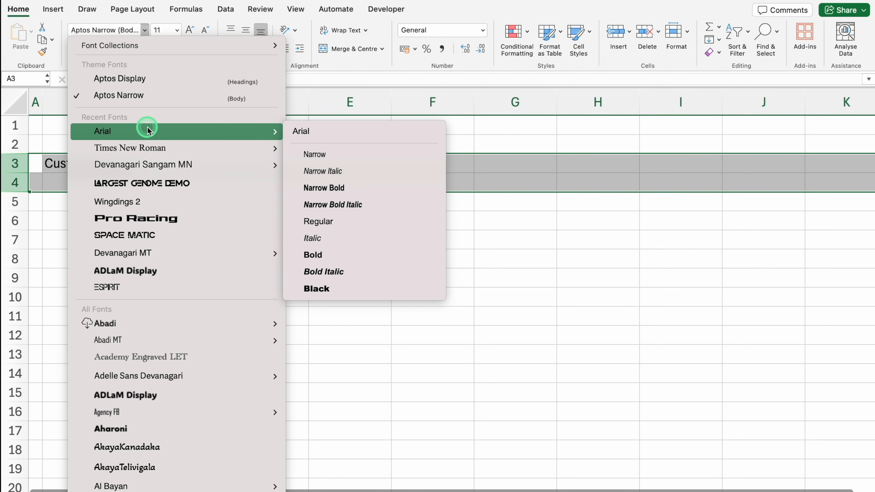
{"action": "left_click", "coordinate": [348, 255]}
{"action": "left_click", "coordinate": [269, 256]}
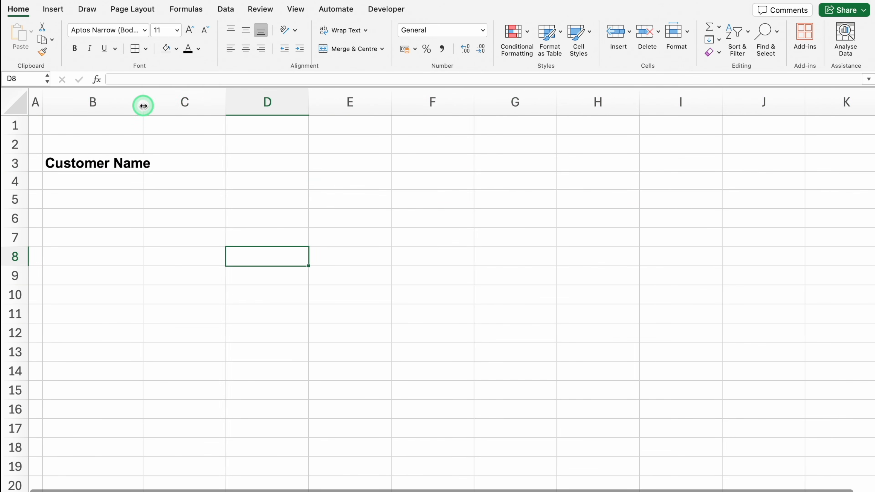
{"action": "double_click", "coordinate": [143, 108]}
Step: Enter the headers Sort By, Order, Quantity, Total Amount and Frequent Payment Mode in C3:G3 and fit columns F and G
{"action": "left_click", "coordinate": [205, 161]}
{"action": "type", "text": "Sort By"}
{"action": "key", "text": "Tab"}
{"action": "type", "text": "Order"}
{"action": "key", "text": "Tab"}
{"action": "type", "text": "Quantity"}
{"action": "key", "text": "Tab"}
{"action": "type", "text": "Total Amount"}
{"action": "key", "text": "Tab"}
{"action": "type", "text": "Frequent Payment Mode"}
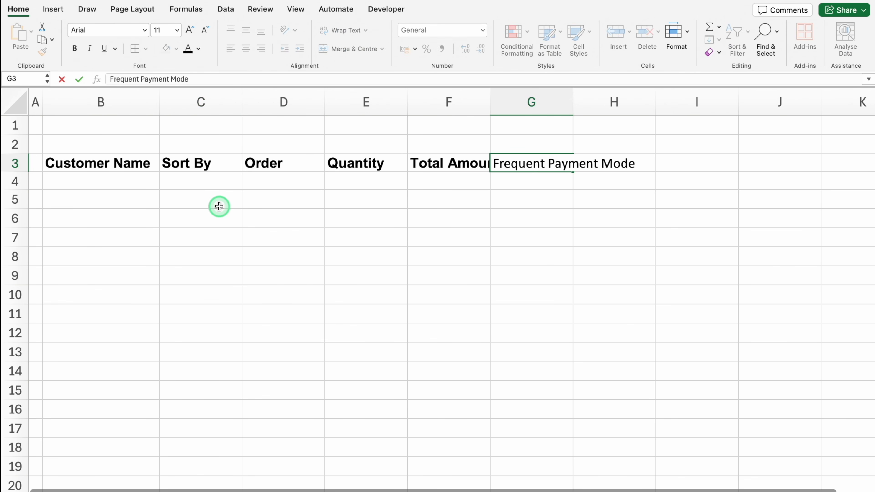
{"action": "left_click", "coordinate": [523, 199]}
{"action": "double_click", "coordinate": [573, 101]}
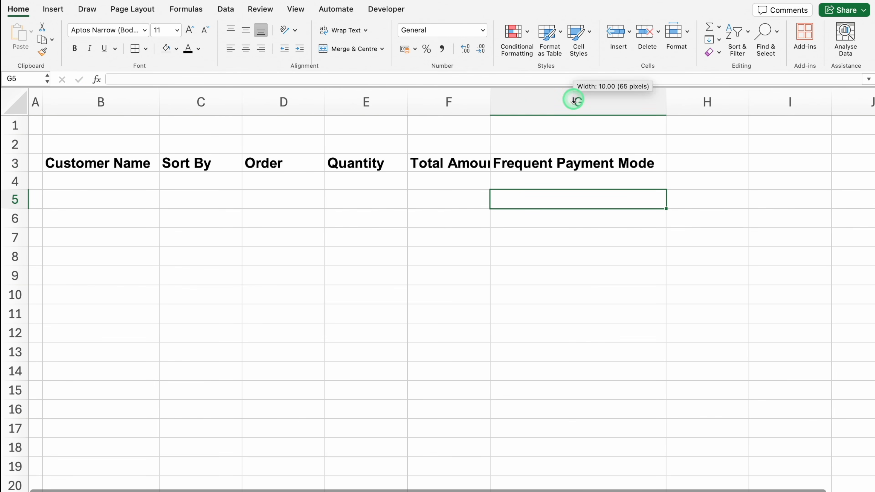
{"action": "double_click", "coordinate": [495, 103]}
Step: Apply all borders to the range B3:G4
{"action": "left_click", "coordinate": [124, 162]}
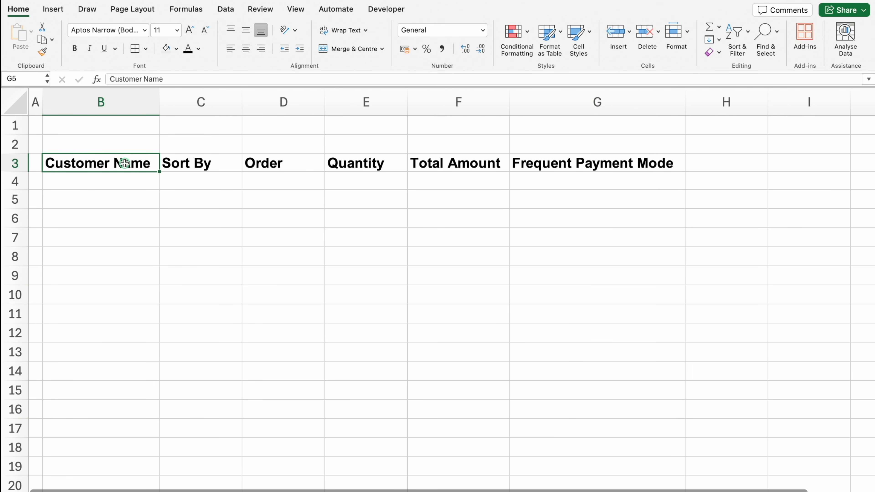
{"action": "left_click_drag", "start_coordinate": [124, 169], "coordinate": [657, 178]}
{"action": "left_click", "coordinate": [135, 48]}
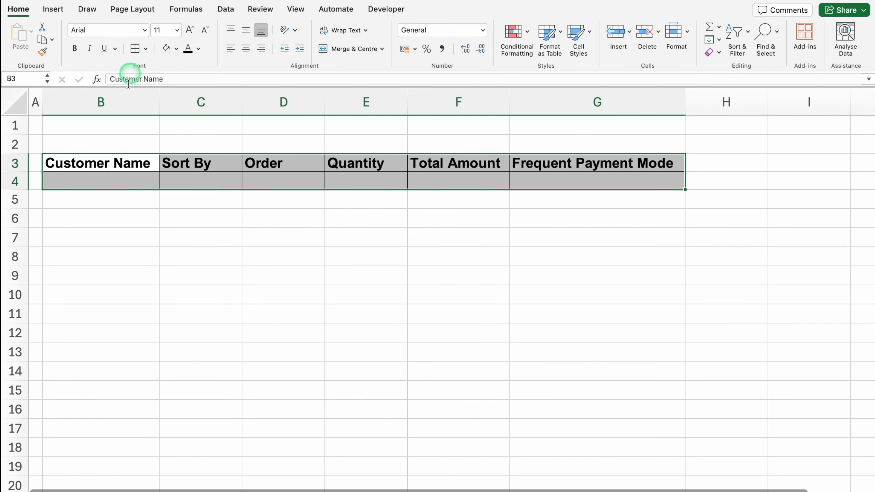
Step: Fill the header cells B3:G3 with medium blue and set their font colour to white
{"action": "left_click", "coordinate": [119, 166]}
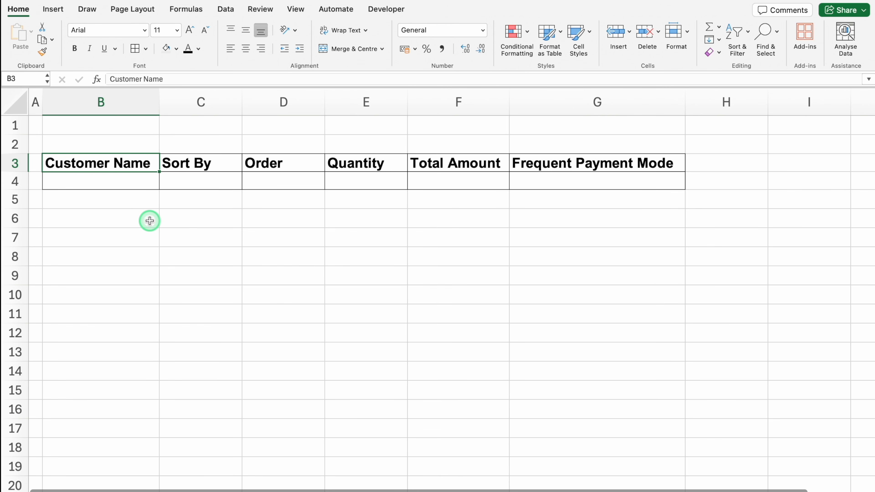
{"action": "key", "text": "ctrl+shift+Right"}
{"action": "left_click", "coordinate": [176, 48]}
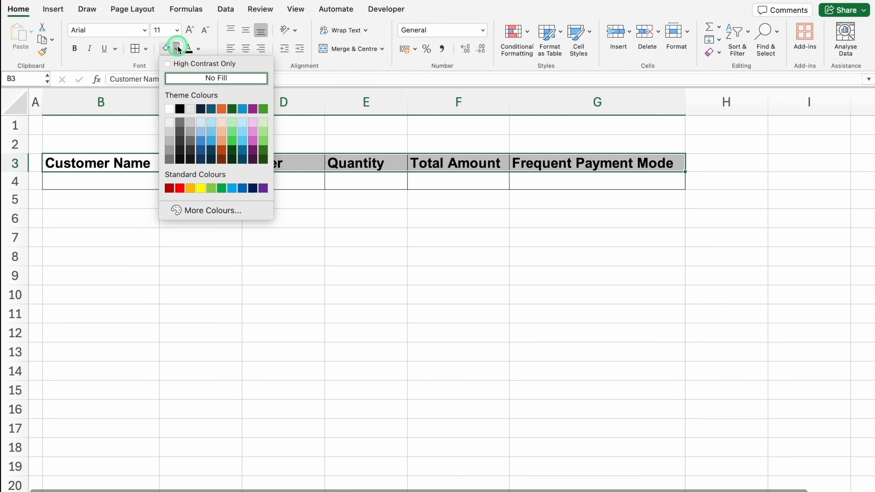
{"action": "left_click", "coordinate": [202, 141]}
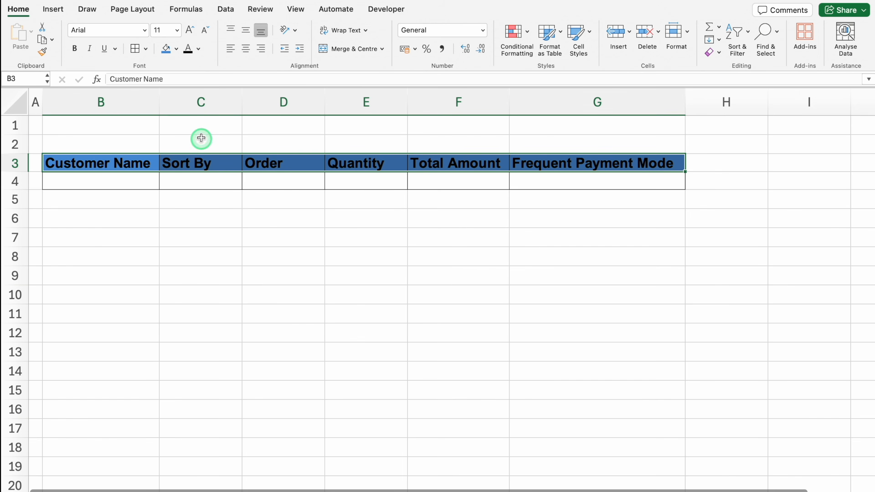
{"action": "left_click", "coordinate": [198, 49]}
{"action": "left_click", "coordinate": [192, 109]}
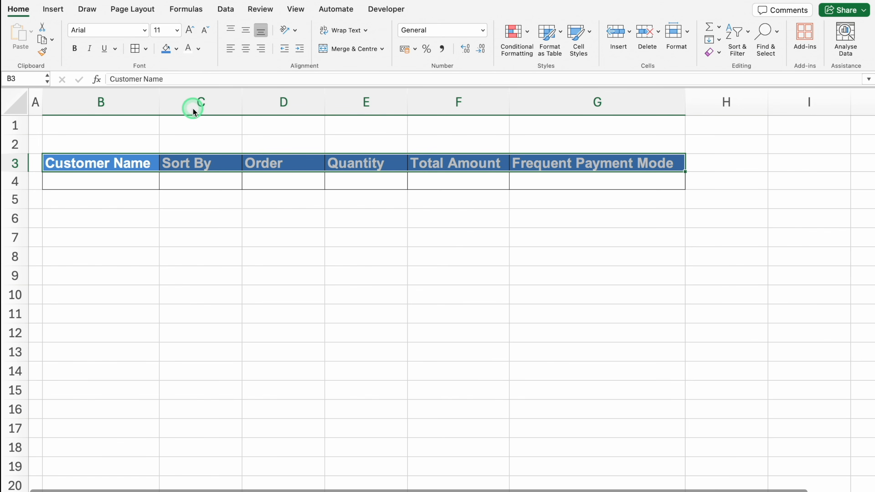
Step: Centre rows 3 and 4 horizontally and middle-align all cells of the sheet vertically
{"action": "left_click_drag", "start_coordinate": [16, 164], "coordinate": [24, 174]}
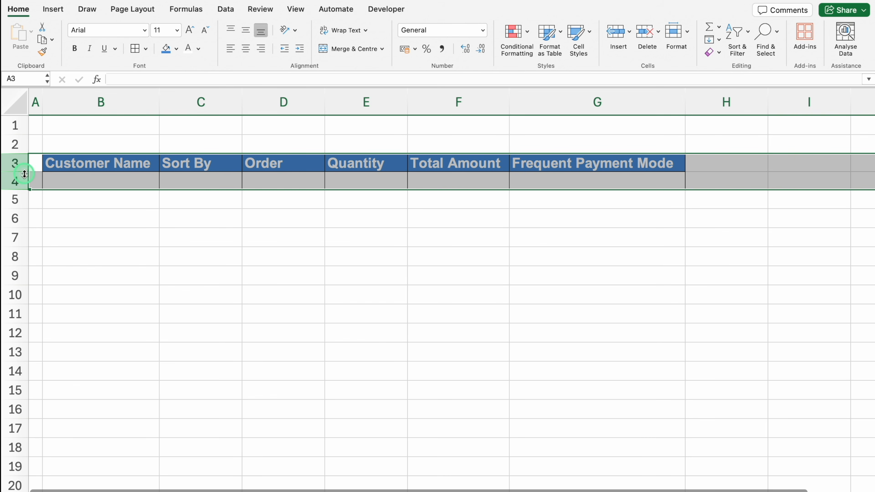
{"action": "left_click", "coordinate": [246, 51]}
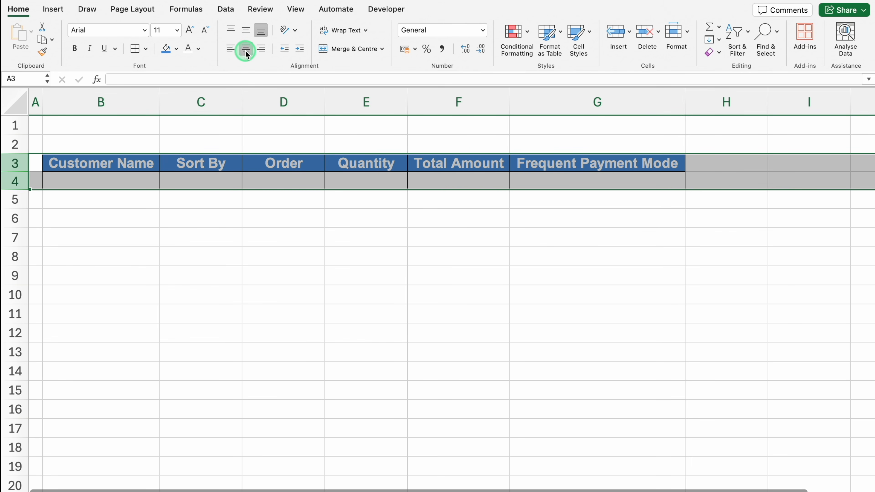
{"action": "left_click", "coordinate": [15, 104]}
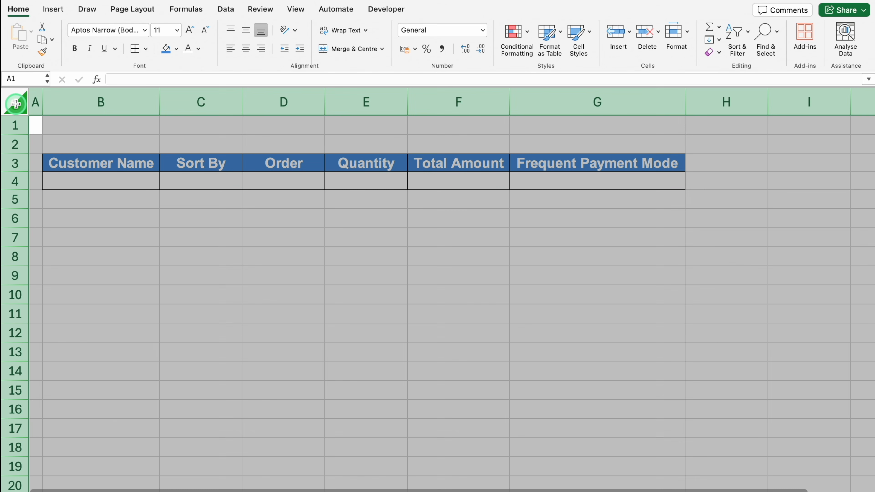
{"action": "left_click", "coordinate": [246, 31]}
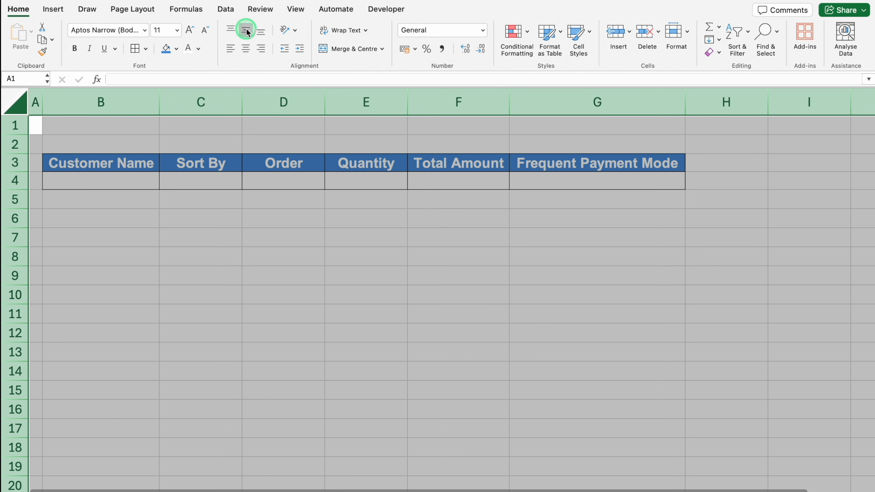
{"action": "left_click", "coordinate": [118, 179]}
Step: Copy the headers C2:H2 from the Data sheet to B6 of the Dynamic Filters sheet and fit columns C and D
{"action": "left_click", "coordinate": [104, 217]}
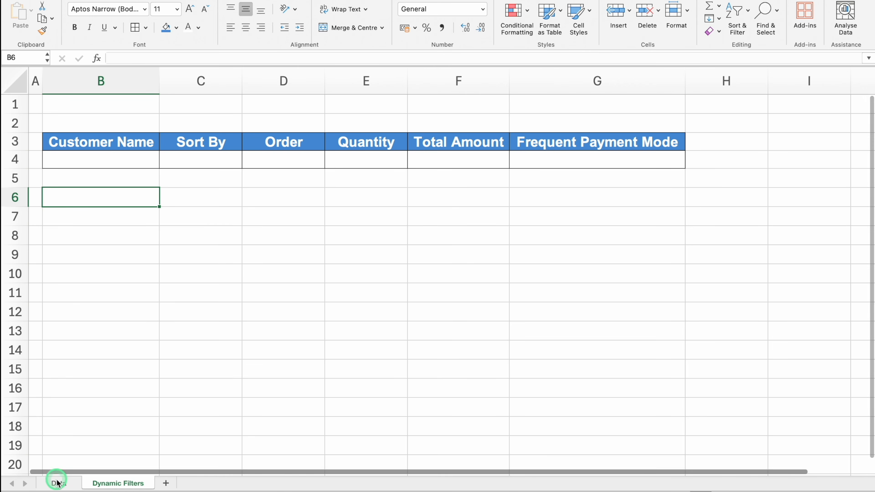
{"action": "left_click", "coordinate": [57, 483]}
{"action": "left_click", "coordinate": [174, 109]}
{"action": "left_click_drag", "start_coordinate": [174, 109], "coordinate": [579, 106]}
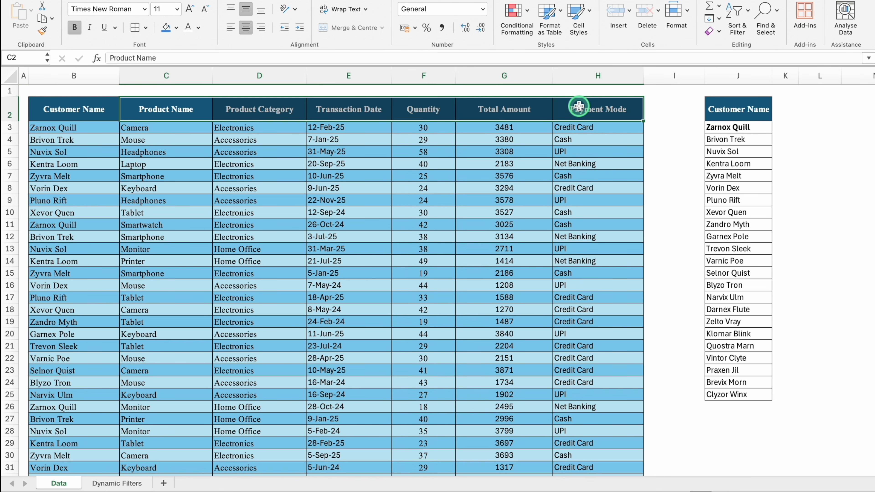
{"action": "key", "text": "super+c"}
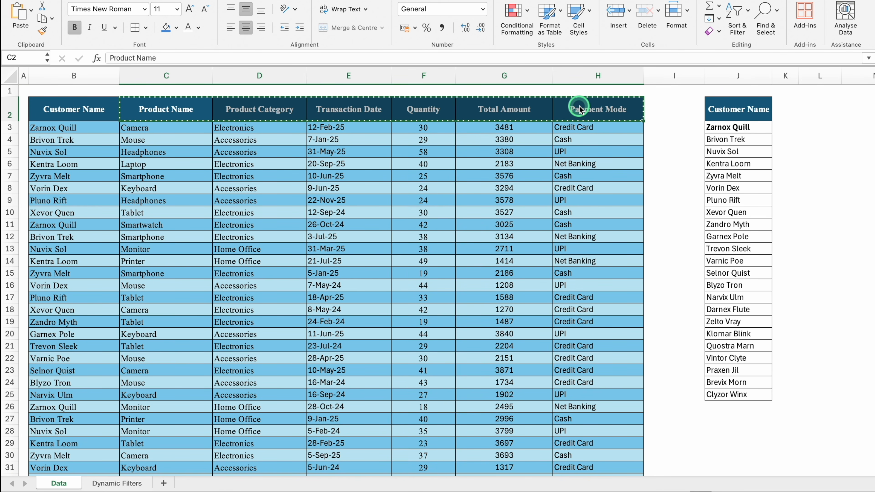
{"action": "left_click", "coordinate": [128, 484]}
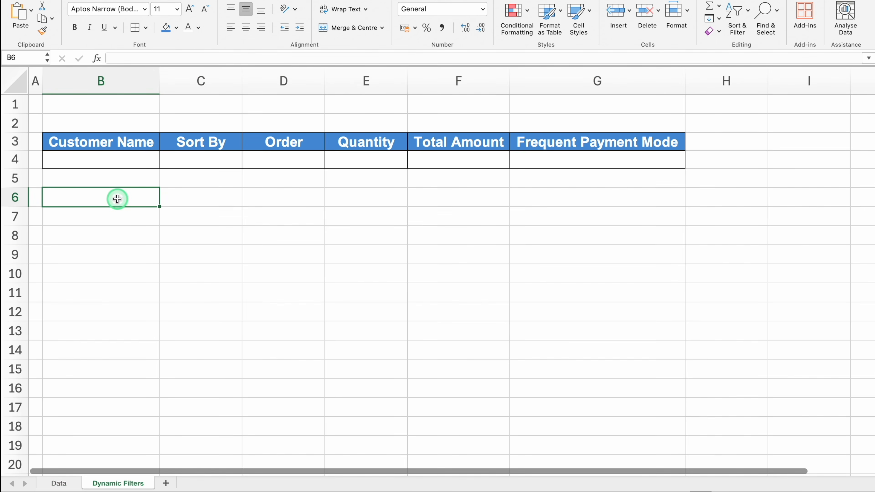
{"action": "key", "text": "super+v"}
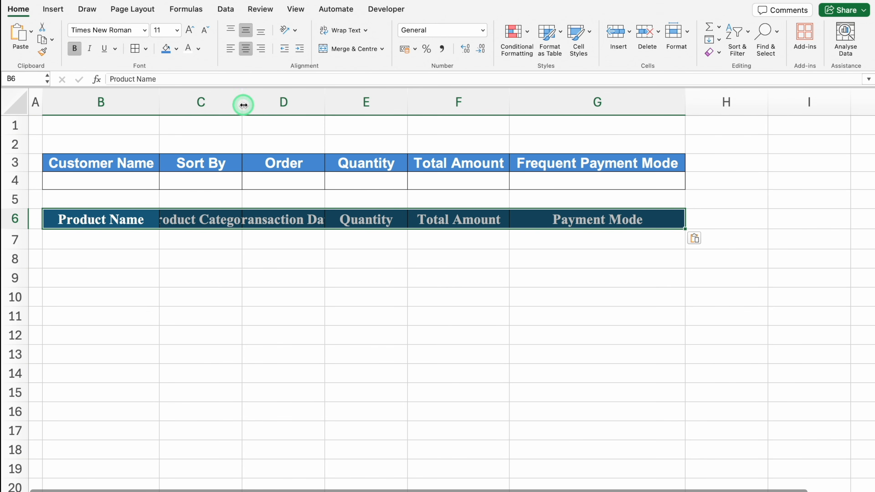
{"action": "double_click", "coordinate": [242, 84]}
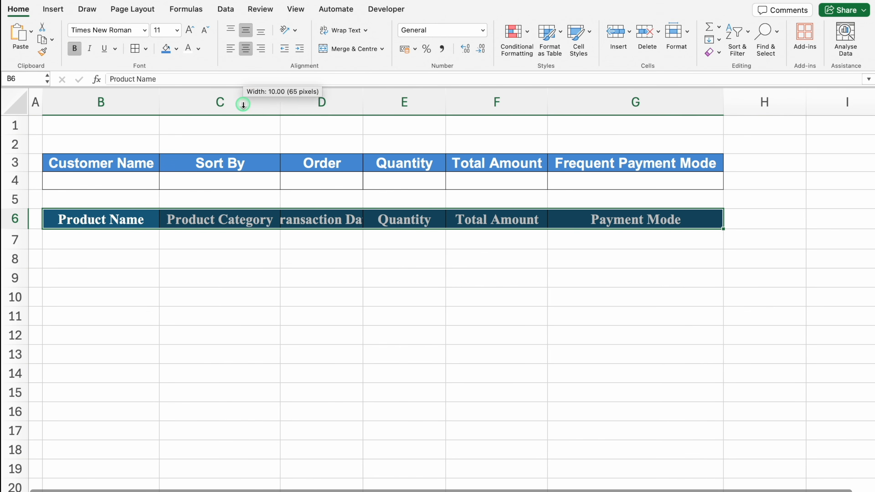
{"action": "double_click", "coordinate": [363, 102]}
{"action": "left_click", "coordinate": [547, 253]}
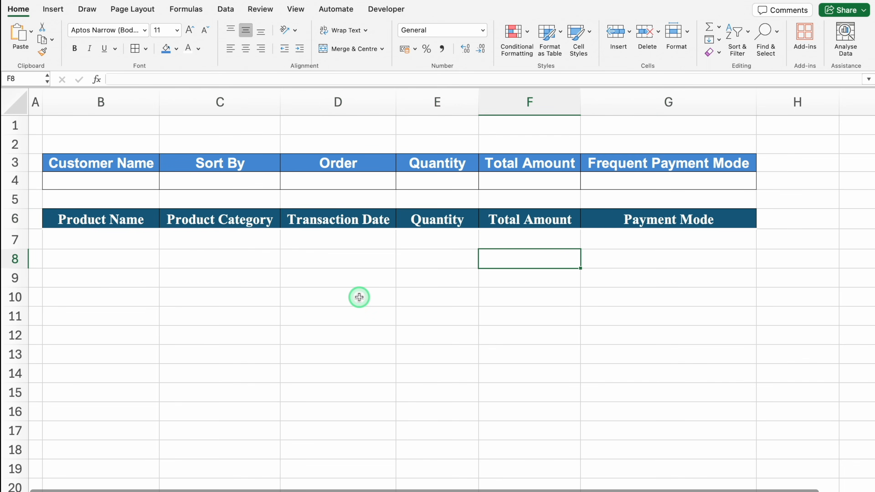
Step: Set the font of header row 6 to Arial Bold
{"action": "left_click", "coordinate": [15, 219]}
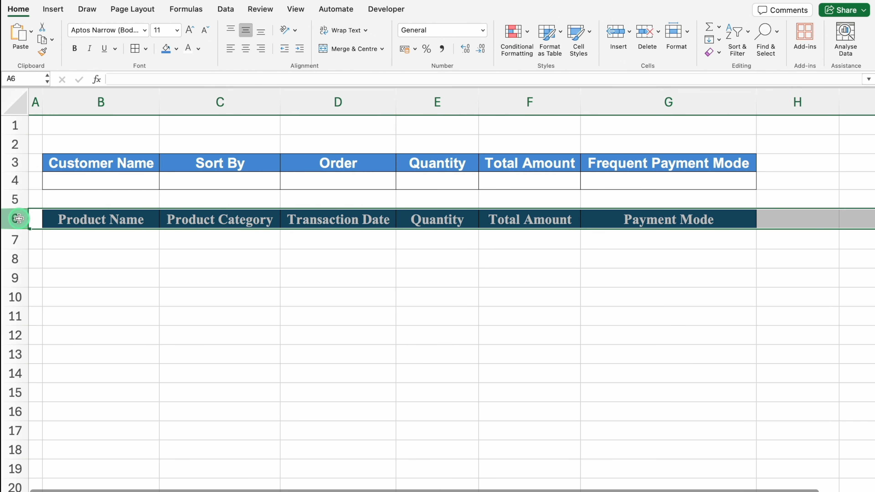
{"action": "left_click", "coordinate": [144, 30]}
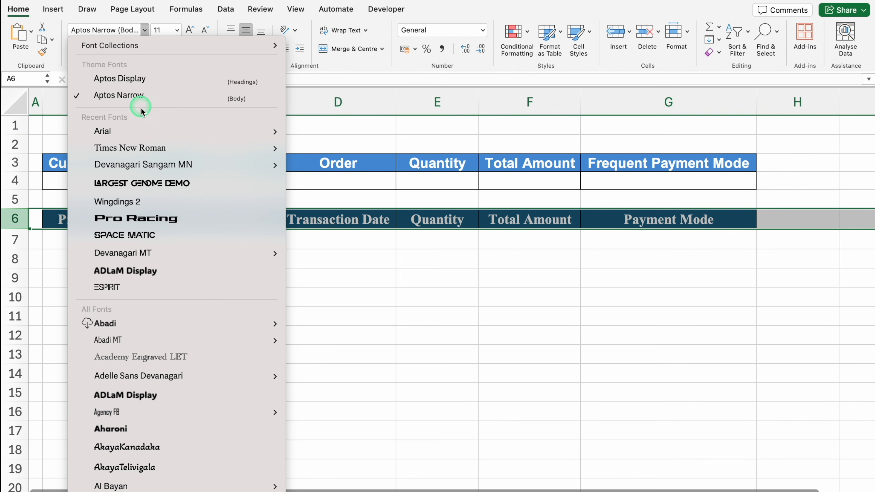
{"action": "mouse_move", "coordinate": [144, 132]}
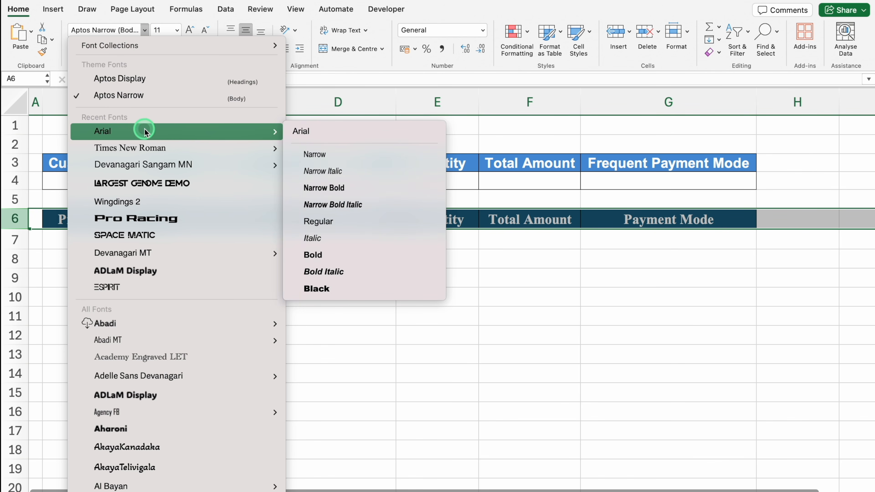
{"action": "left_click", "coordinate": [313, 254]}
{"action": "left_click", "coordinate": [350, 334]}
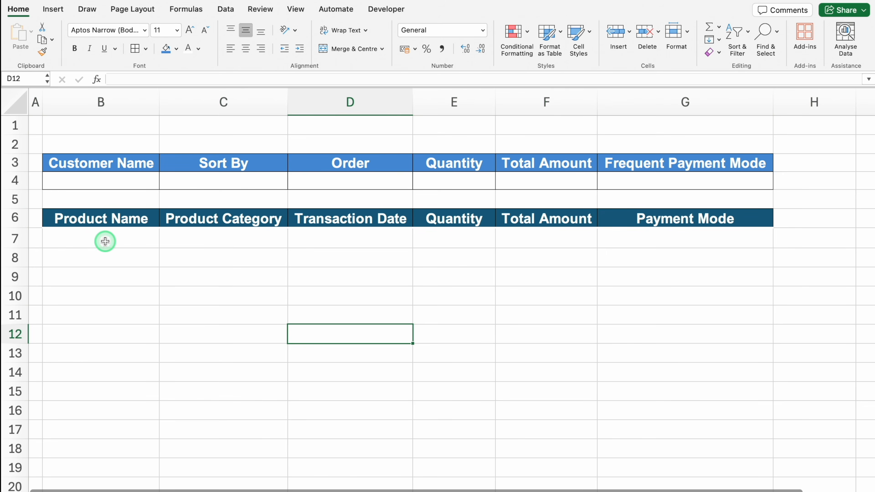
Step: Create a conditional formatting rule on the entire sheet for cell values greater than 0
{"action": "left_click", "coordinate": [15, 103]}
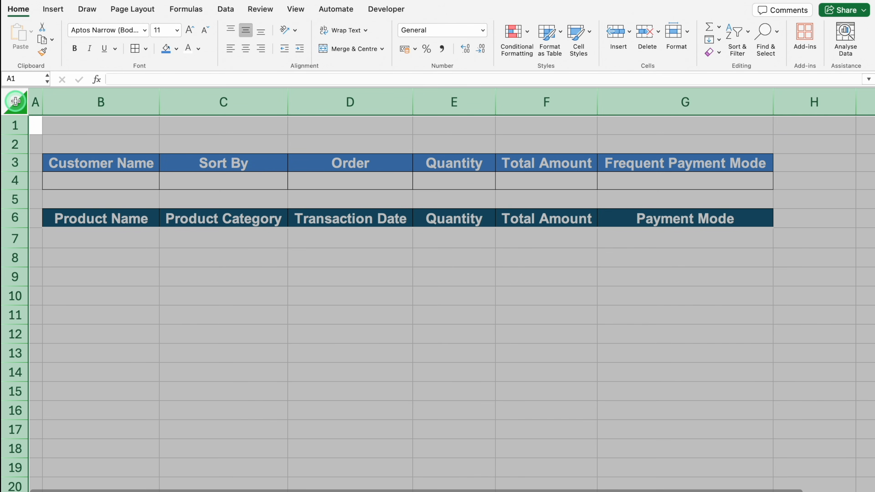
{"action": "left_click", "coordinate": [527, 34]}
{"action": "mouse_move", "coordinate": [574, 51]}
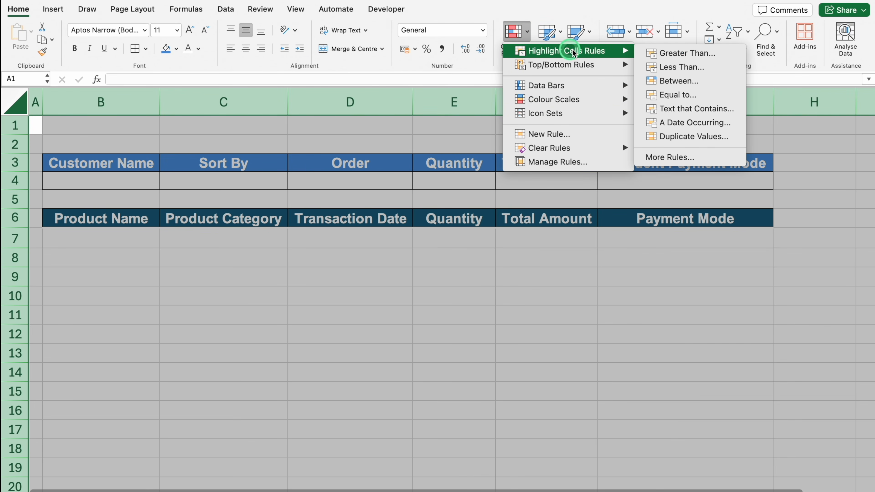
{"action": "left_click", "coordinate": [688, 52]}
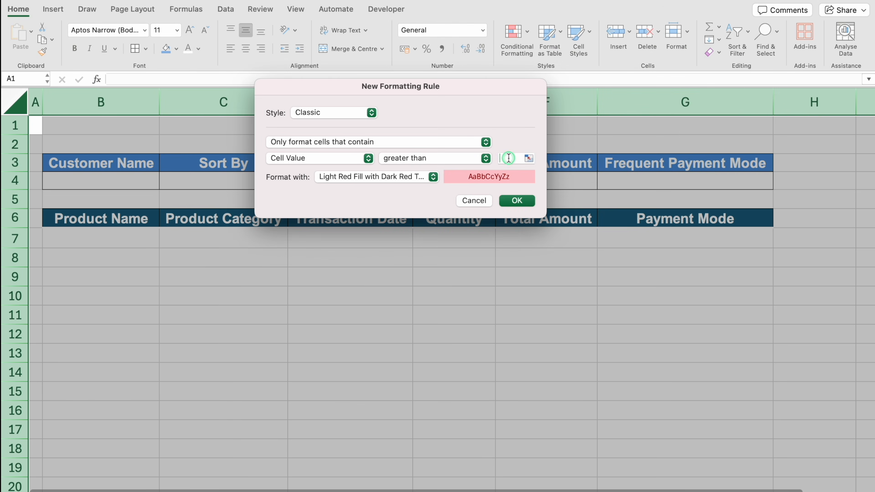
{"action": "left_click", "coordinate": [509, 158]}
{"action": "type", "text": "0"}
Step: Give the rule a customised format with borders on all four sides of the cell and apply it
{"action": "left_click", "coordinate": [433, 176]}
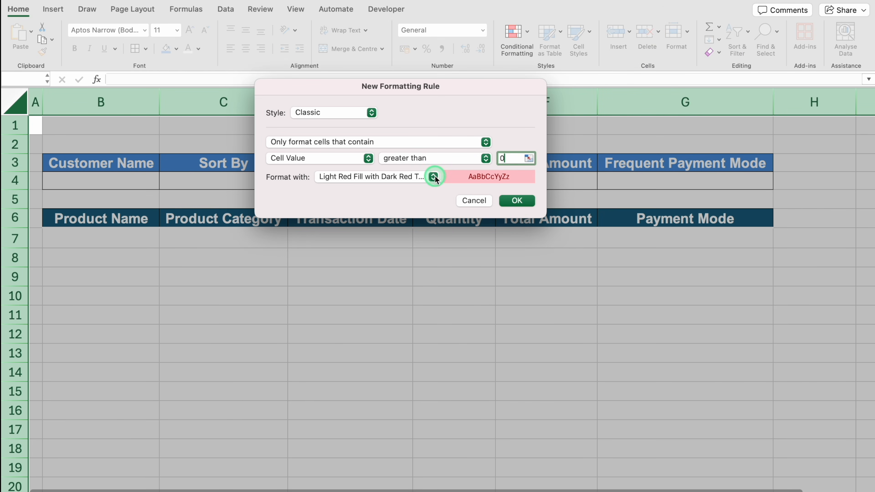
{"action": "left_click", "coordinate": [362, 254]}
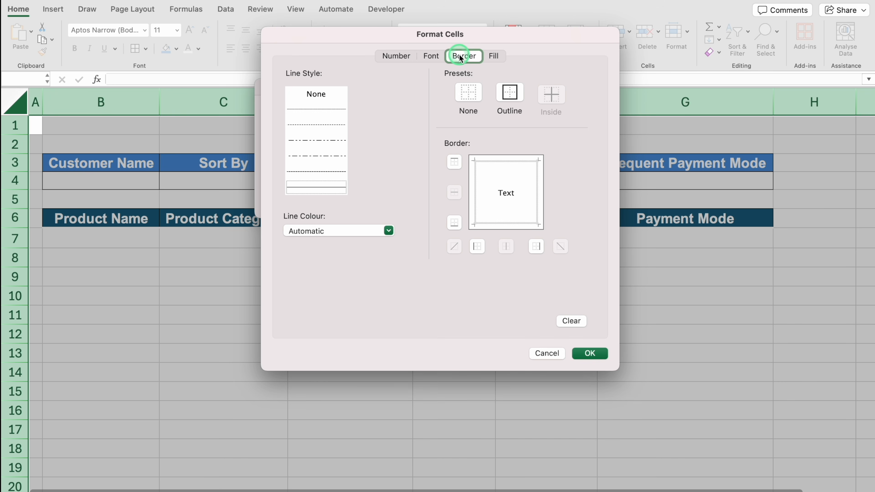
{"action": "left_click", "coordinate": [504, 160]}
{"action": "left_click", "coordinate": [477, 178]}
{"action": "left_click", "coordinate": [505, 224]}
{"action": "left_click", "coordinate": [534, 199]}
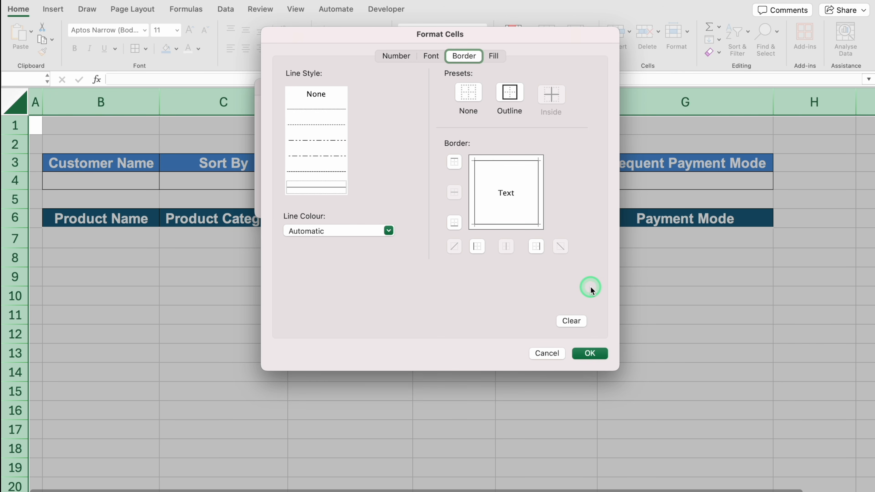
{"action": "left_click", "coordinate": [590, 353]}
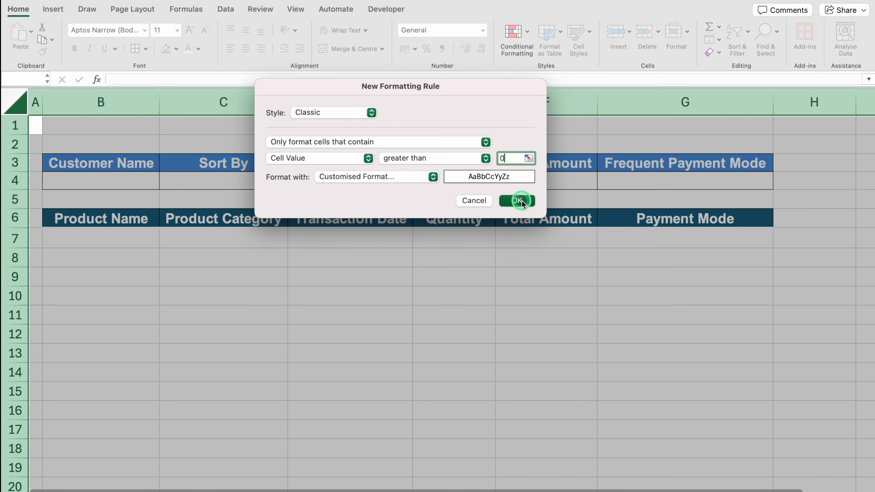
{"action": "left_click", "coordinate": [519, 201]}
Step: Test the border rule by entering 1 in B8 and Monk in C9, and clear both entries
{"action": "left_click", "coordinate": [112, 254]}
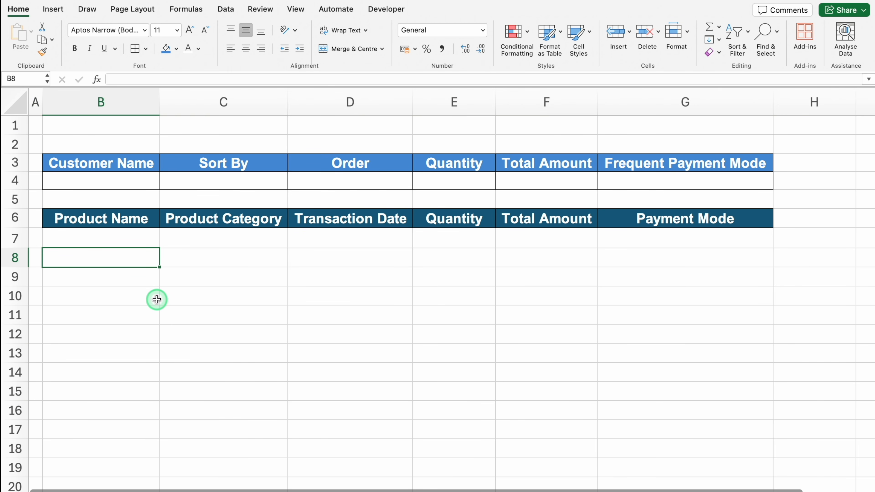
{"action": "key", "text": "Return"}
{"action": "left_click", "coordinate": [174, 323]}
{"action": "left_click", "coordinate": [210, 284]}
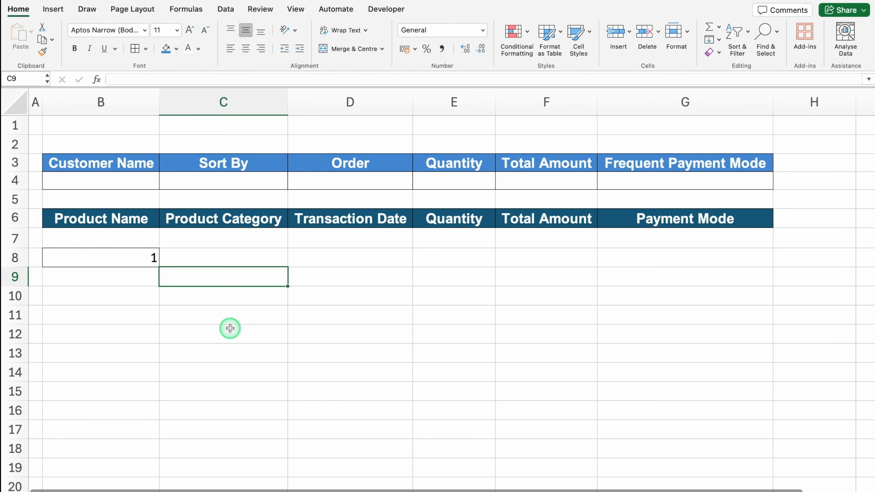
{"action": "type", "text": "Monk"}
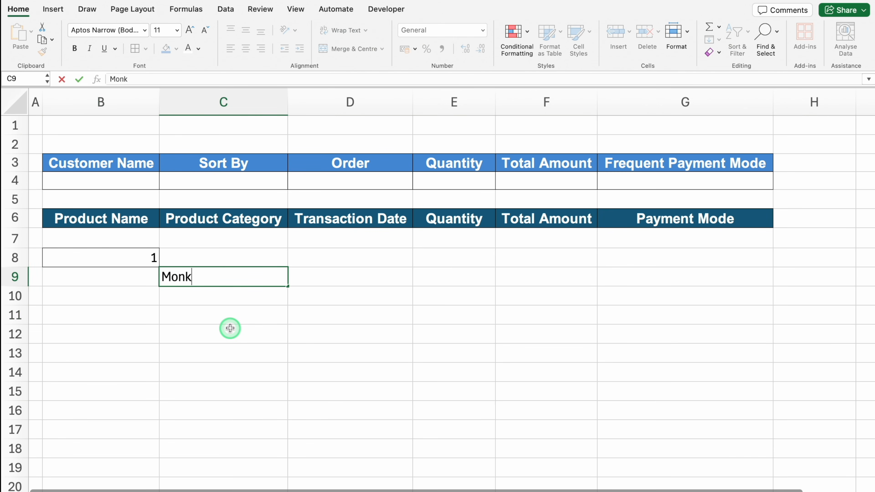
{"action": "key", "text": "Return"}
{"action": "left_click", "coordinate": [245, 333]}
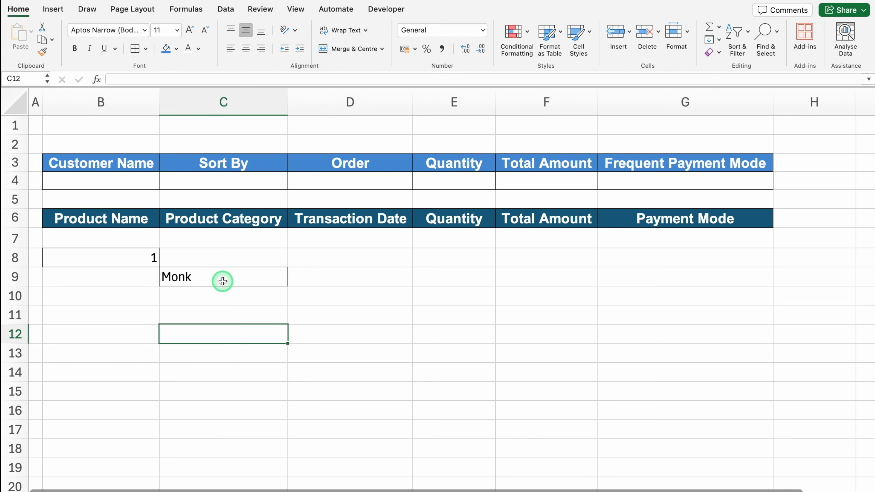
{"action": "left_click_drag", "start_coordinate": [133, 254], "coordinate": [211, 279]}
{"action": "key", "text": "Delete"}
{"action": "left_click", "coordinate": [214, 293]}
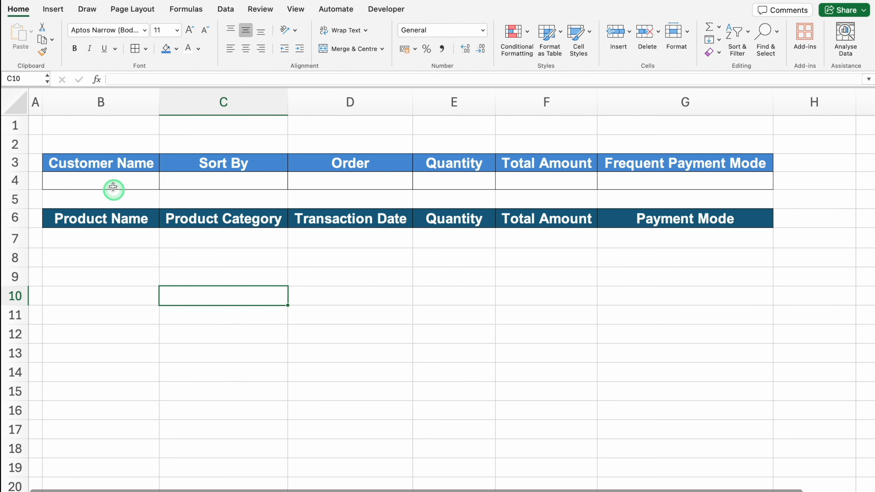
Step: Set up data validation for the customer cell B4 that allows a list
{"action": "left_click", "coordinate": [111, 179]}
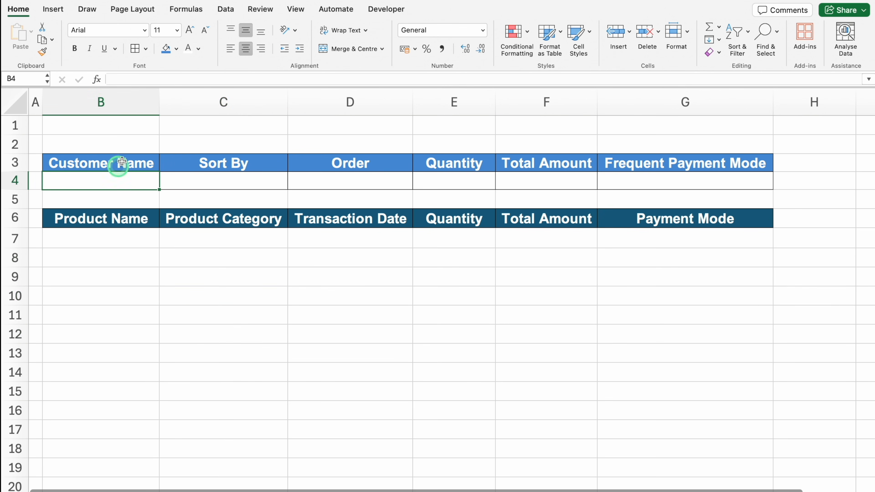
{"action": "left_click", "coordinate": [226, 14]}
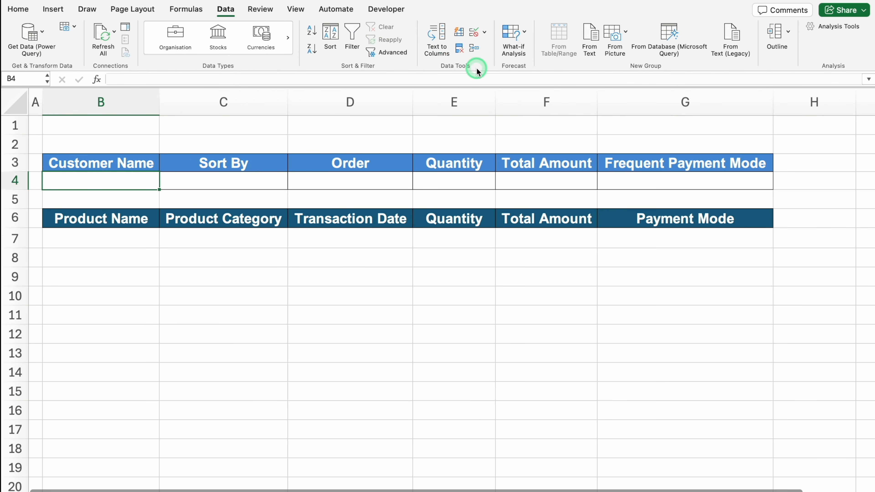
{"action": "left_click", "coordinate": [485, 33]}
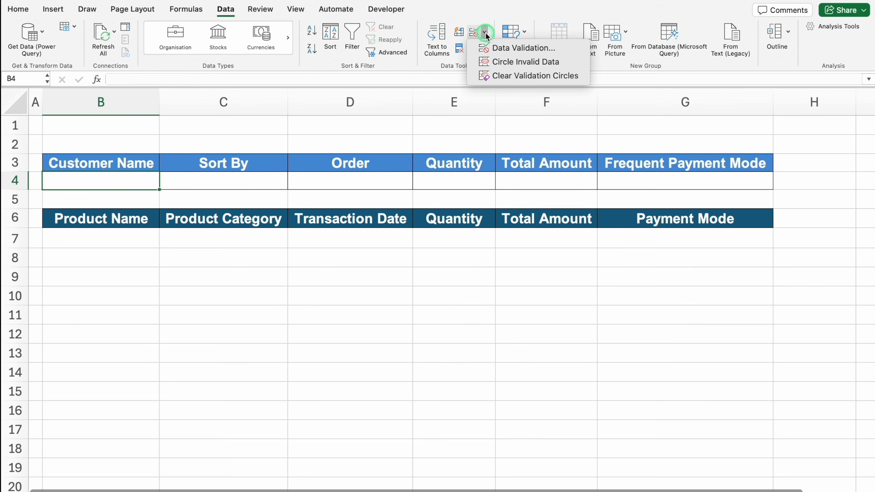
{"action": "left_click", "coordinate": [519, 48]}
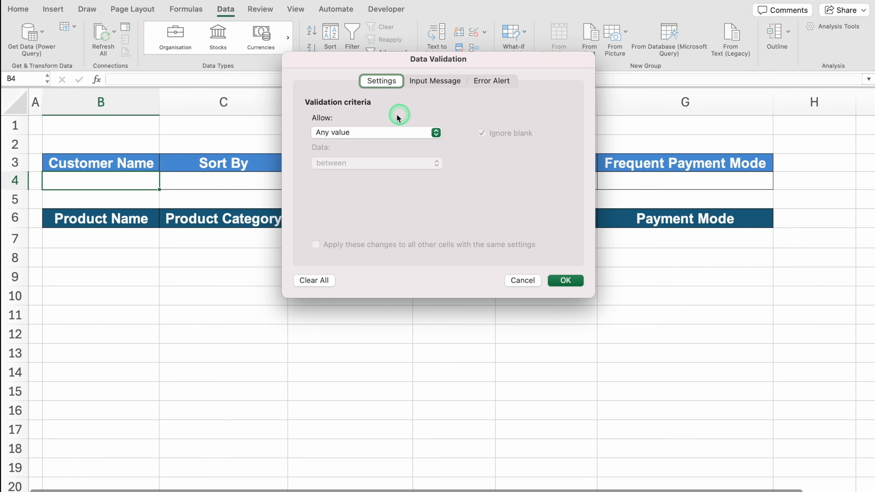
{"action": "left_click", "coordinate": [436, 133]}
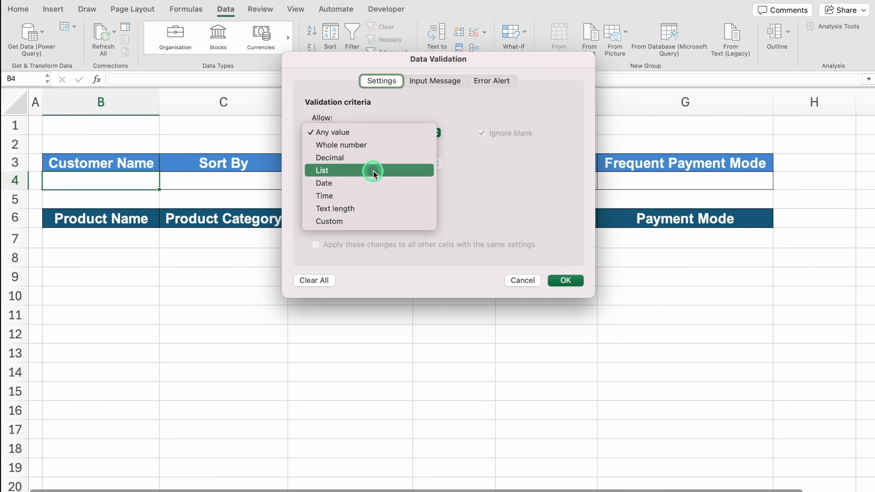
{"action": "left_click", "coordinate": [374, 173]}
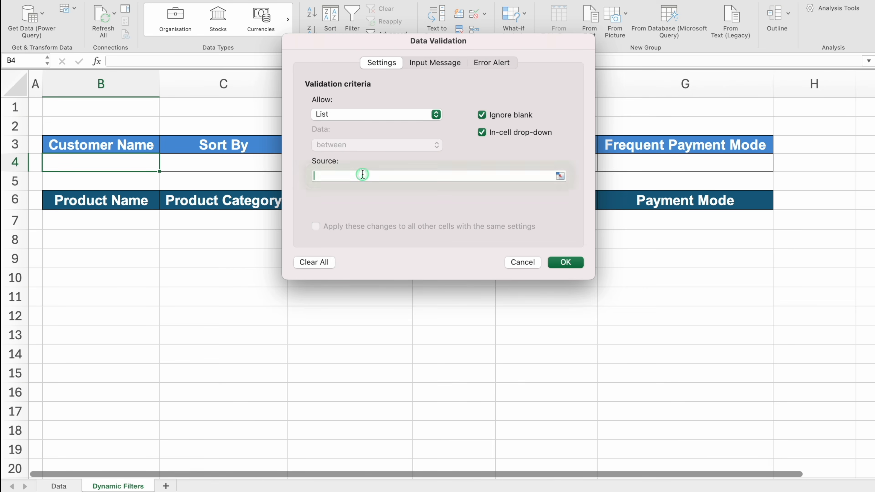
Step: Use column J of the Data sheet as the list source, =Data!$J:$J, and choose the first customer in B4
{"action": "left_click", "coordinate": [361, 194]}
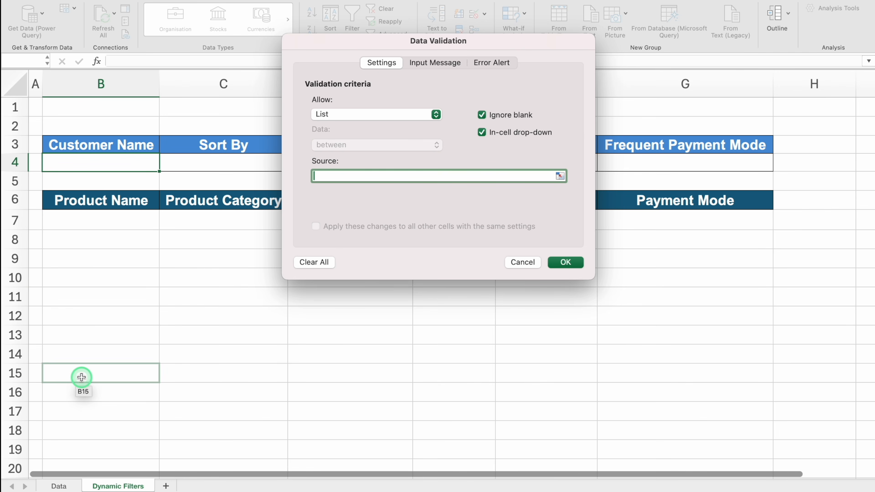
{"action": "left_click", "coordinate": [58, 487]}
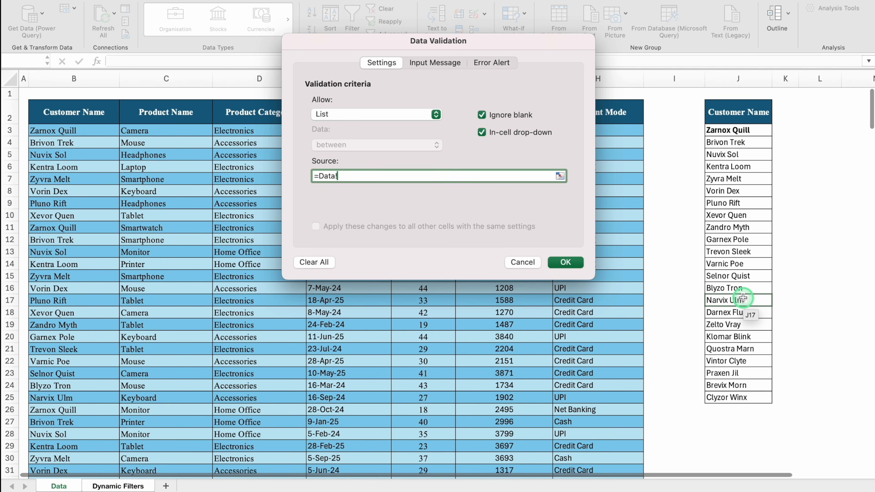
{"action": "left_click", "coordinate": [742, 76]}
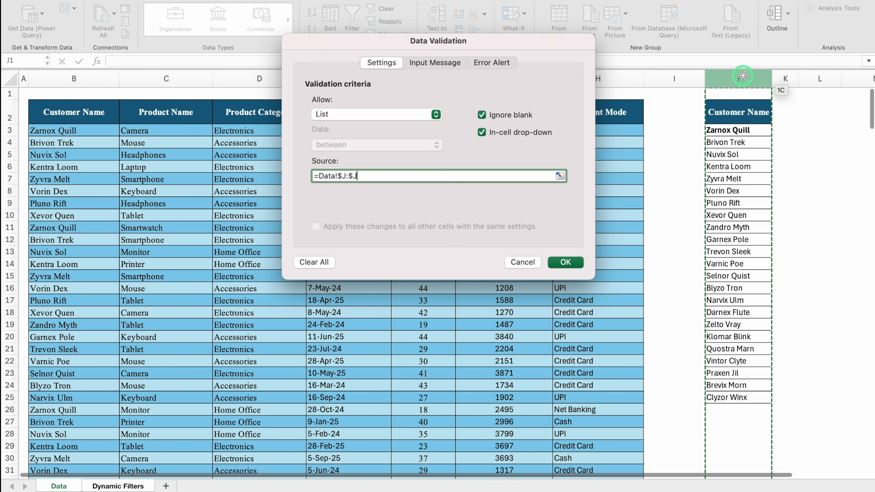
{"action": "left_click", "coordinate": [527, 223]}
{"action": "left_click", "coordinate": [565, 262]}
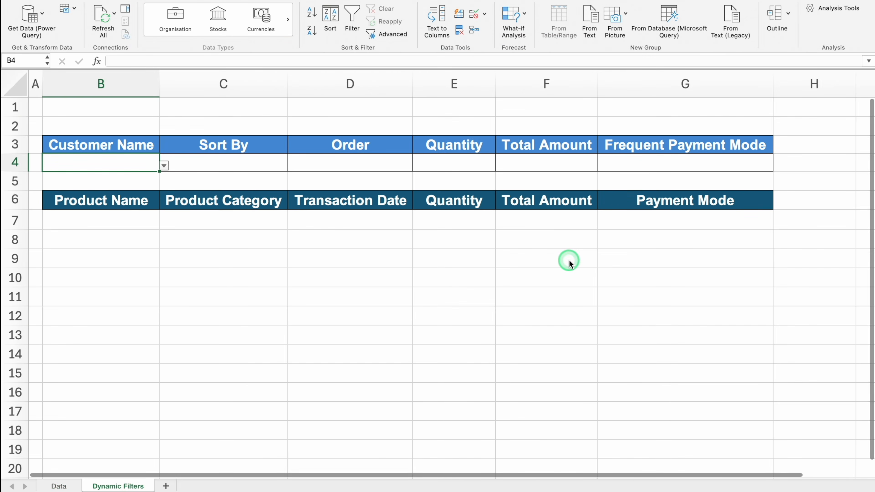
{"action": "left_click", "coordinate": [165, 167]}
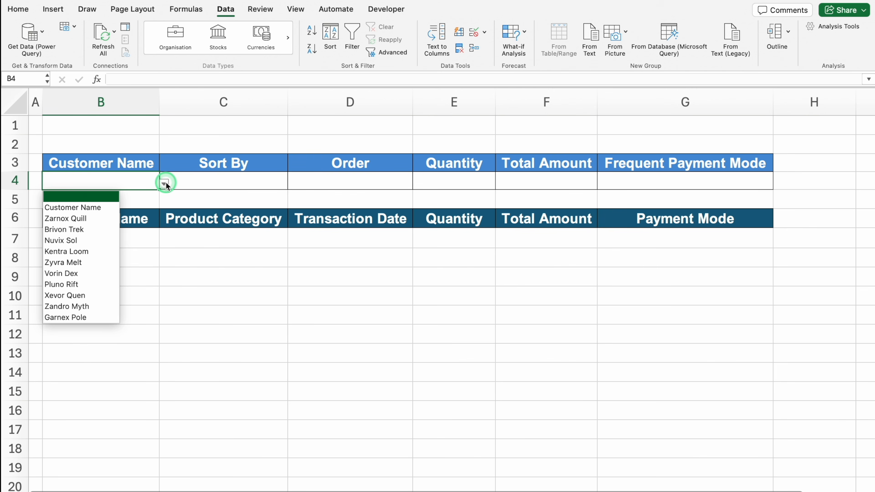
{"action": "left_click", "coordinate": [92, 219]}
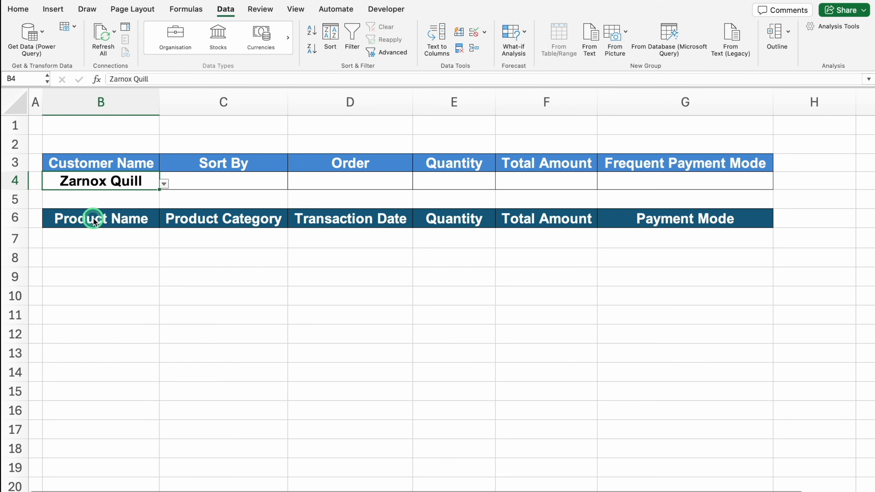
Step: Merge and centre the cells B2:G2 above the filter headers
{"action": "left_click", "coordinate": [96, 142]}
{"action": "left_click_drag", "start_coordinate": [98, 142], "coordinate": [723, 140]}
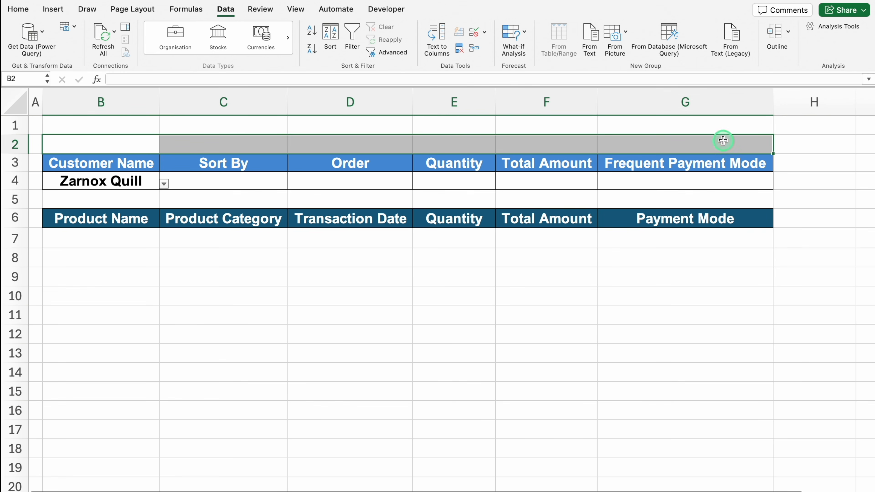
{"action": "left_click", "coordinate": [19, 9]}
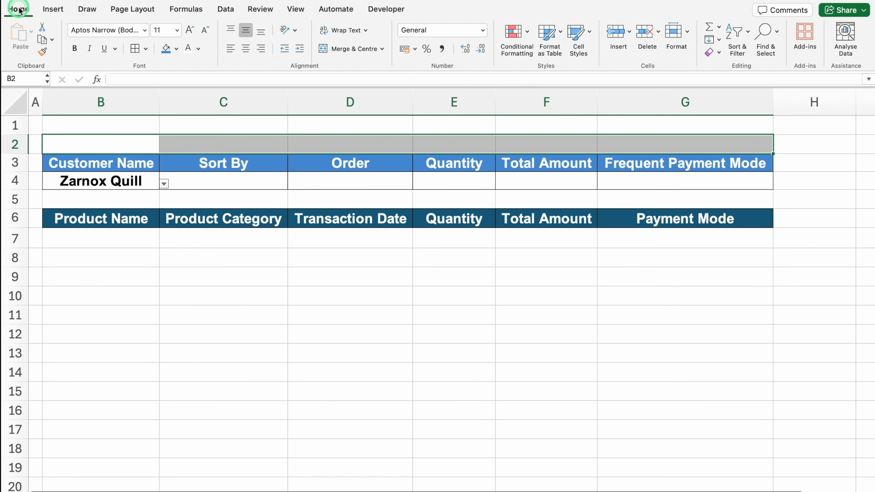
{"action": "left_click", "coordinate": [340, 49]}
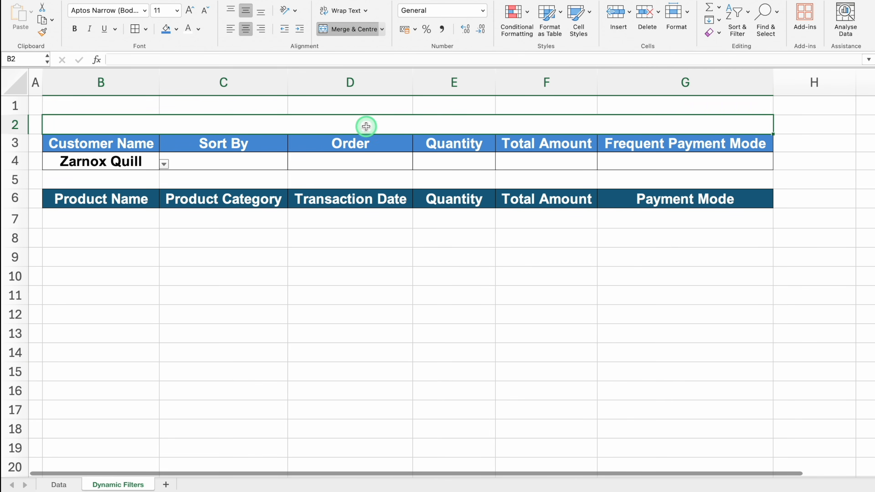
Step: Copy the sheet name Dynamic Filters into the merged cell B2 as the title
{"action": "double_click", "coordinate": [141, 486]}
{"action": "key", "text": "super+c"}
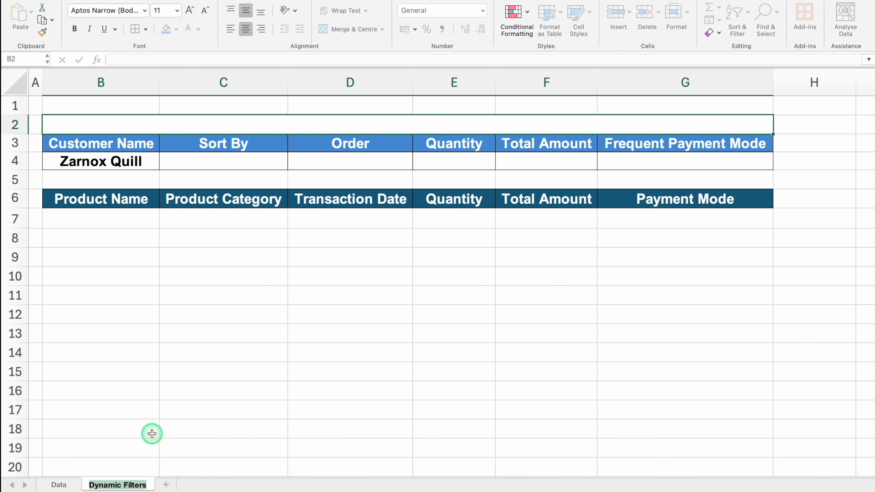
{"action": "left_click", "coordinate": [274, 124]}
{"action": "double_click", "coordinate": [274, 124]}
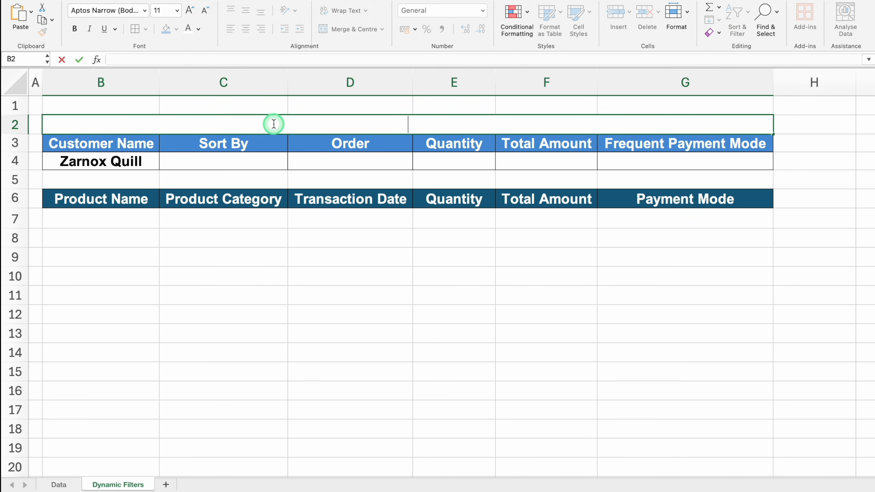
{"action": "key", "text": "super+v"}
{"action": "key", "text": "Return"}
Step: Format the Dynamic Filters title in B2 as Arial Black, size 18, in standard red
{"action": "left_click", "coordinate": [318, 125]}
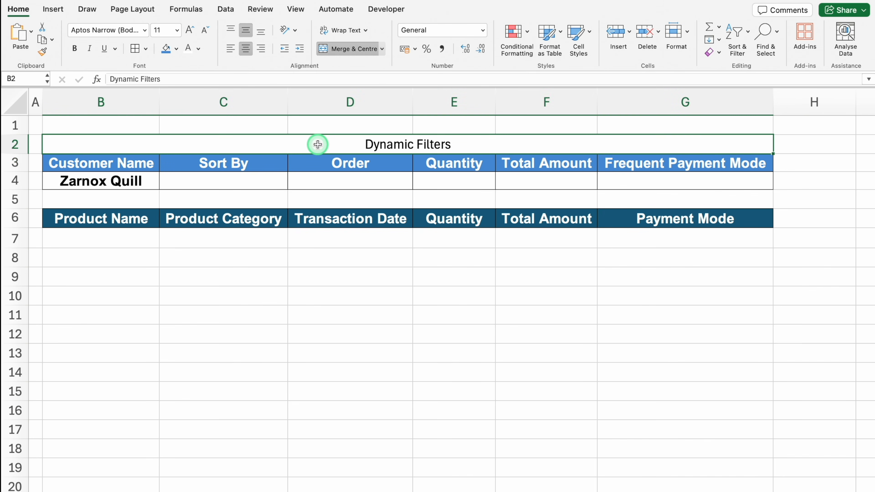
{"action": "left_click", "coordinate": [145, 30]}
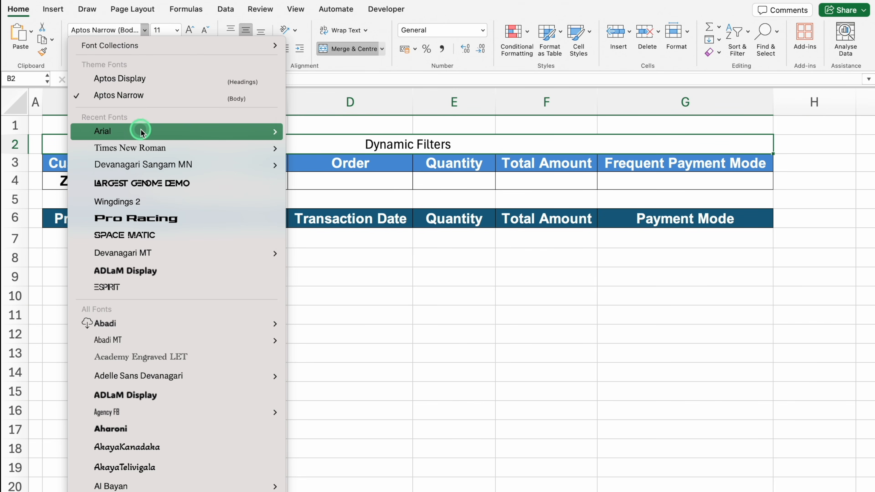
{"action": "mouse_move", "coordinate": [140, 129]}
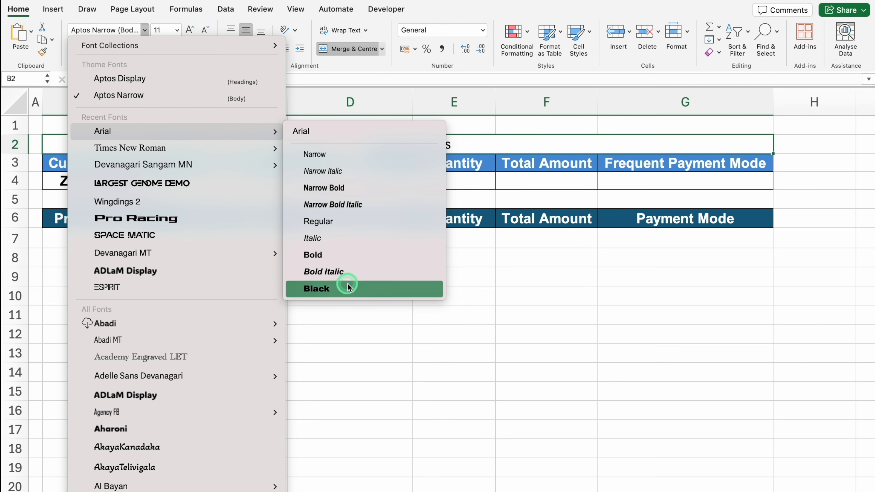
{"action": "left_click", "coordinate": [347, 290]}
{"action": "left_click", "coordinate": [190, 39]}
{"action": "left_click", "coordinate": [190, 37]}
{"action": "left_click", "coordinate": [190, 36]}
{"action": "left_click", "coordinate": [190, 36]}
{"action": "left_click", "coordinate": [198, 49]}
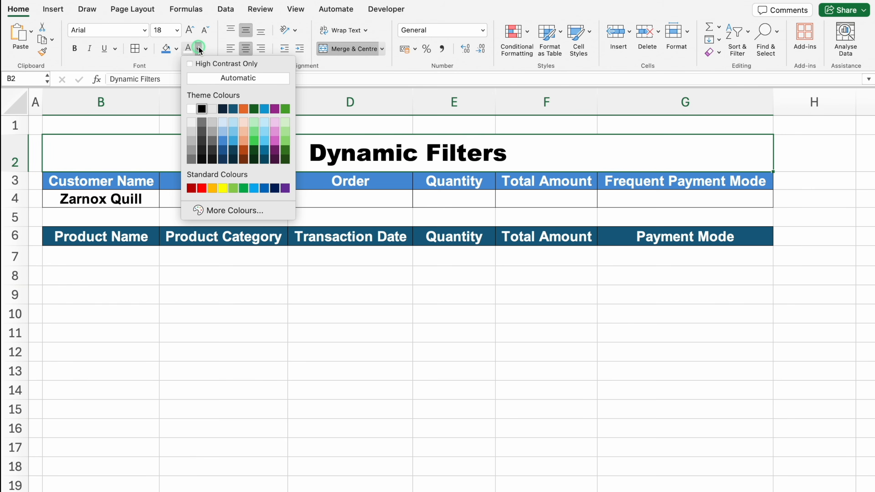
{"action": "left_click", "coordinate": [202, 189]}
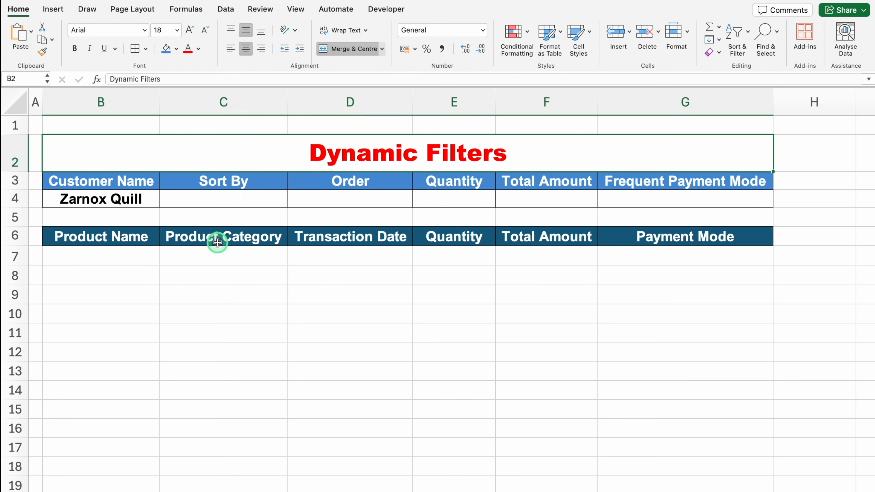
Step: Hide the gridlines on the Dynamic Filters sheet
{"action": "left_click", "coordinate": [295, 10]}
{"action": "left_click", "coordinate": [321, 39]}
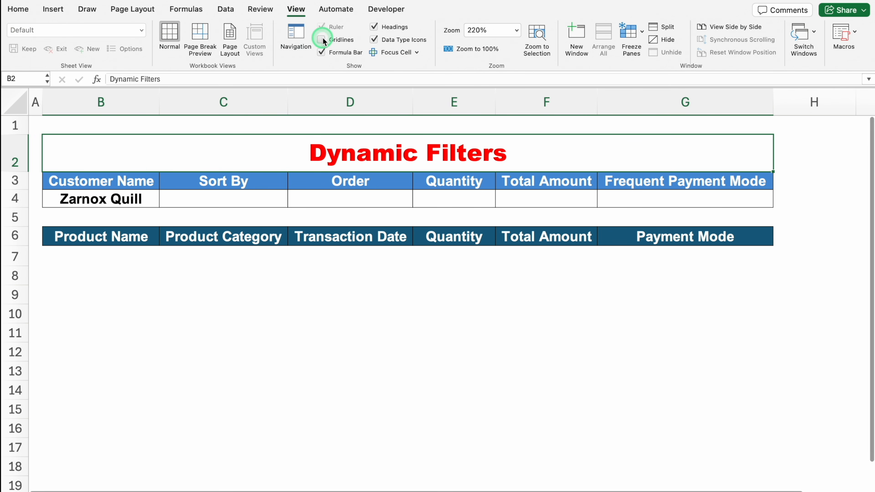
Step: Start a FILTER formula in B7 with the Data sheet's columns Product Name to Payment Mode as the array, Table1[[Product Name]:[Payment Mode]]
{"action": "left_click", "coordinate": [83, 251]}
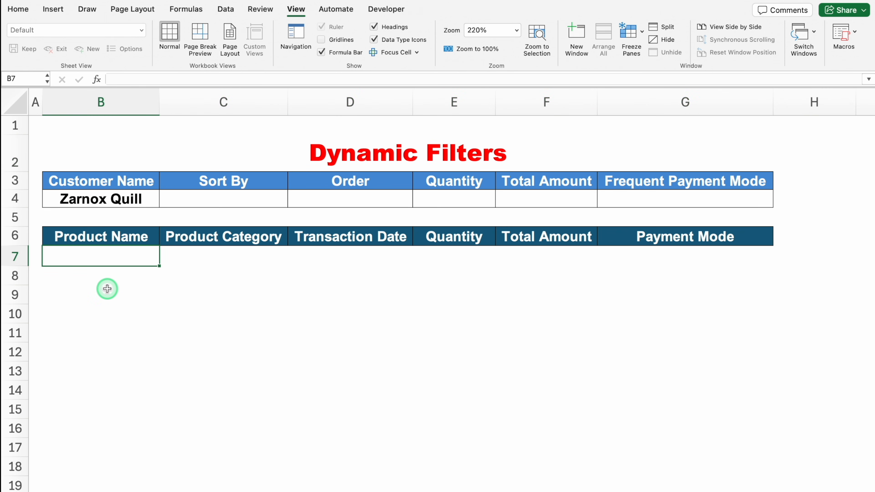
{"action": "type", "text": "="}
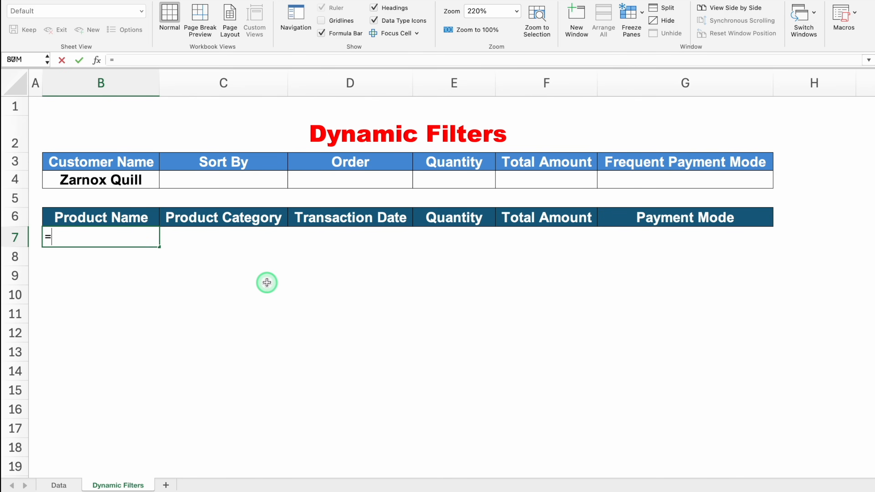
{"action": "type", "text": "FILTER("}
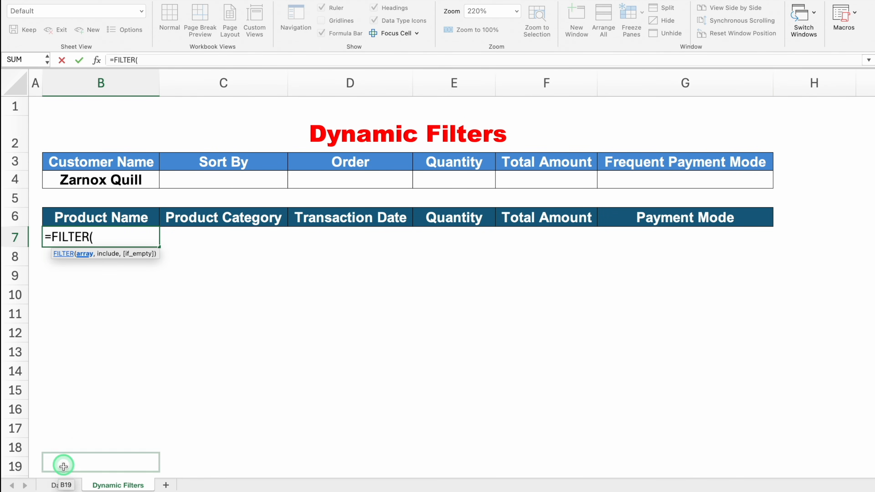
{"action": "left_click", "coordinate": [65, 485]}
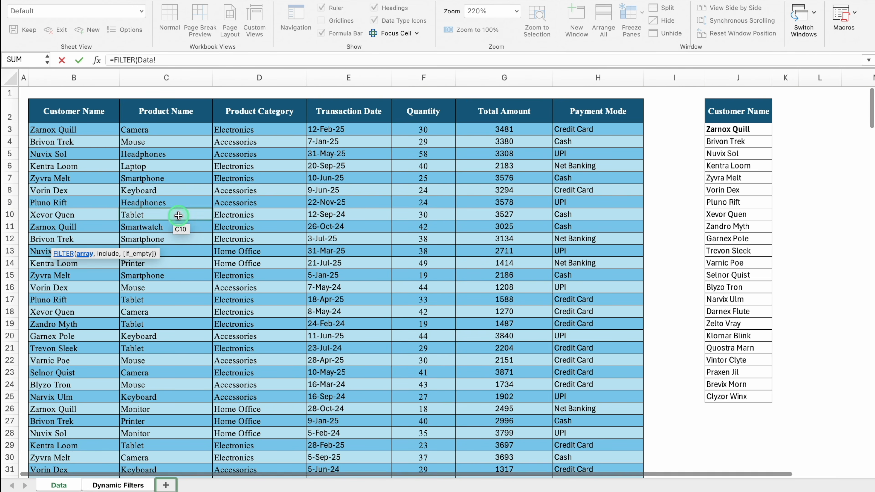
{"action": "left_click", "coordinate": [161, 131]}
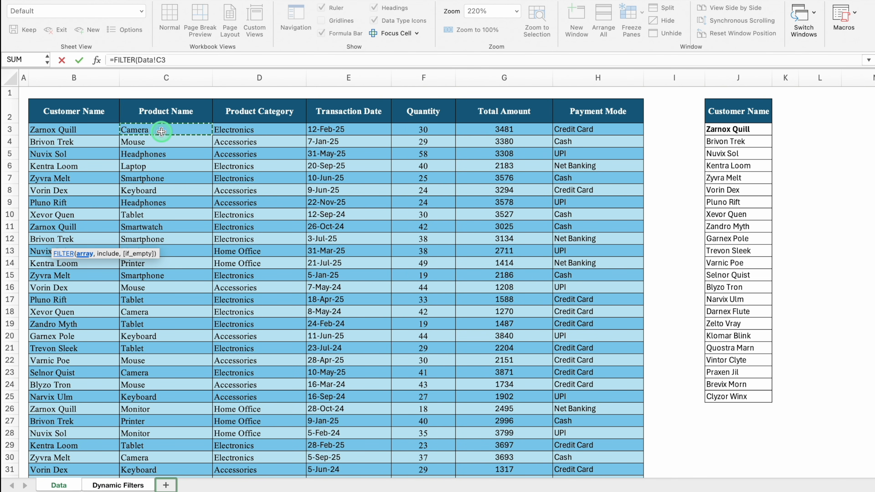
{"action": "key", "text": "ctrl+shift+Right"}
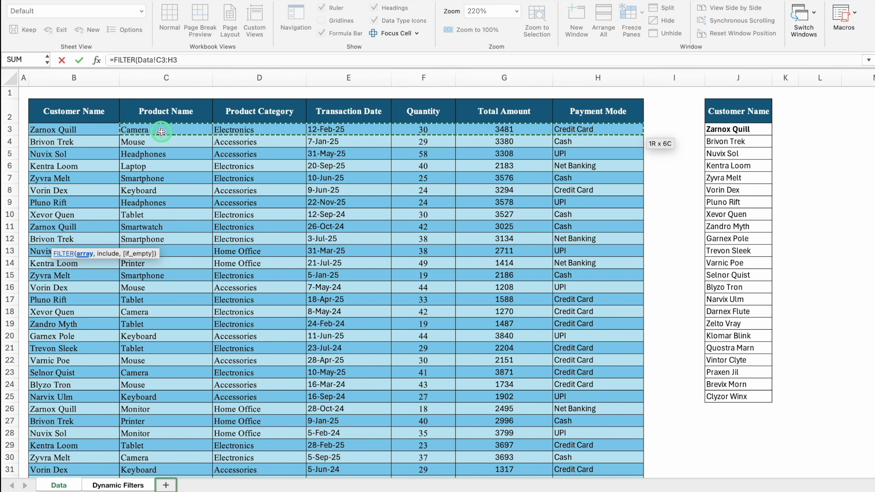
{"action": "key", "text": "ctrl+shift+Down"}
{"action": "left_click_drag", "start_coordinate": [871, 455], "coordinate": [870, 100]}
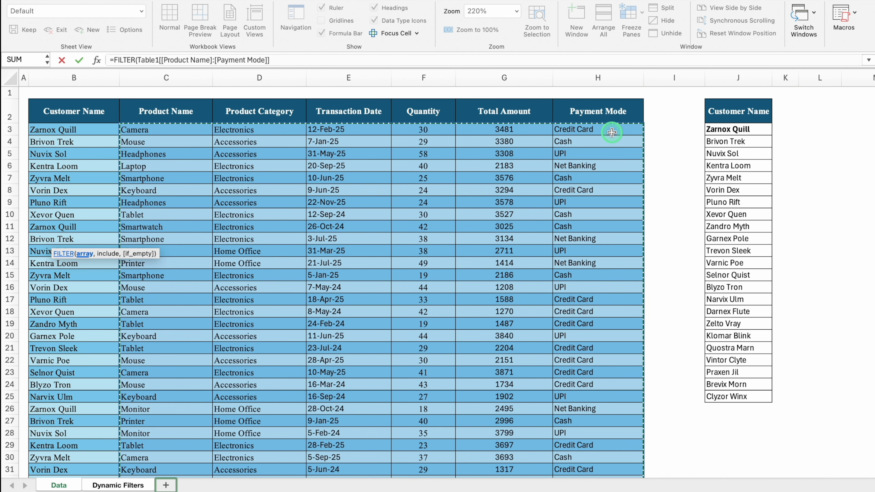
{"action": "type", "text": ","}
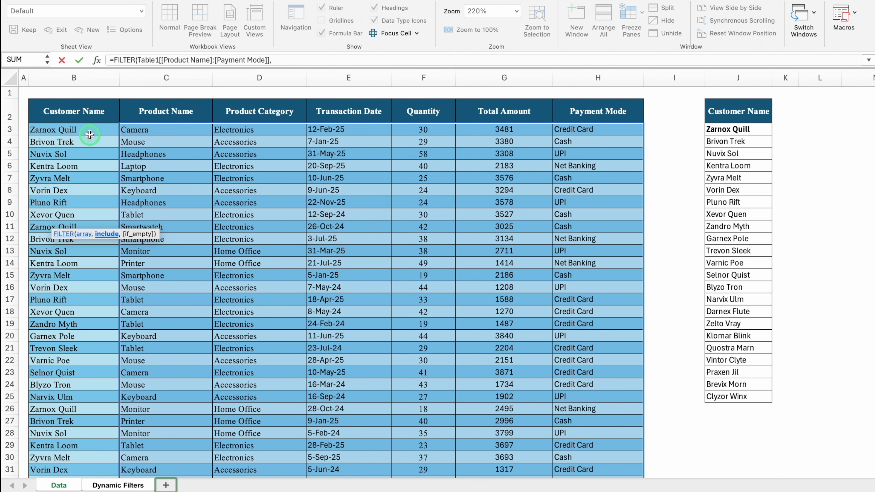
Step: Complete the FILTER formula with the condition Table1[Customer Name]='Dynamic Filters'!B4 and "No Data" as the value if empty
{"action": "left_click", "coordinate": [96, 130]}
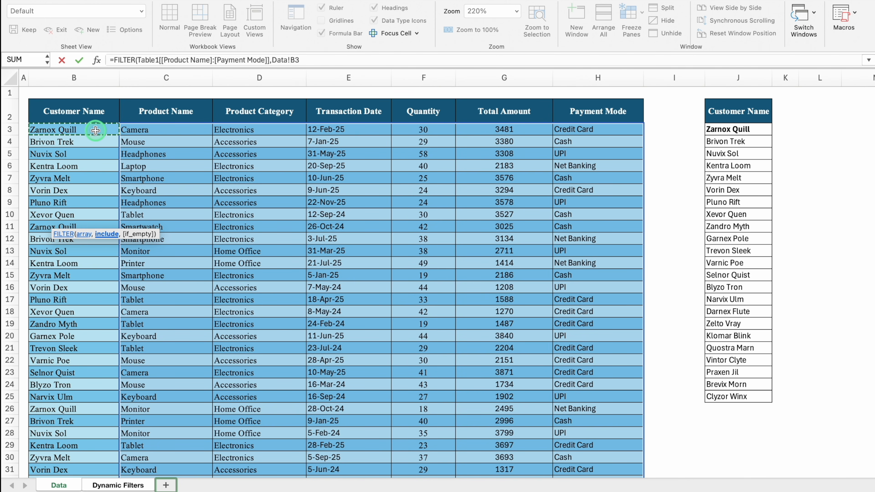
{"action": "key", "text": "ctrl+shift+Down"}
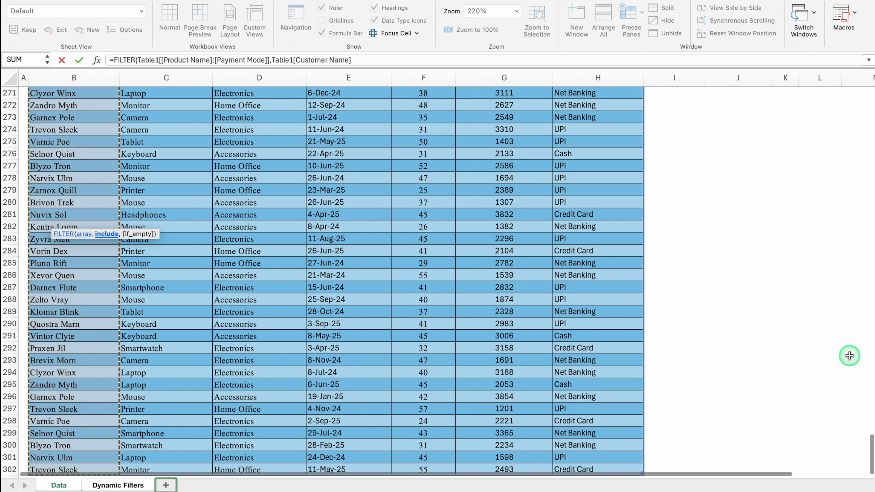
{"action": "left_click_drag", "start_coordinate": [869, 445], "coordinate": [872, 80]}
{"action": "type", "text": "="}
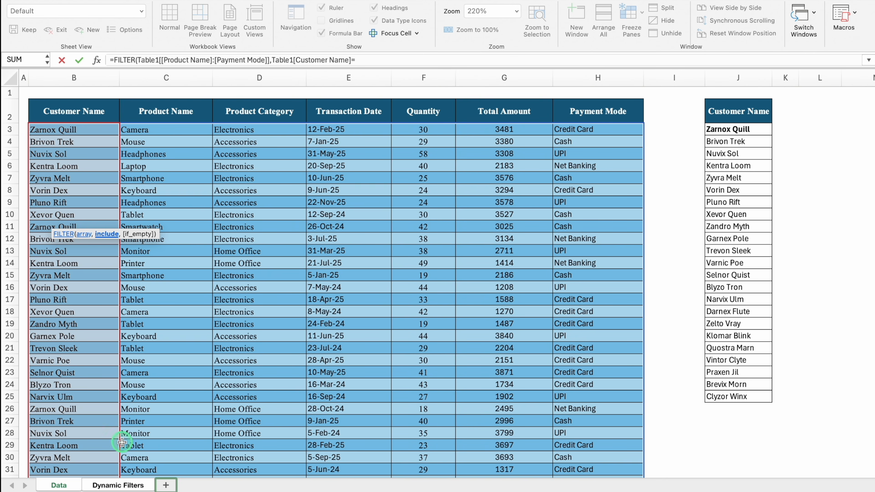
{"action": "left_click", "coordinate": [123, 486]}
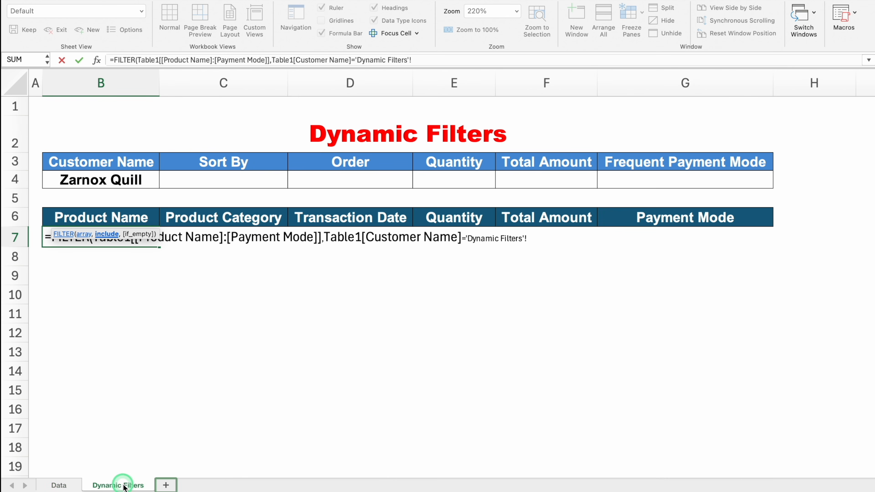
{"action": "left_click", "coordinate": [128, 178]}
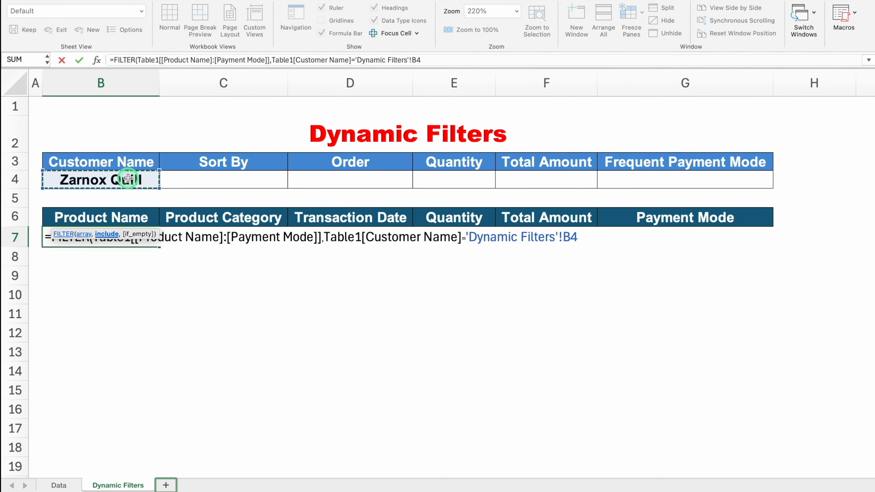
{"action": "type", "text": ","}
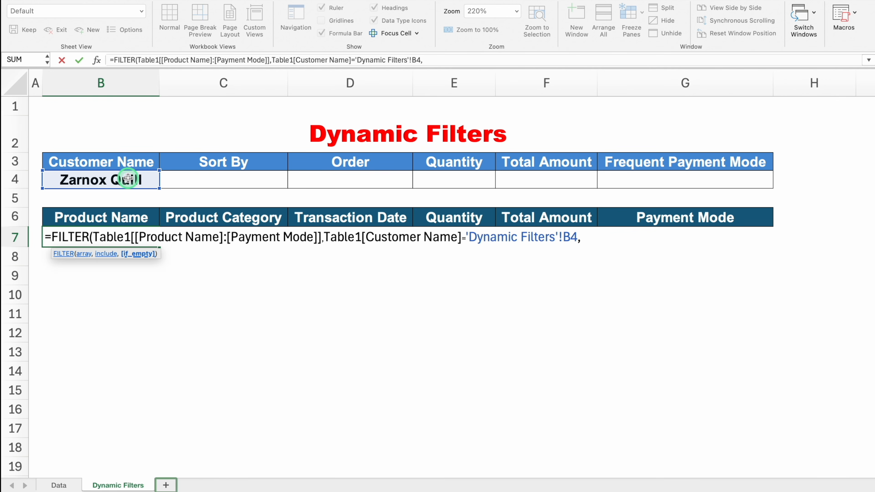
{"action": "type", "text": "\"No Data\")"}
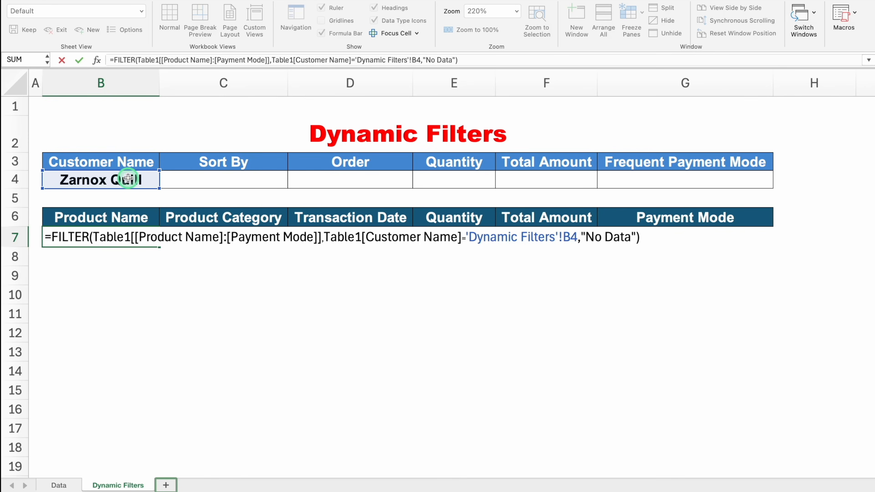
{"action": "key", "text": "Return"}
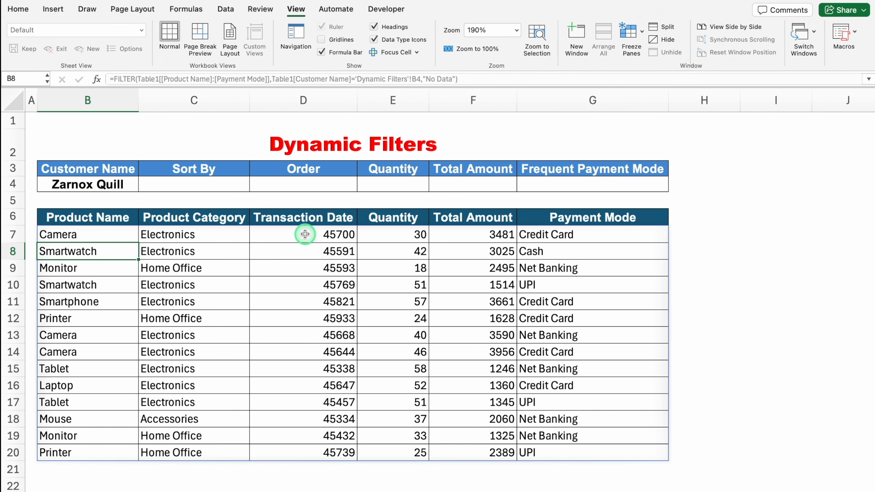
Step: Format column D as a date of type 14-Mar-12
{"action": "left_click", "coordinate": [306, 98]}
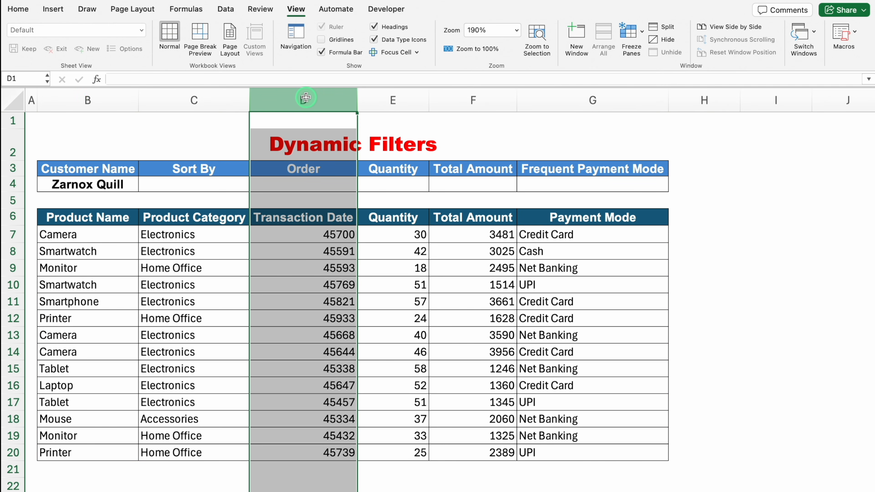
{"action": "key", "text": "ctrl+1"}
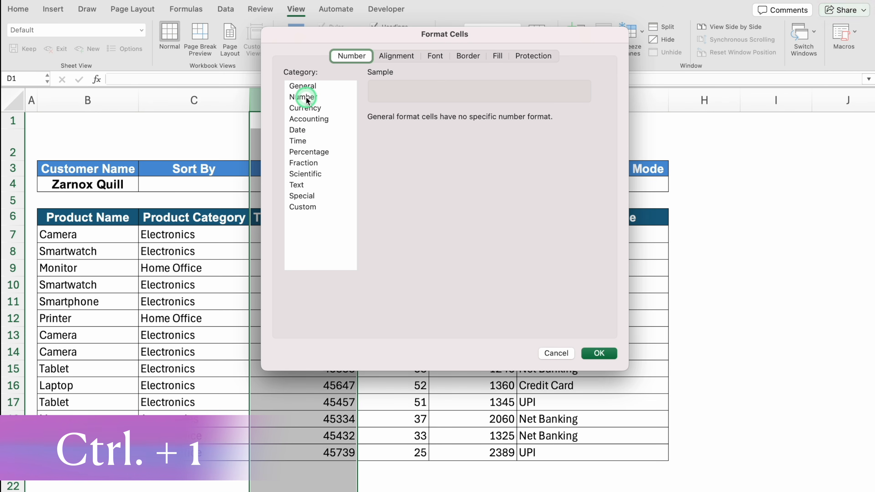
{"action": "left_click", "coordinate": [306, 130]}
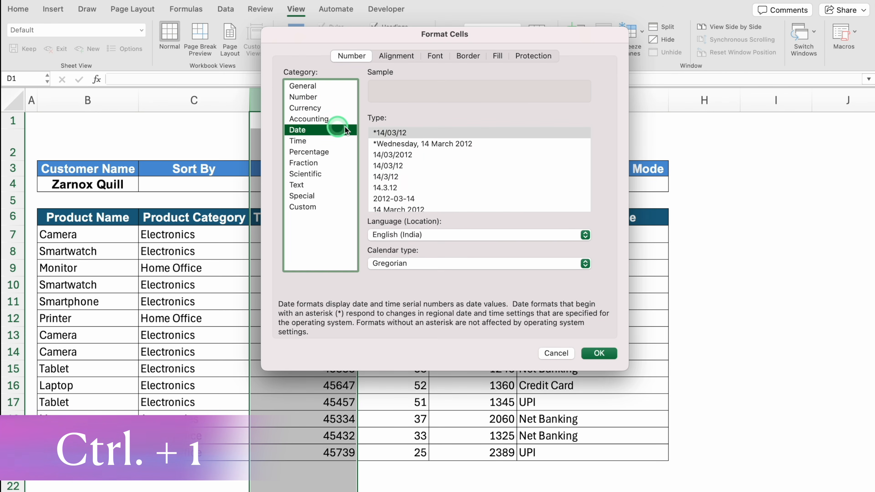
{"action": "left_click", "coordinate": [413, 188]}
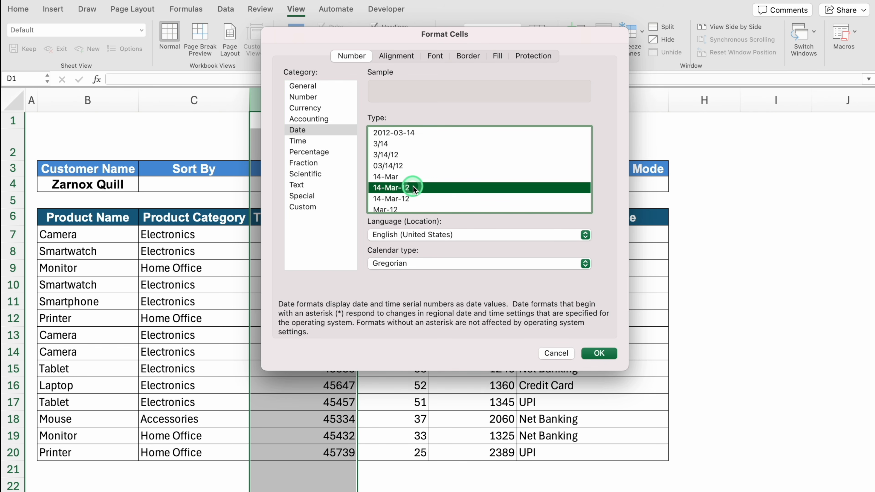
{"action": "left_click", "coordinate": [606, 354]}
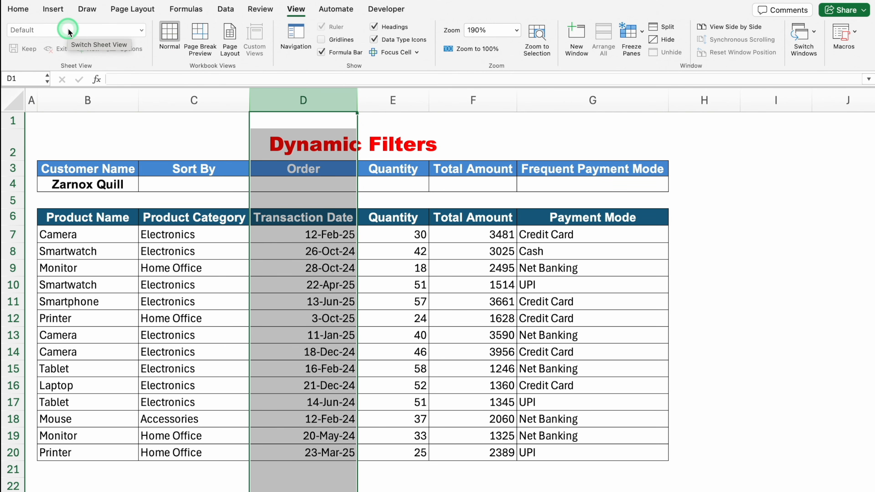
Step: Left-align the Transaction Date column D and centre the Quantity and Total Amount columns E and F
{"action": "left_click", "coordinate": [18, 9]}
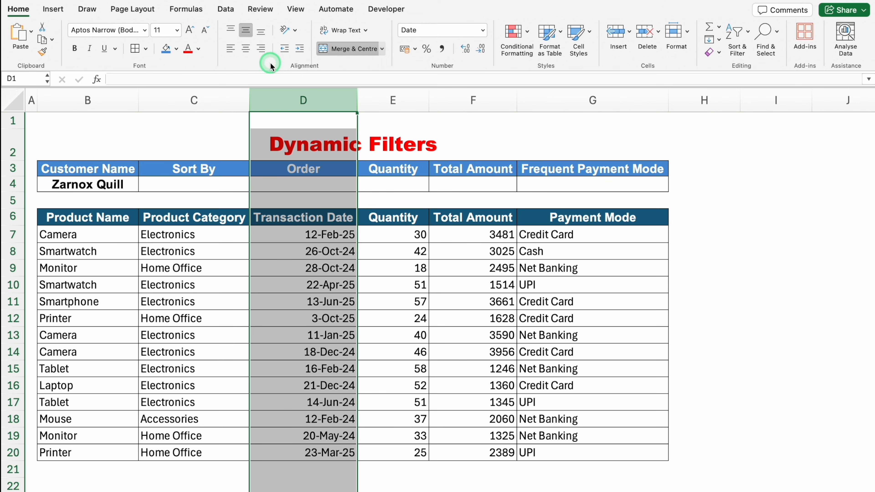
{"action": "left_click", "coordinate": [230, 50]}
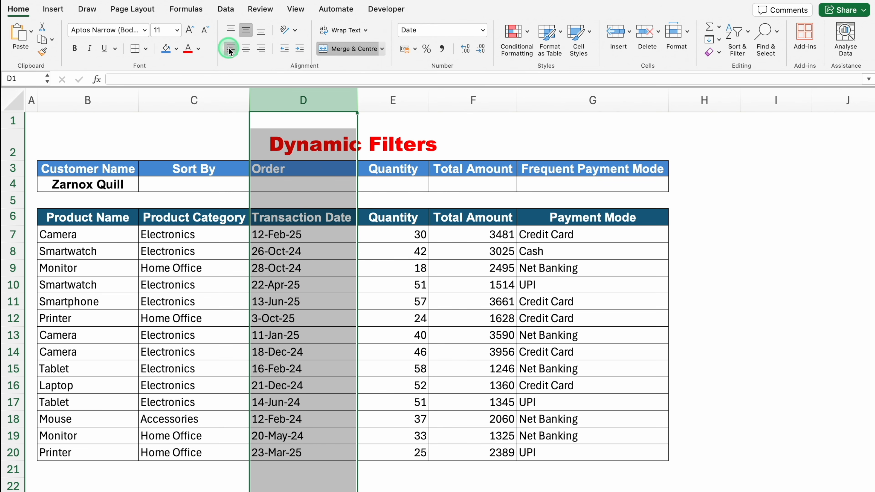
{"action": "left_click", "coordinate": [403, 100]}
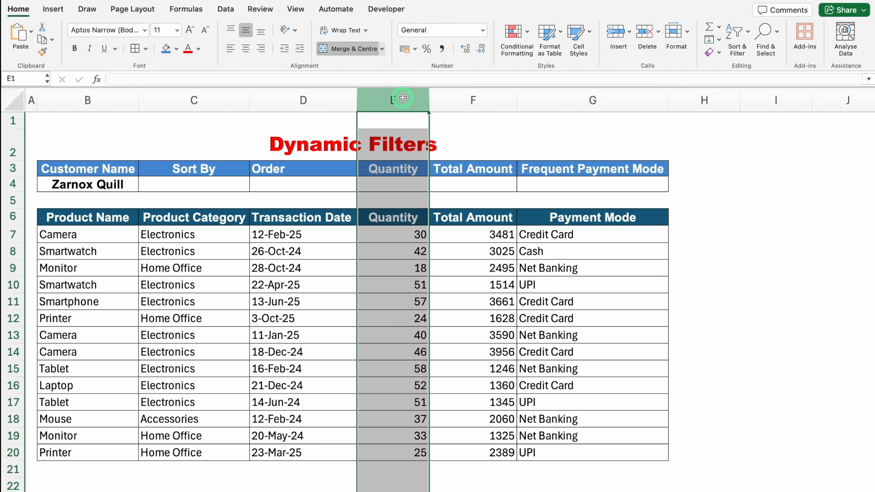
{"action": "left_click", "coordinate": [246, 49]}
{"action": "left_click", "coordinate": [465, 100]}
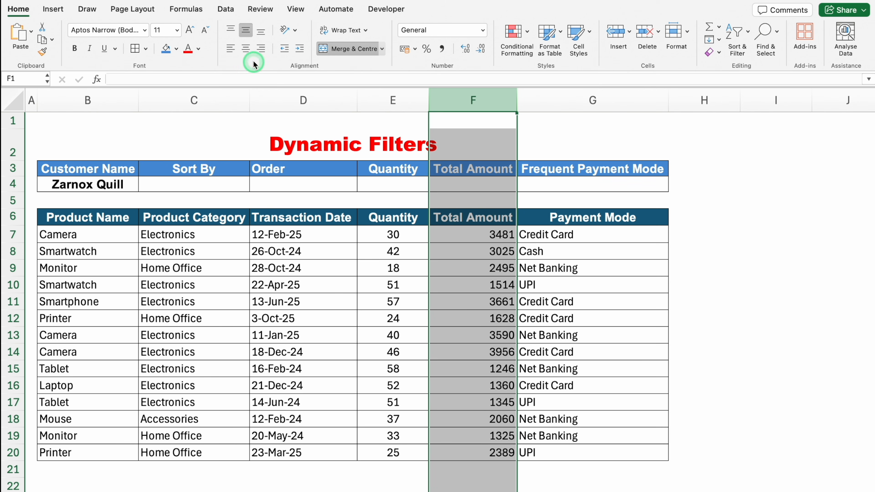
{"action": "left_click", "coordinate": [246, 49]}
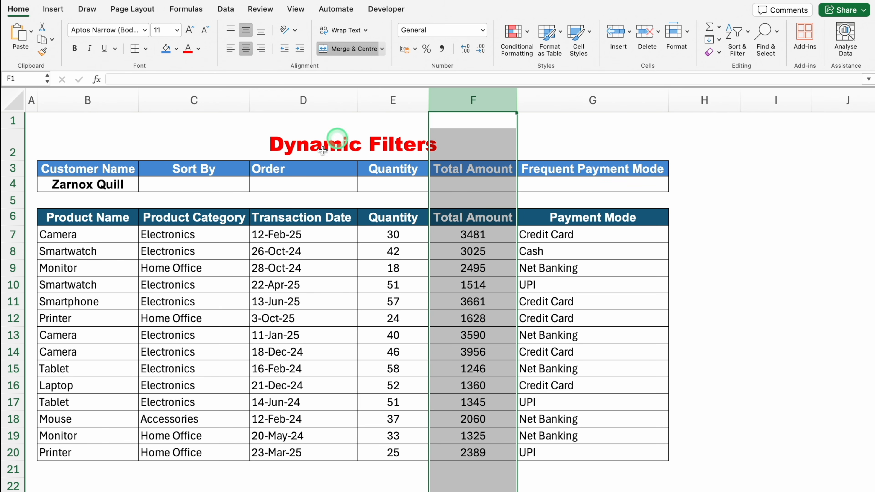
Step: Centre the results table headers in row 6 and make header rows 3 and 6 taller
{"action": "left_click", "coordinate": [11, 217]}
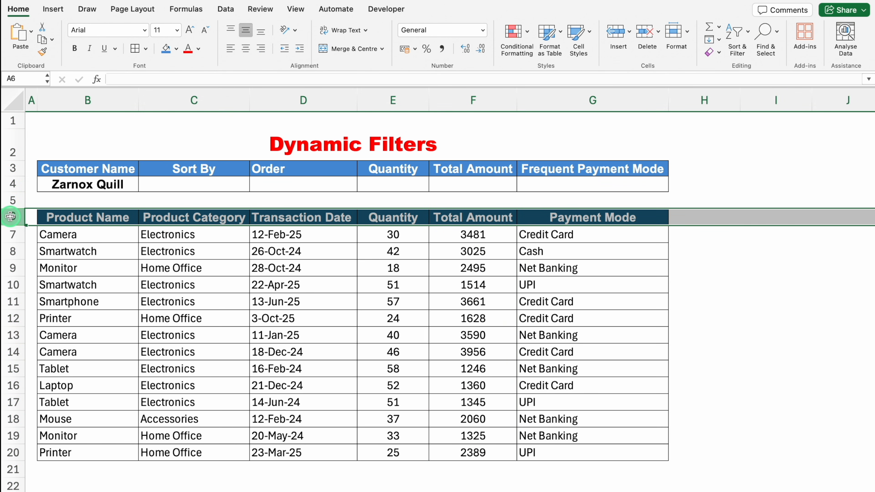
{"action": "left_click", "coordinate": [245, 49]}
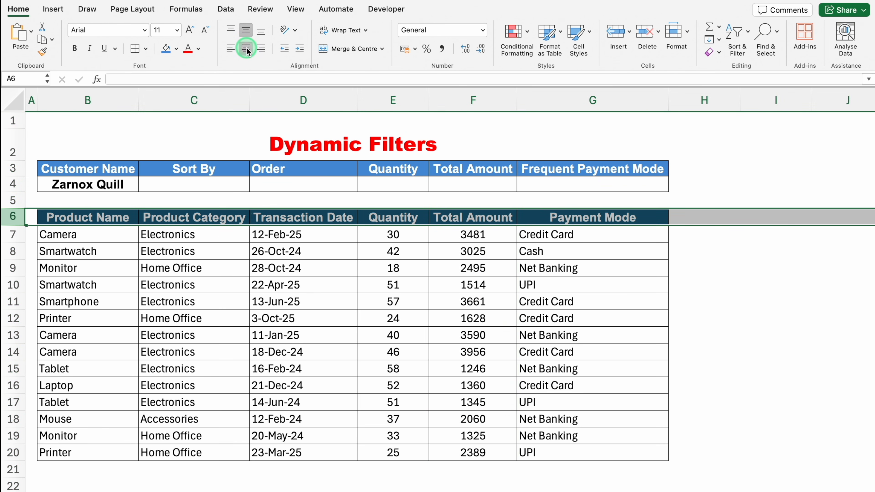
{"action": "left_click", "coordinate": [13, 167]}
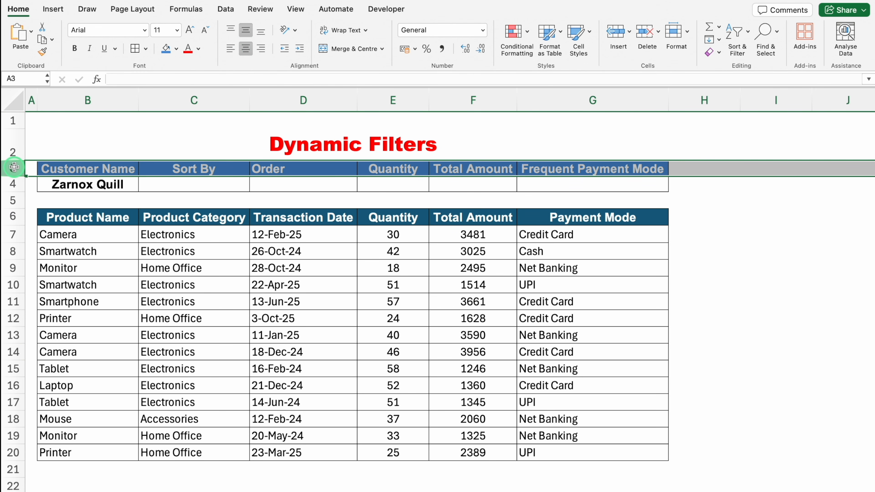
{"action": "left_click", "coordinate": [13, 217], "text": "super"}
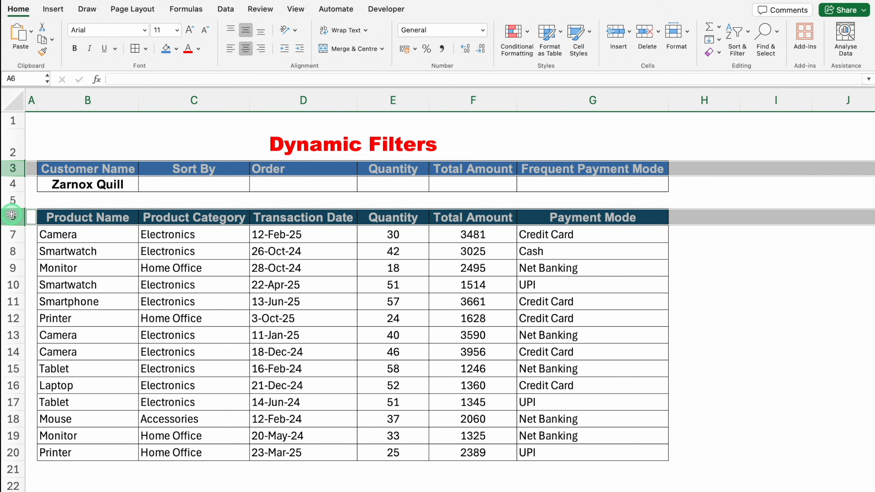
{"action": "left_click_drag", "start_coordinate": [19, 175], "coordinate": [19, 184]}
Step: Shrink the height of the empty spacer row 5 between the filter block and the results table
{"action": "left_click", "coordinate": [14, 206]}
{"action": "left_click_drag", "start_coordinate": [18, 216], "coordinate": [18, 205]}
{"action": "left_click_drag", "start_coordinate": [18, 205], "coordinate": [18, 204]}
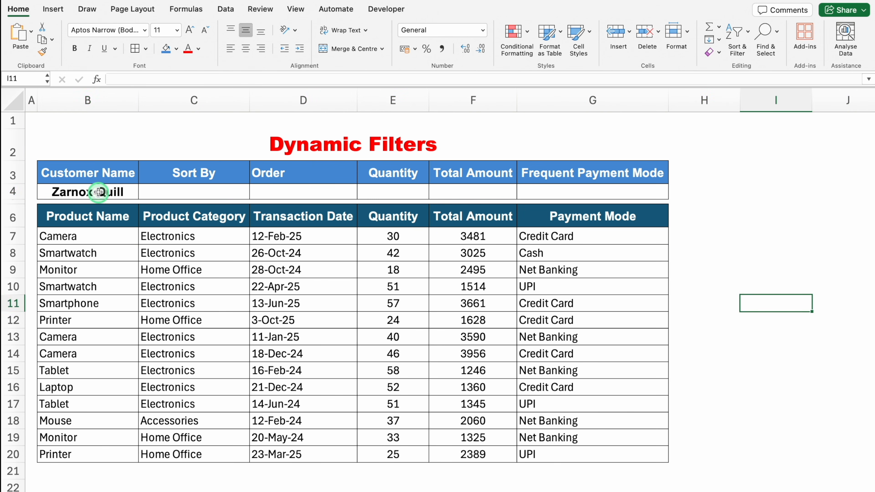
Step: Choose the second customer from the drop-down in B4 to test the filter, and check the order of the list
{"action": "left_click", "coordinate": [99, 192]}
{"action": "left_click", "coordinate": [143, 192]}
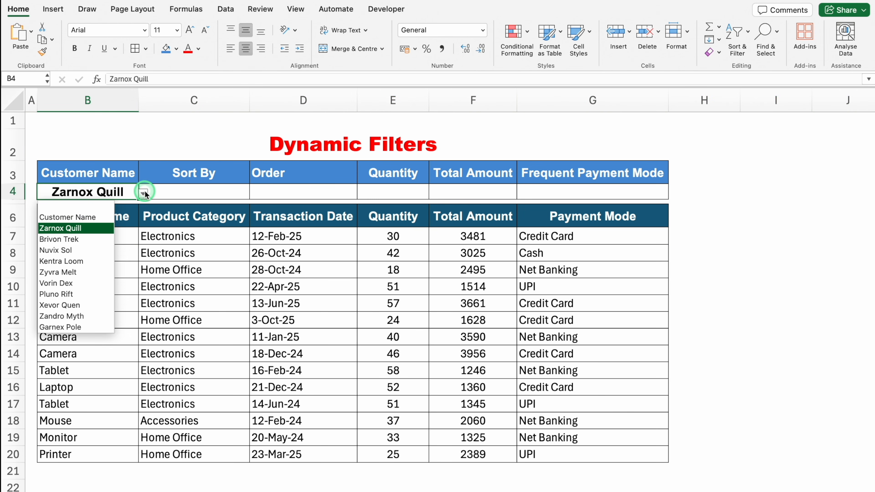
{"action": "left_click", "coordinate": [79, 239]}
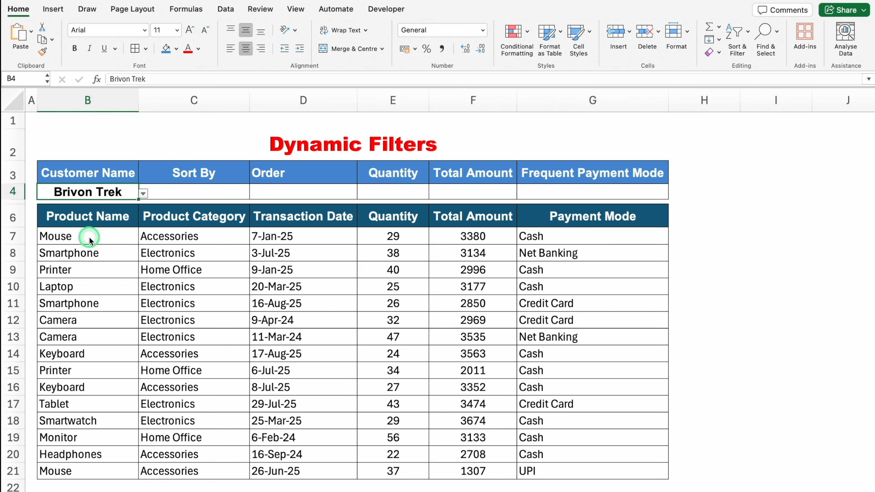
{"action": "left_click", "coordinate": [144, 194]}
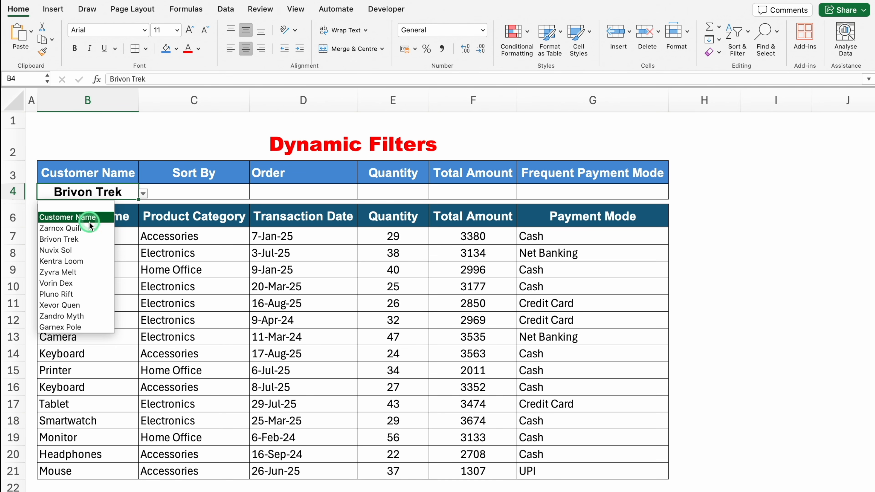
{"action": "left_click", "coordinate": [90, 231]}
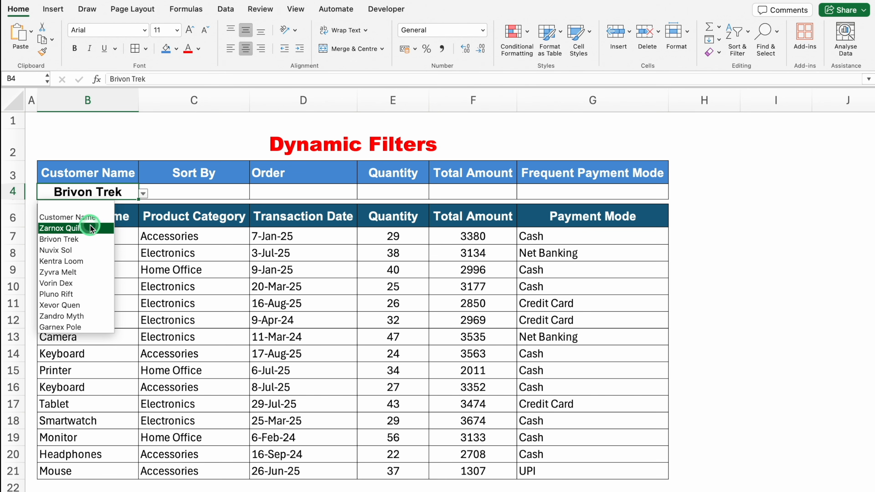
{"action": "left_click", "coordinate": [109, 191]}
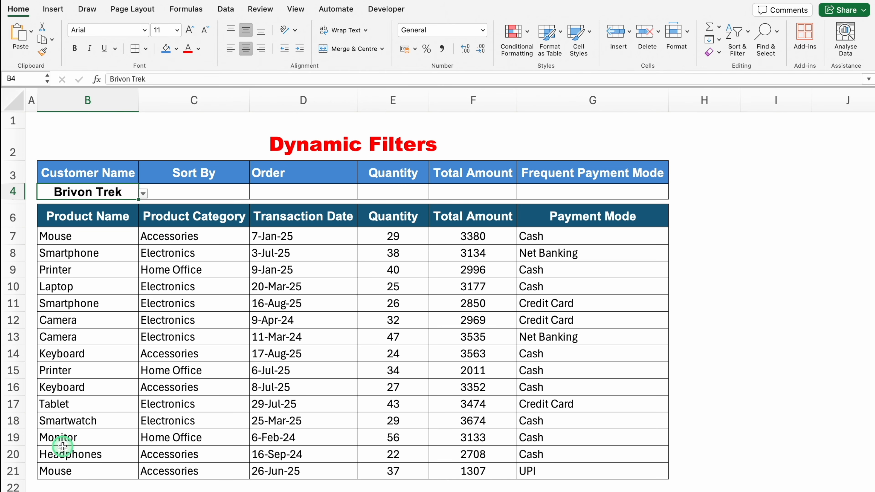
Step: On the Data sheet, sort the unique customer list by changing the formula in J3 to =SORT(UNIQUE(Table1[Customer Name]))
{"action": "left_click", "coordinate": [61, 491]}
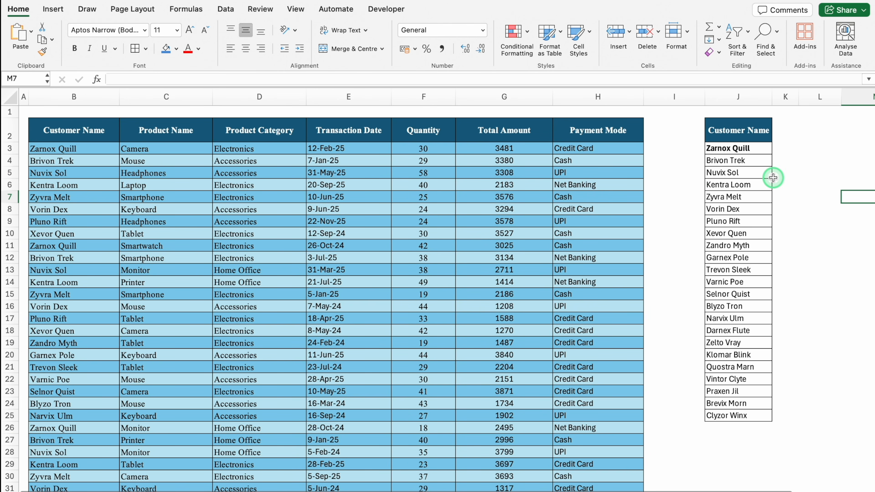
{"action": "left_click", "coordinate": [732, 148]}
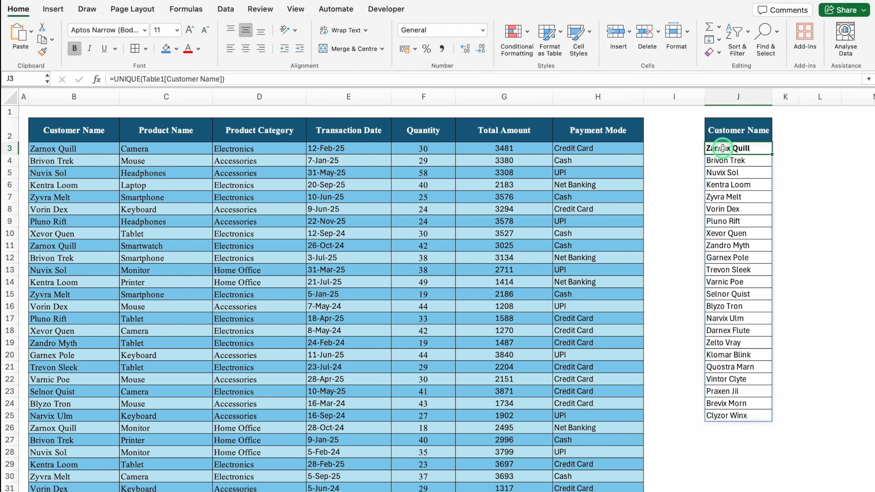
{"action": "left_click", "coordinate": [726, 160]}
{"action": "key", "text": "Down"}
{"action": "key", "text": "Down"}
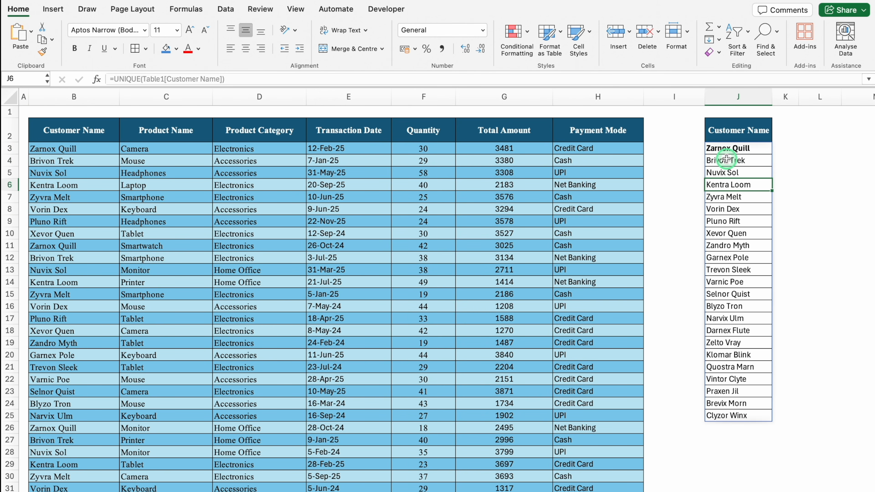
{"action": "left_click", "coordinate": [721, 149]}
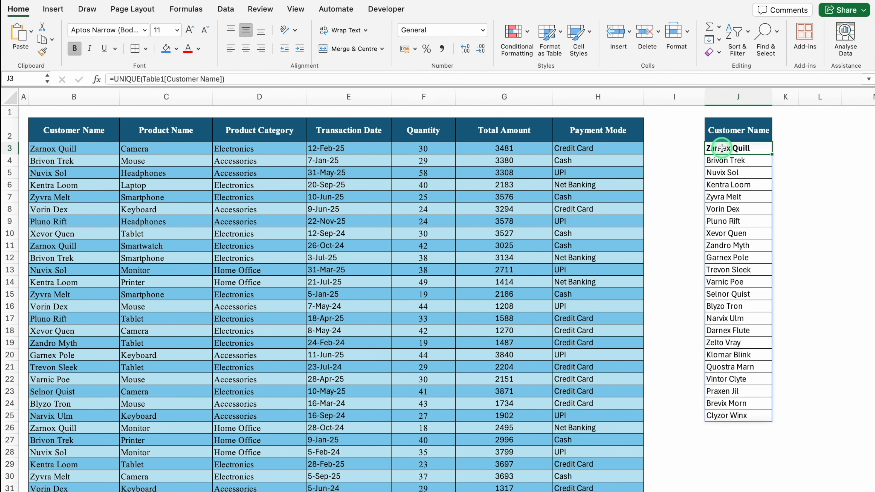
{"action": "double_click", "coordinate": [722, 148]}
{"action": "left_click", "coordinate": [712, 148]}
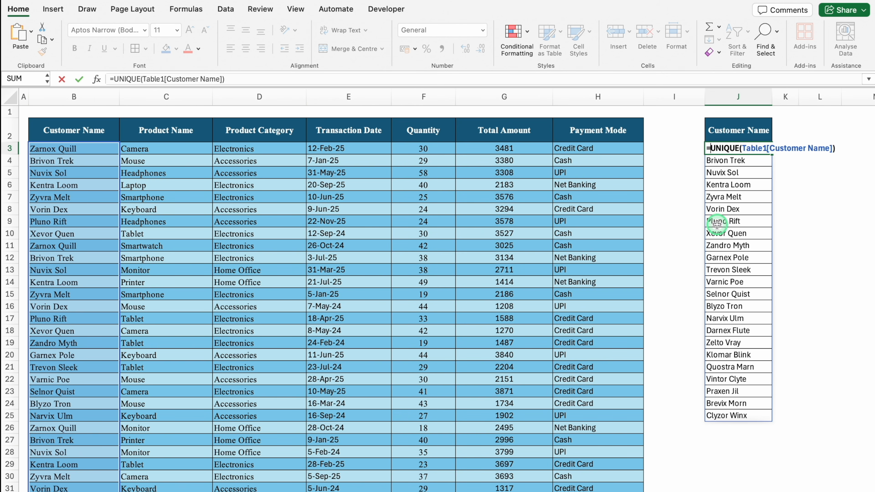
{"action": "type", "text": "SORT"}
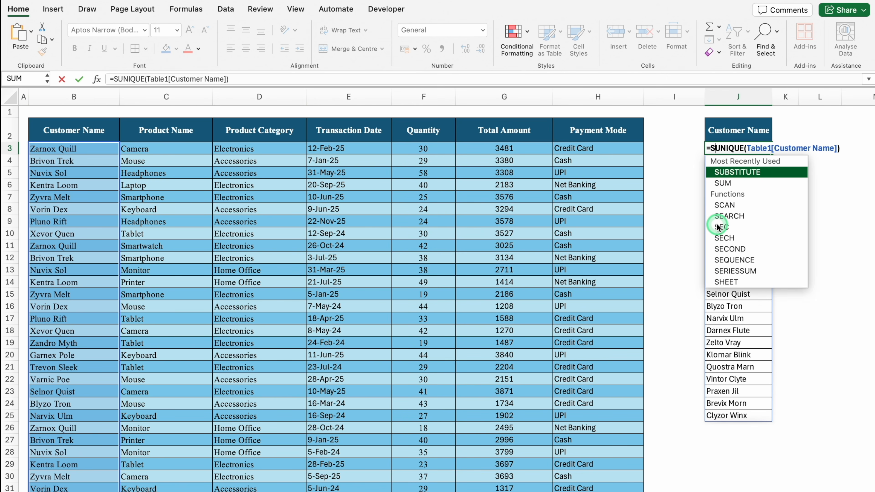
{"action": "type", "text": "("}
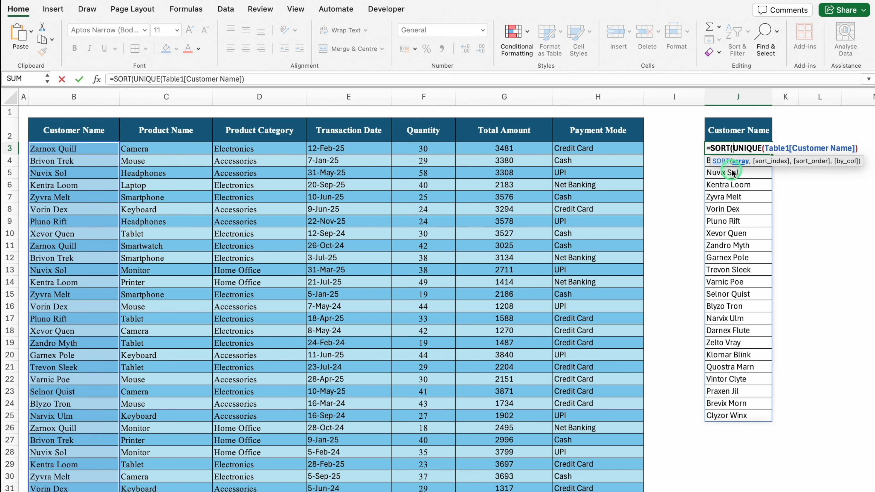
{"action": "left_click", "coordinate": [859, 149]}
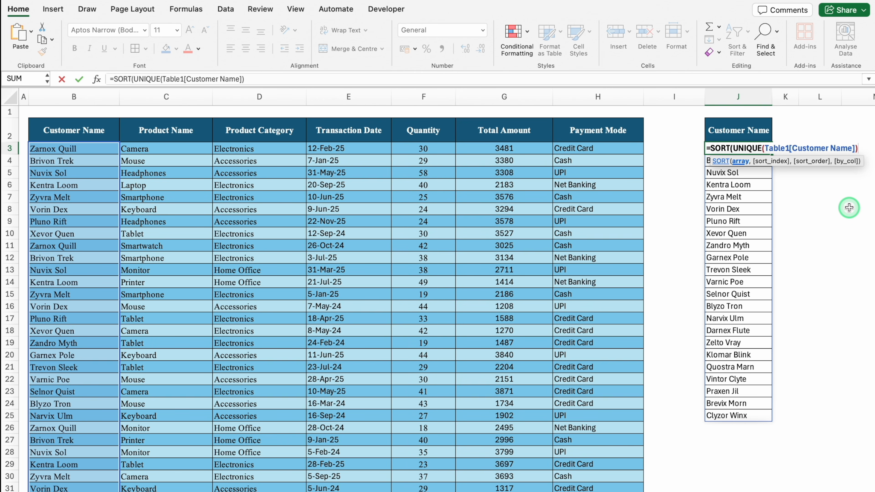
{"action": "type", "text": ")"}
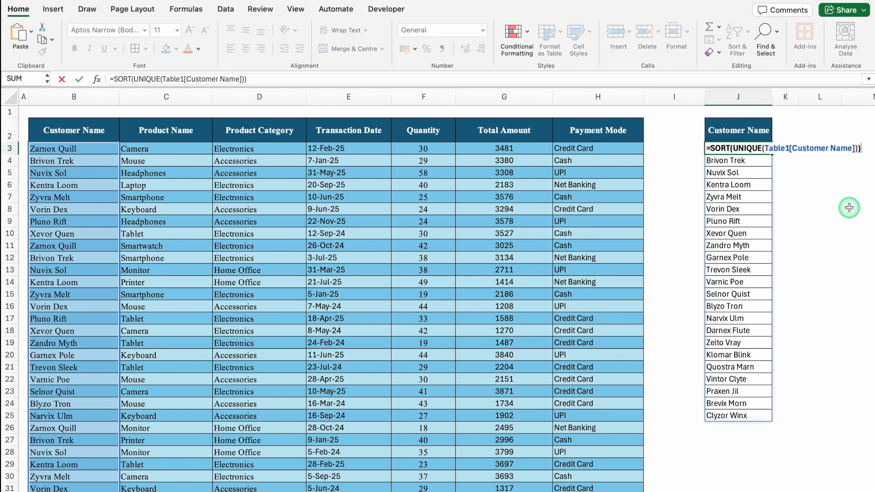
{"action": "key", "text": "Return"}
{"action": "left_click", "coordinate": [756, 146]}
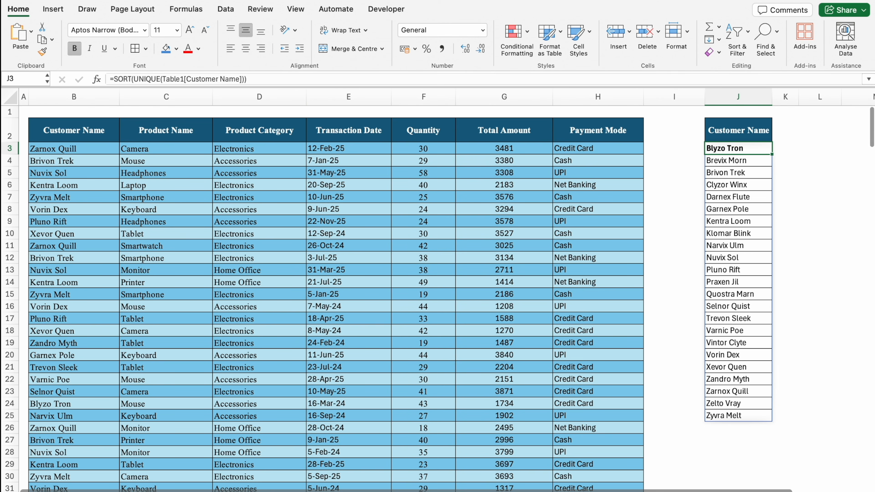
Step: Return to the Dynamic Filters sheet and choose the first customer of the sorted list in the B4 drop-down
{"action": "key", "text": "ctrl+Page_Down"}
{"action": "left_click", "coordinate": [143, 194]}
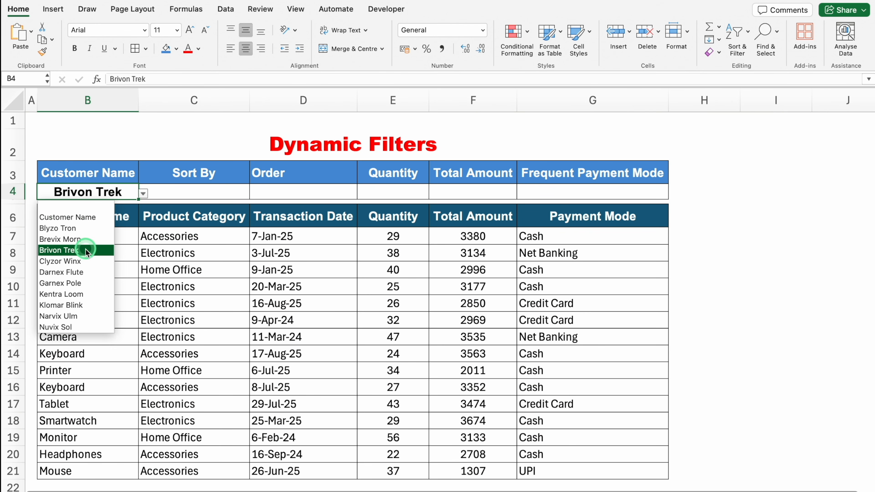
{"action": "left_click", "coordinate": [83, 296]}
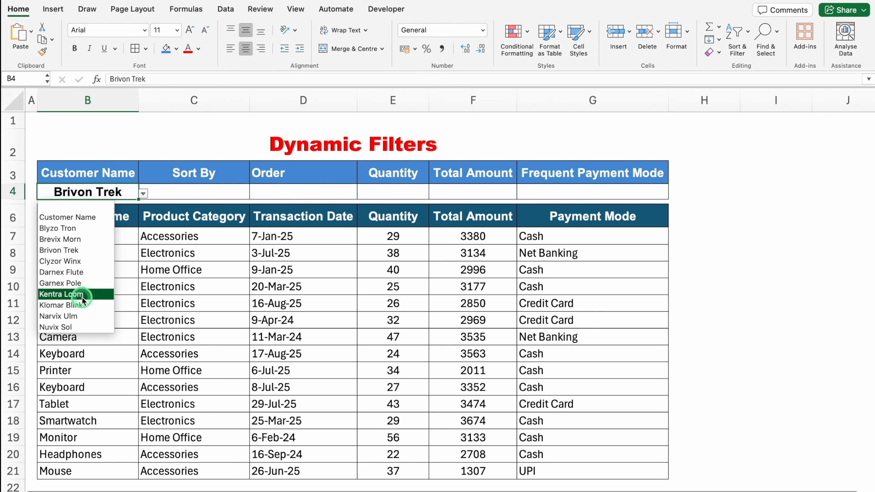
{"action": "left_click", "coordinate": [89, 228]}
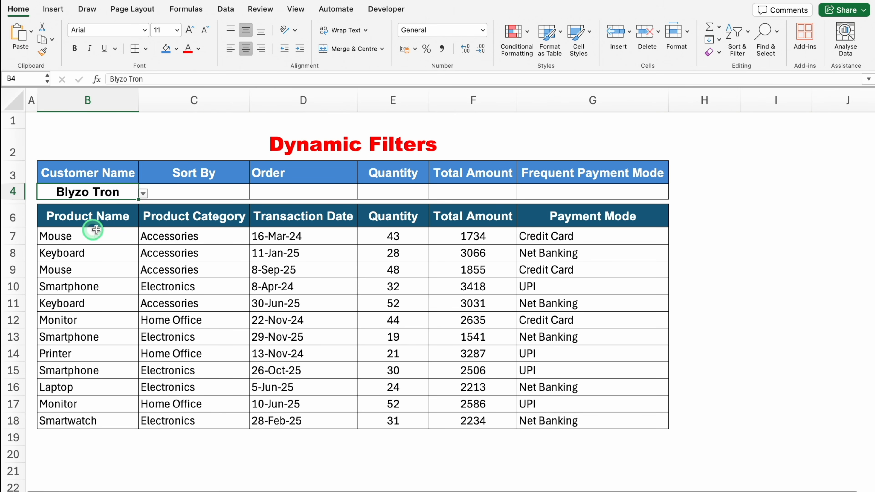
Step: Add a List data validation to the Sort By cell C4, using the results headers =$B$6:$G$6 as the source
{"action": "left_click", "coordinate": [210, 191]}
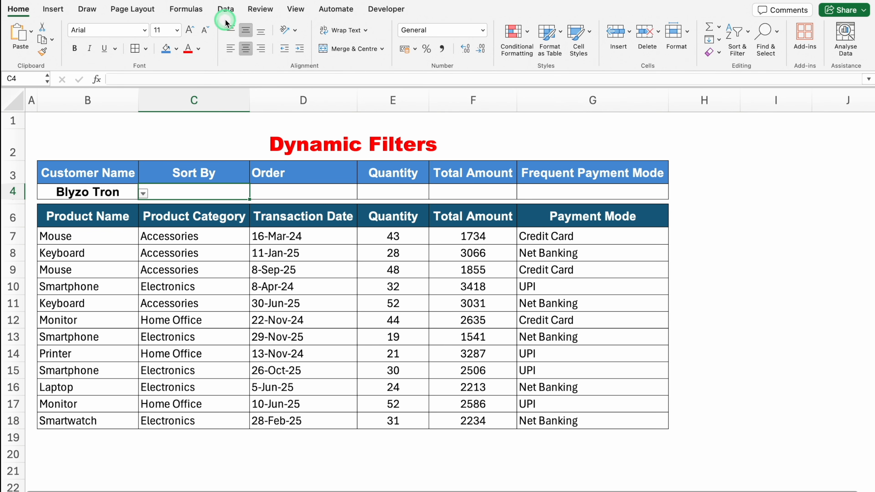
{"action": "left_click", "coordinate": [227, 10]}
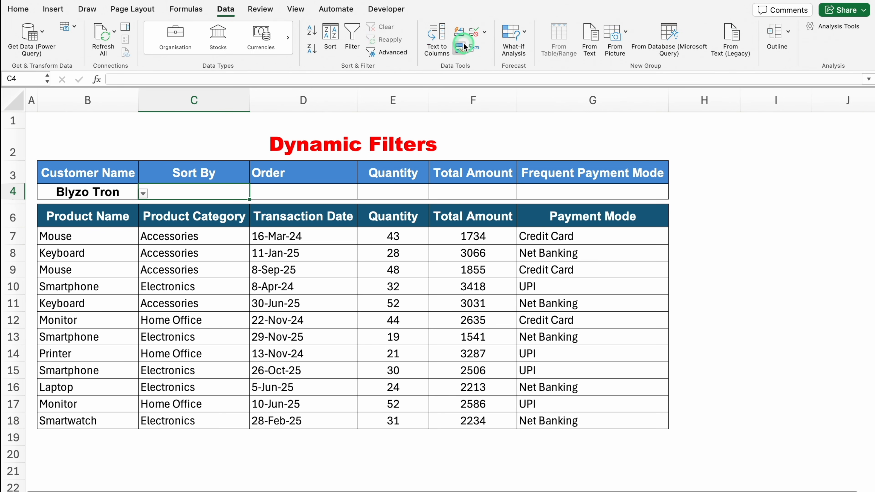
{"action": "left_click", "coordinate": [484, 33]}
{"action": "left_click", "coordinate": [490, 48]}
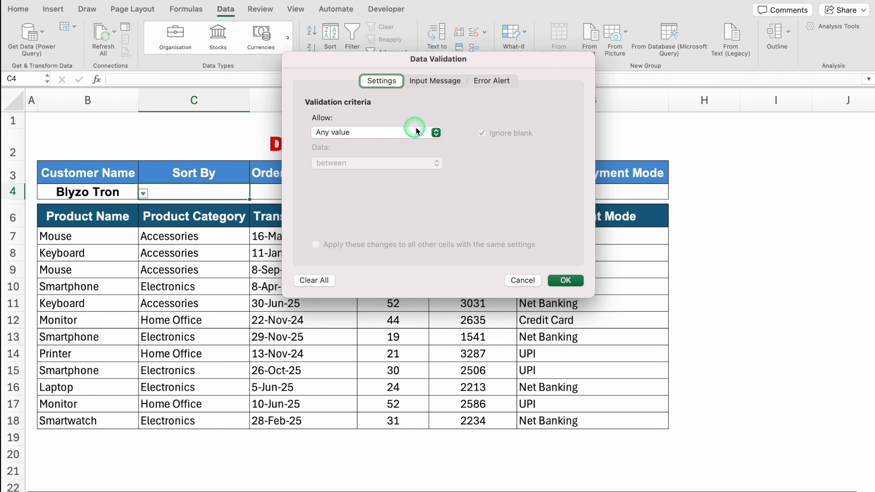
{"action": "left_click", "coordinate": [436, 132]}
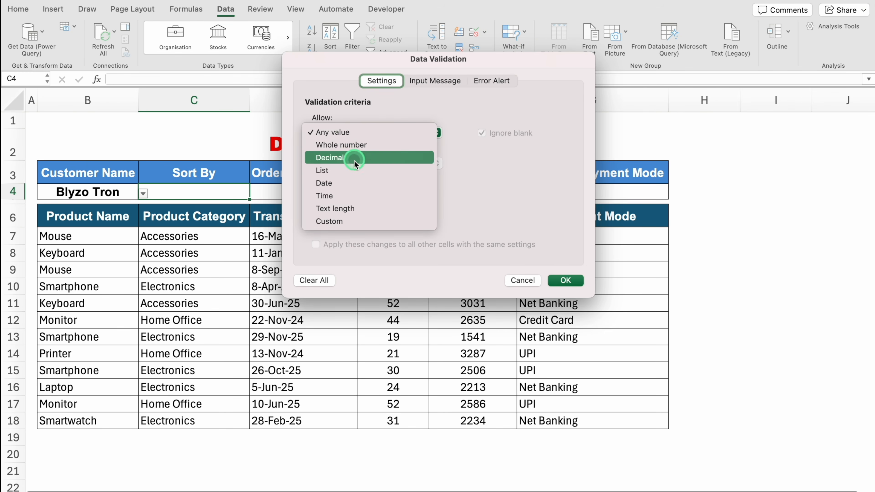
{"action": "left_click", "coordinate": [356, 172]}
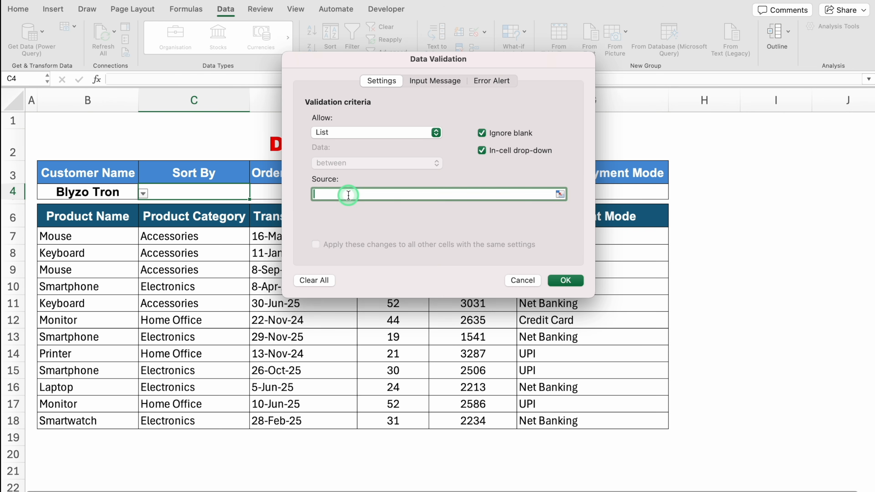
{"action": "left_click_drag", "start_coordinate": [410, 72], "coordinate": [486, 258]}
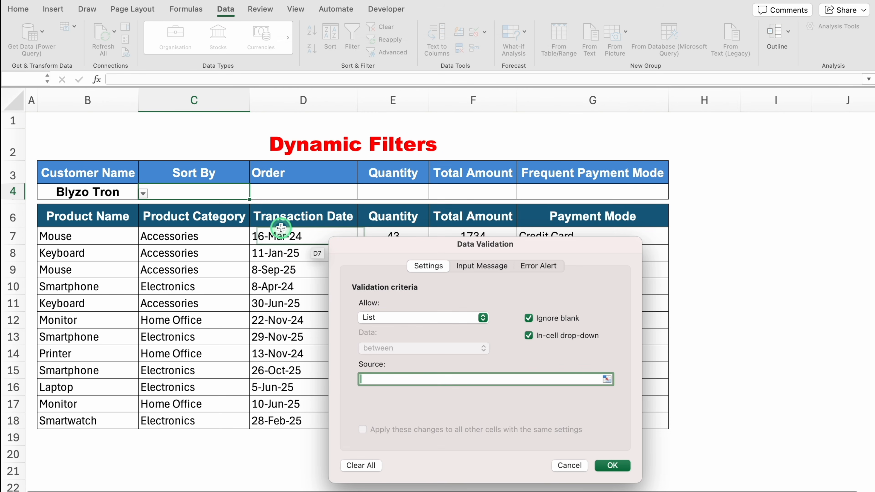
{"action": "left_click", "coordinate": [70, 215]}
{"action": "left_click_drag", "start_coordinate": [70, 214], "coordinate": [617, 219]}
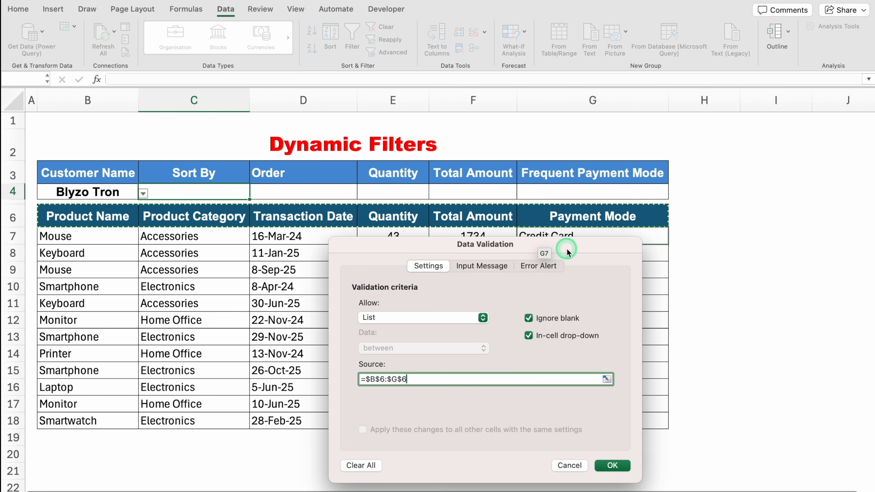
{"action": "left_click_drag", "start_coordinate": [568, 248], "coordinate": [575, 43]}
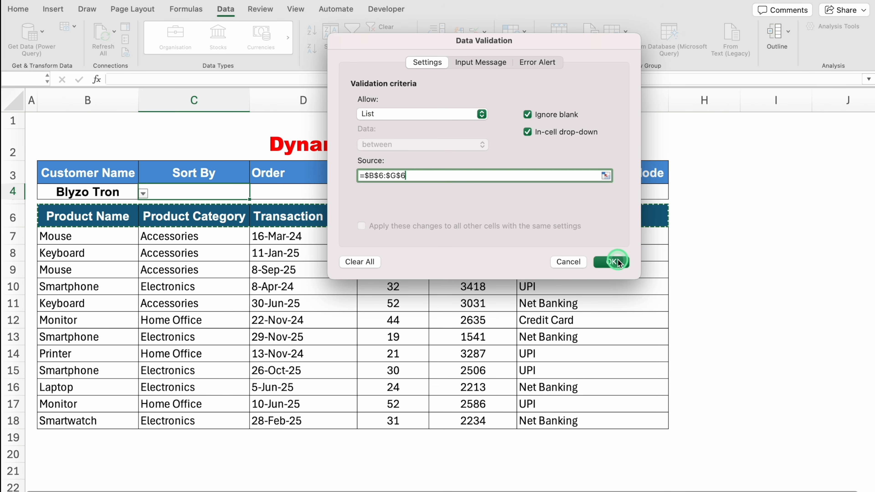
{"action": "left_click", "coordinate": [610, 262]}
Step: Choose Product Name in the Sort By drop-down in C4
{"action": "left_click", "coordinate": [254, 195]}
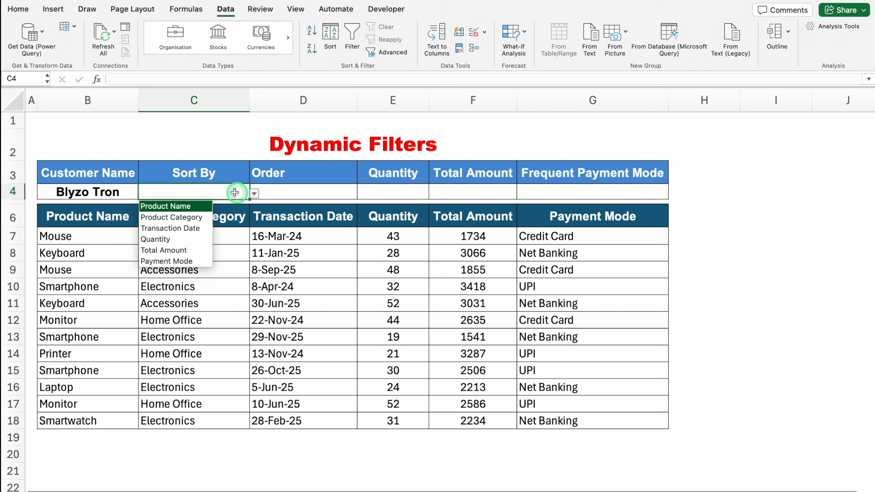
{"action": "left_click", "coordinate": [197, 221]}
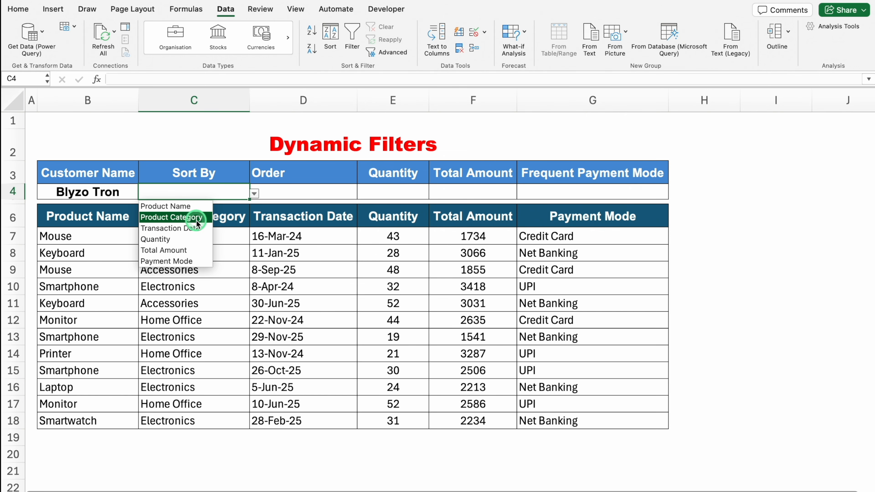
{"action": "left_click", "coordinate": [254, 193]}
{"action": "left_click", "coordinate": [182, 209]}
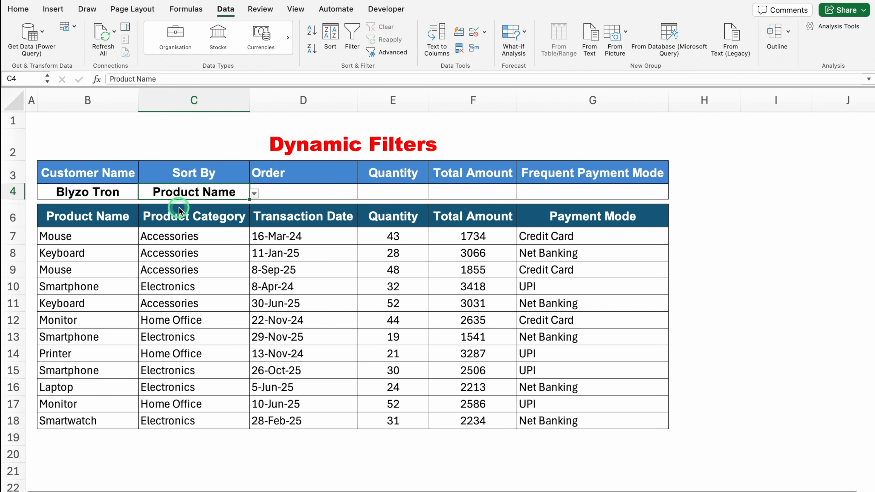
Step: Wrap the existing FILTER formula in B7 in a SORT function, keeping the filtered result as its array argument
{"action": "left_click", "coordinate": [86, 235]}
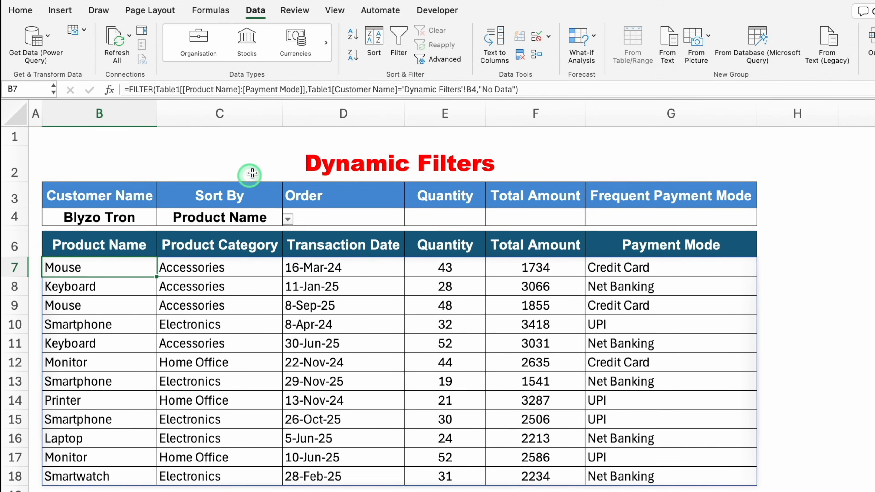
{"action": "double_click", "coordinate": [99, 268]}
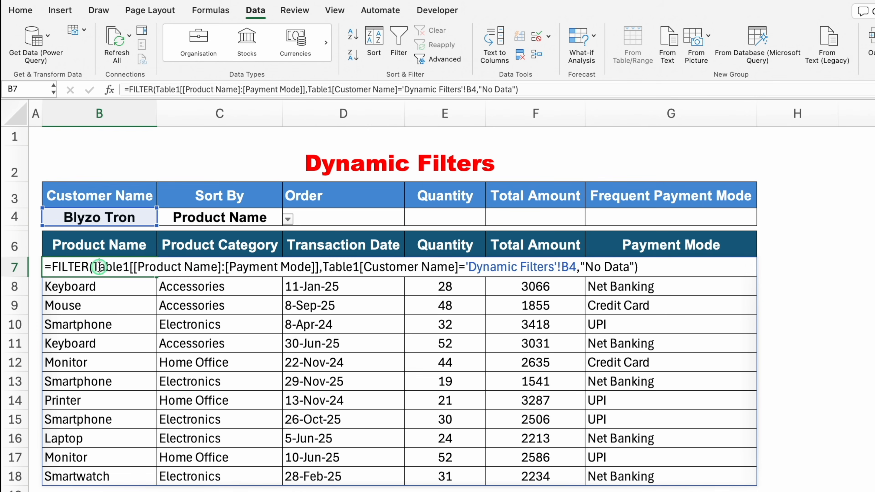
{"action": "left_click", "coordinate": [51, 266]}
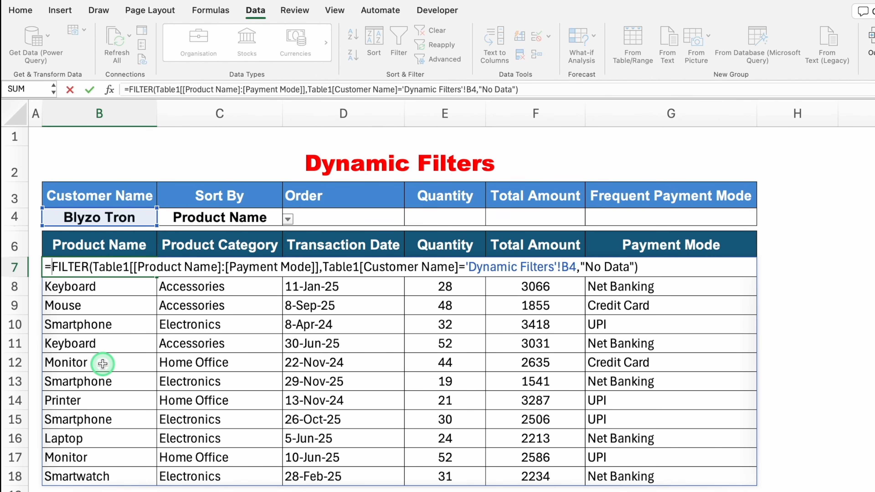
{"action": "type", "text": "SORT"}
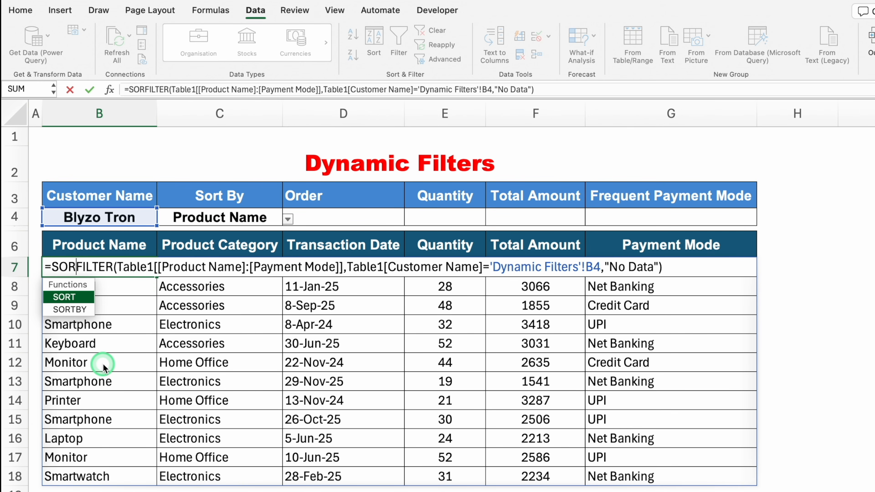
{"action": "type", "text": "("}
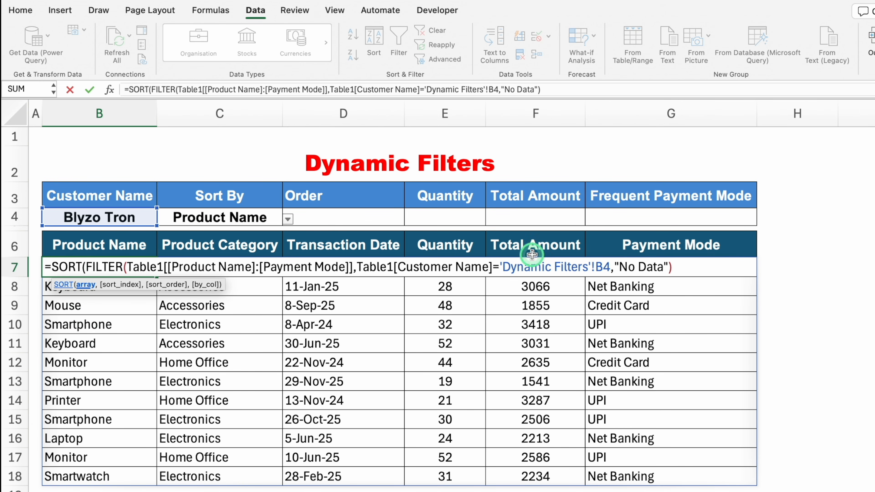
{"action": "left_click", "coordinate": [680, 266]}
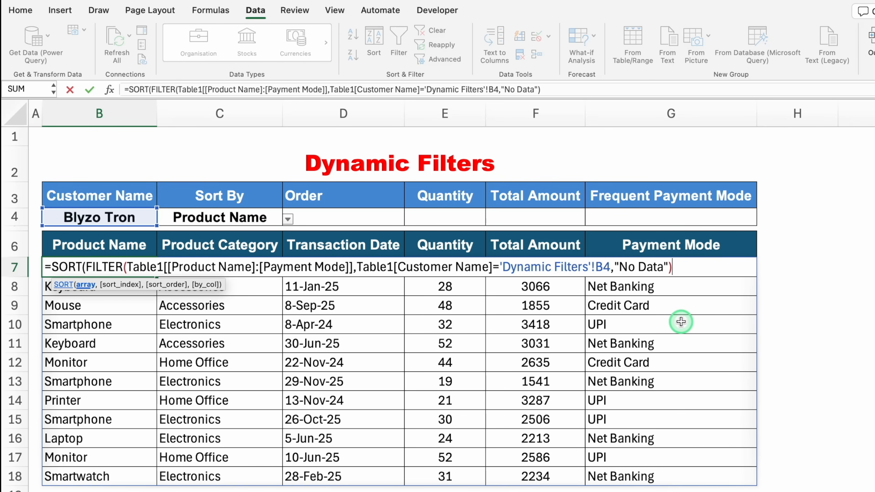
{"action": "type", "text": ","}
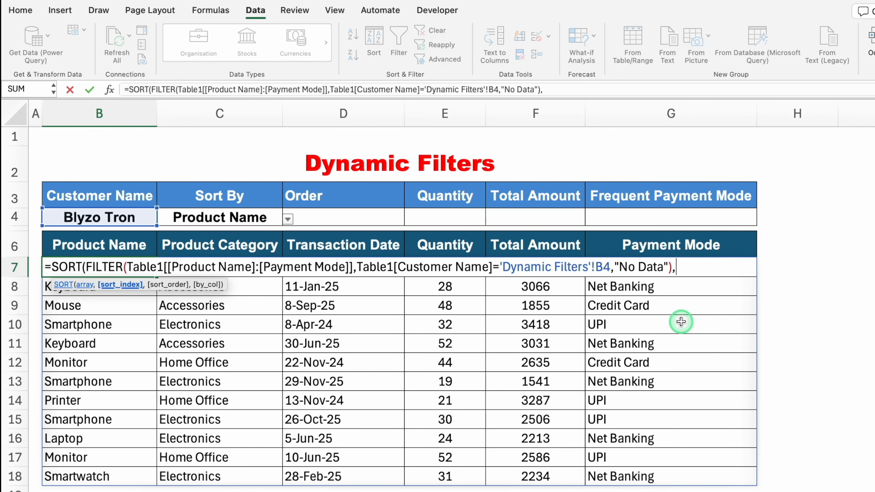
Step: Complete the SORT formula in B7 with XMATCH(C4,B6:G6) as the sort index and 1 (Ascending) as the sort order
{"action": "type", "text": "XM"}
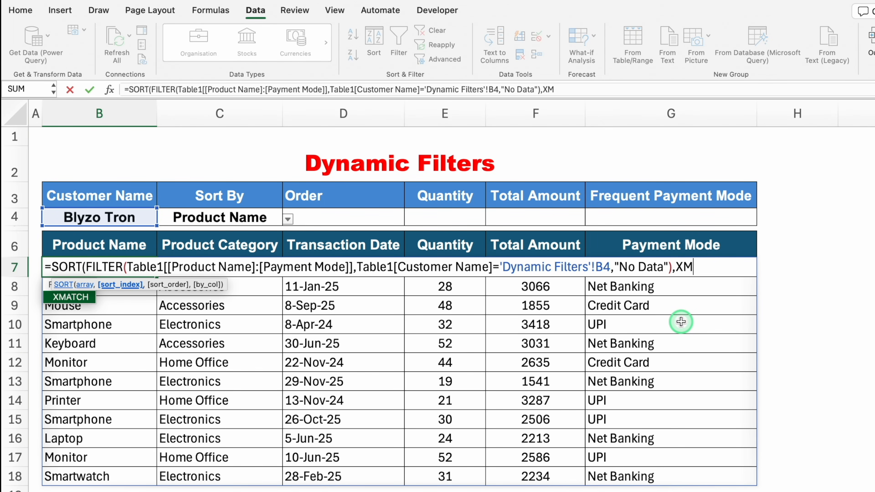
{"action": "key", "text": "Tab"}
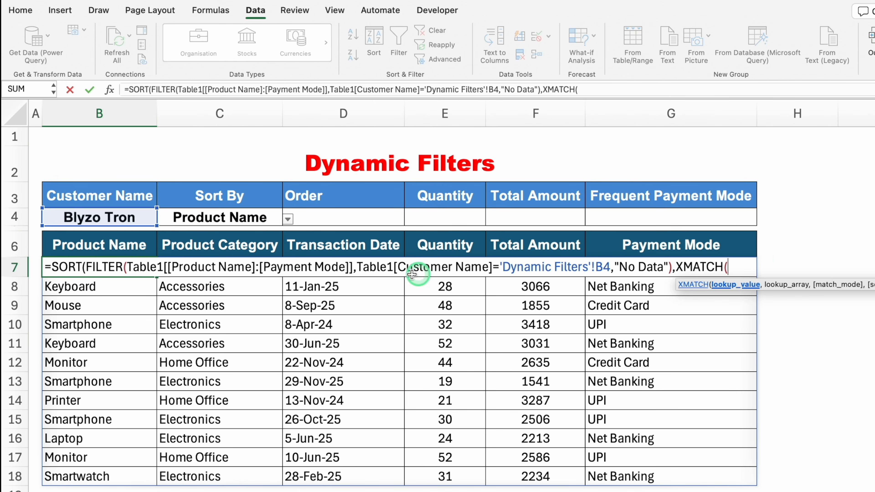
{"action": "left_click", "coordinate": [244, 216]}
{"action": "type", "text": ","}
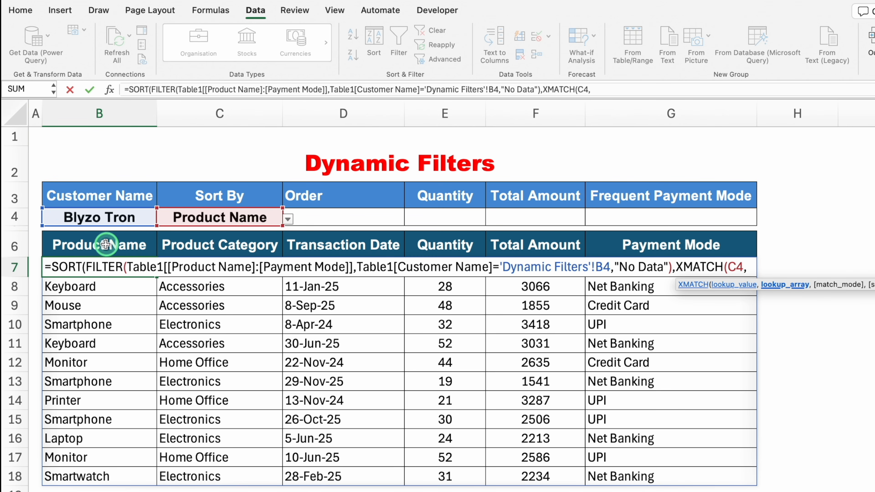
{"action": "left_click_drag", "start_coordinate": [93, 244], "coordinate": [701, 245]}
{"action": "type", "text": ")"}
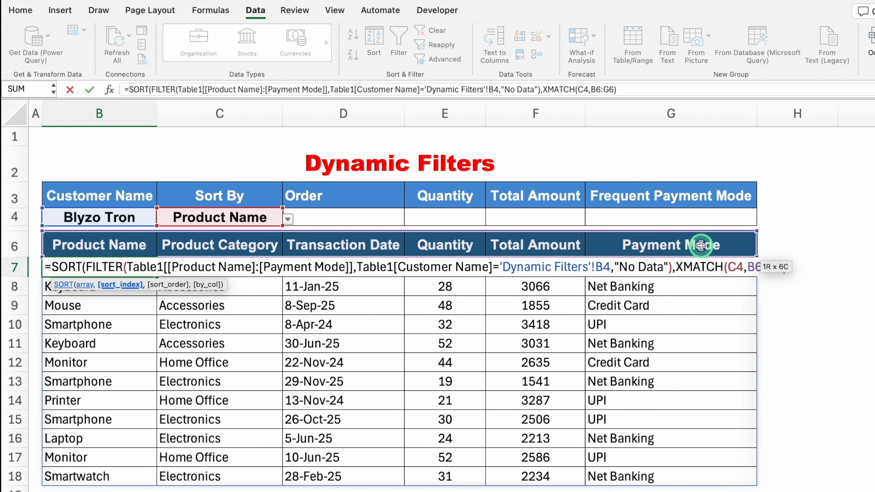
{"action": "type", "text": ","}
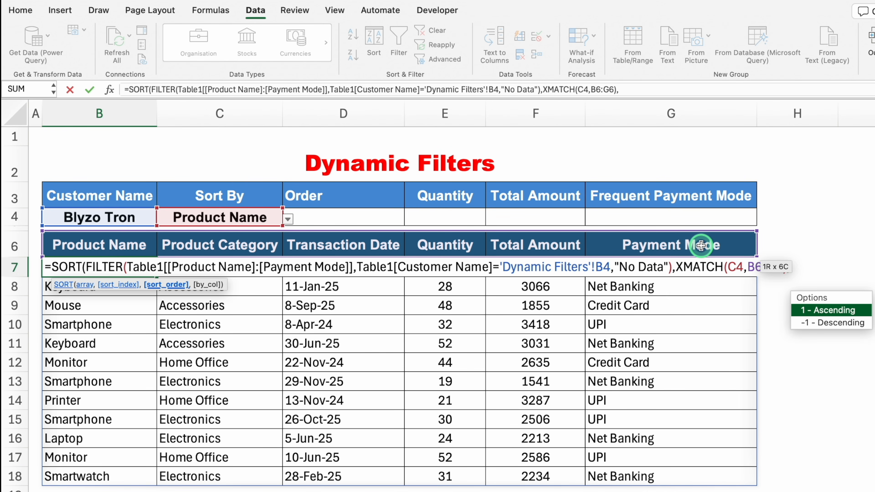
{"action": "double_click", "coordinate": [829, 310]}
{"action": "type", "text": ")"}
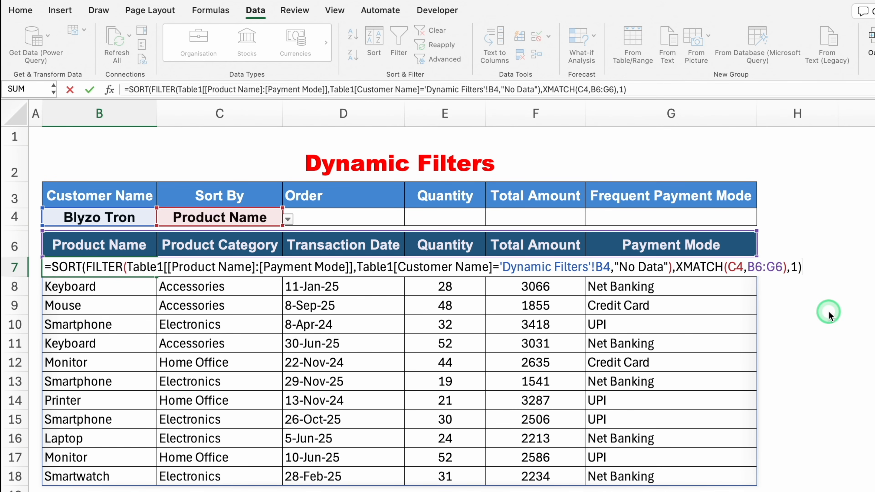
{"action": "key", "text": "Return"}
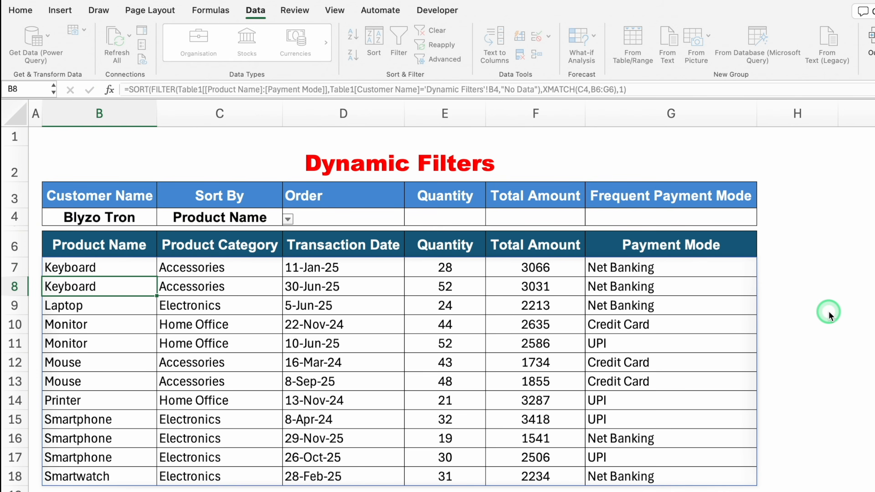
Step: Choose Product Category in the Sort By drop-down in C4
{"action": "left_click", "coordinate": [255, 217]}
{"action": "left_click", "coordinate": [287, 219]}
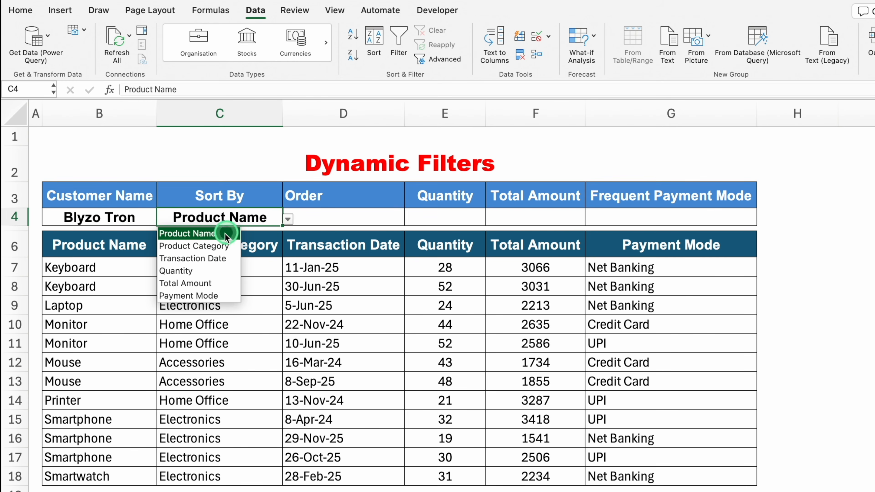
{"action": "left_click", "coordinate": [217, 247]}
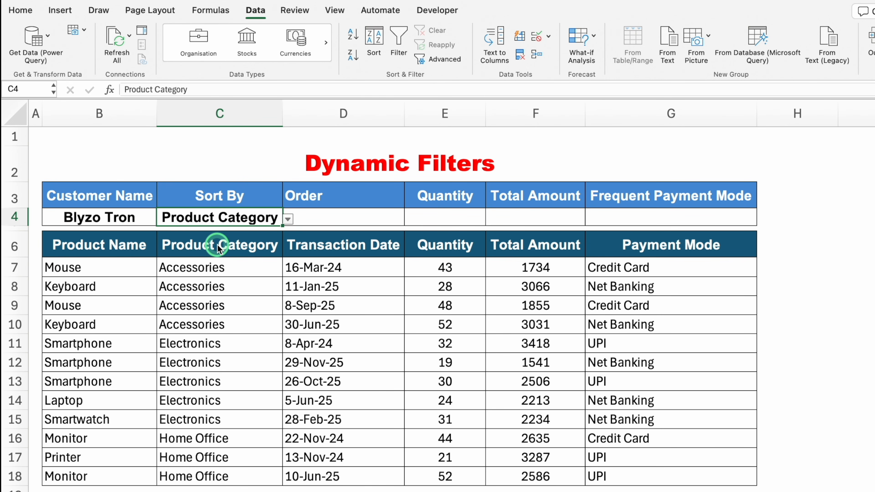
{"action": "left_click", "coordinate": [121, 216]}
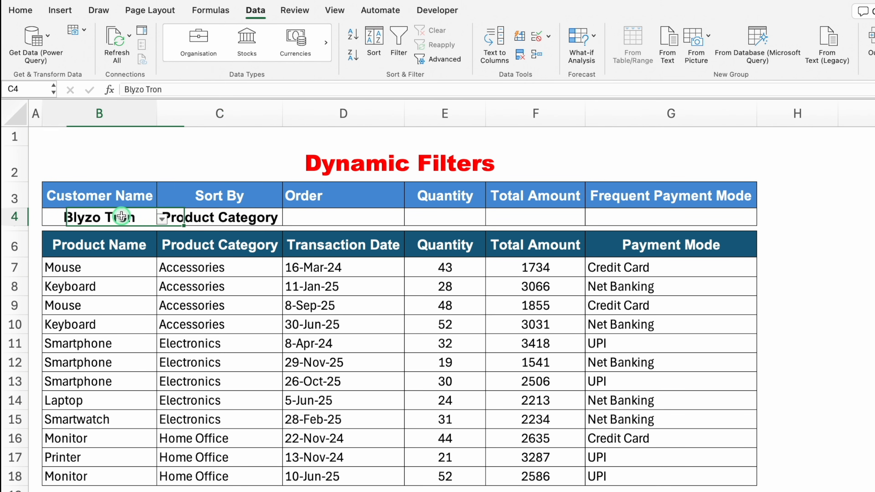
{"action": "left_click", "coordinate": [208, 220]}
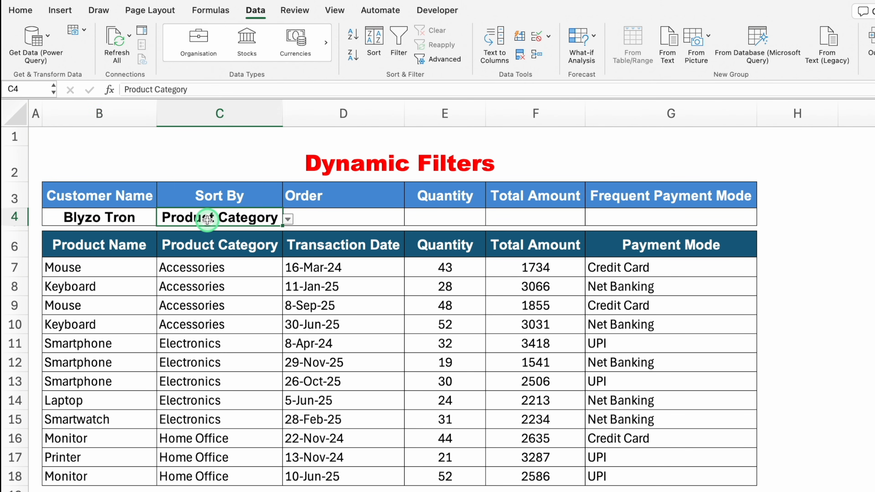
Step: Centre the Order header text in D3
{"action": "left_click", "coordinate": [330, 216]}
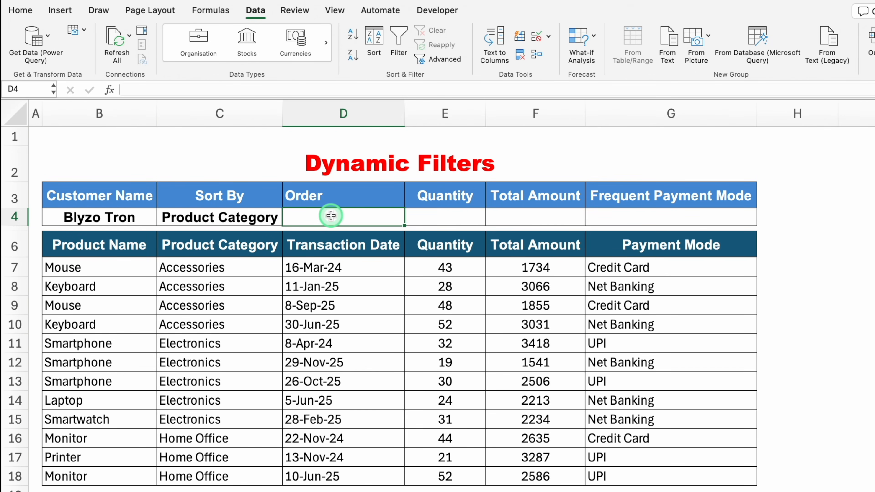
{"action": "left_click", "coordinate": [338, 196]}
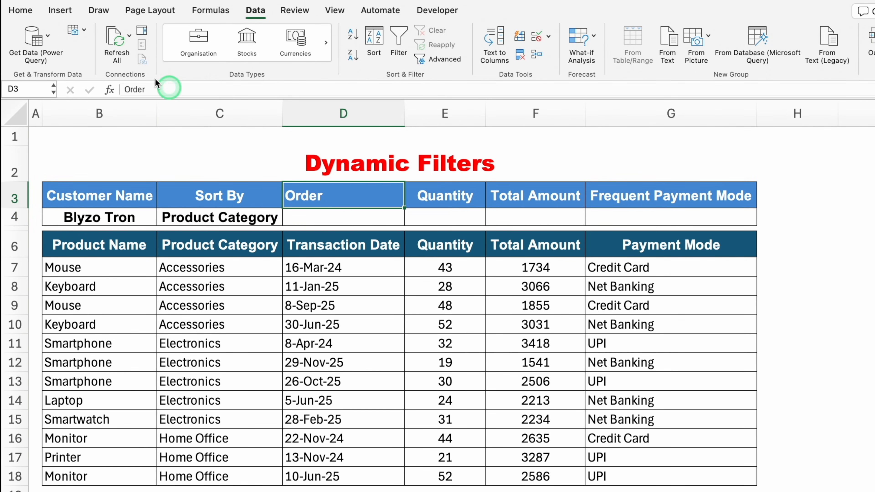
{"action": "left_click", "coordinate": [28, 13]}
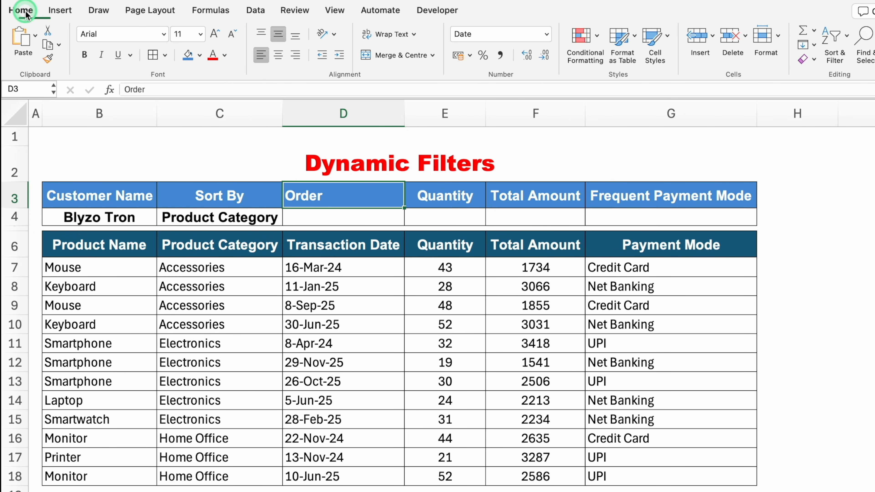
{"action": "left_click", "coordinate": [279, 56]}
Step: Add a List data validation to the Order cell D4 with the source Ascending,Decending
{"action": "left_click", "coordinate": [364, 215]}
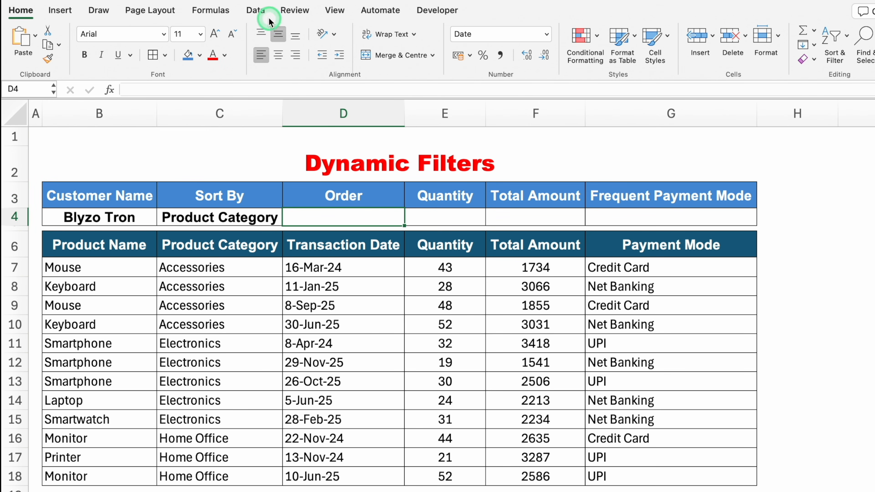
{"action": "left_click", "coordinate": [260, 13]}
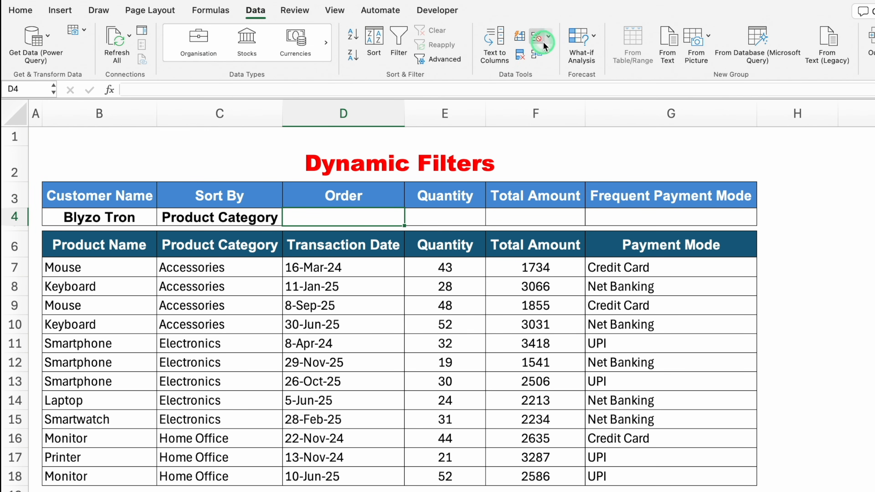
{"action": "left_click", "coordinate": [548, 36]}
{"action": "left_click", "coordinate": [569, 54]}
{"action": "left_click", "coordinate": [447, 152]}
{"action": "left_click", "coordinate": [408, 195]}
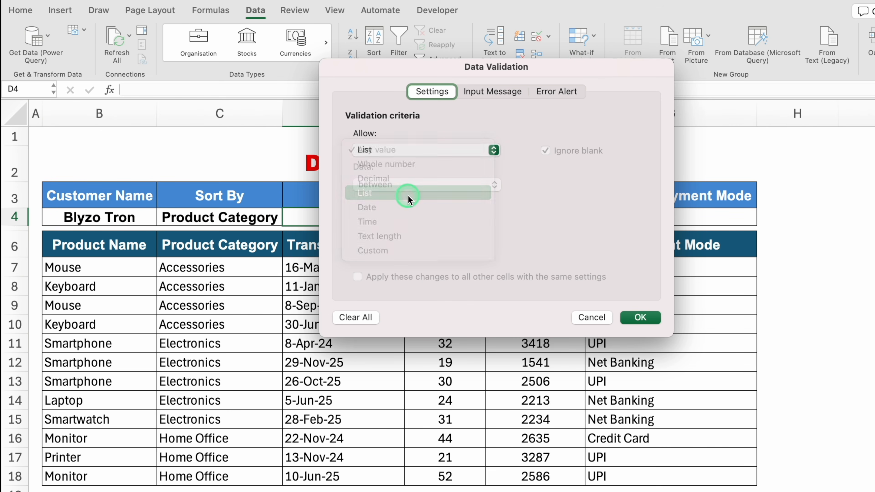
{"action": "left_click", "coordinate": [408, 220]}
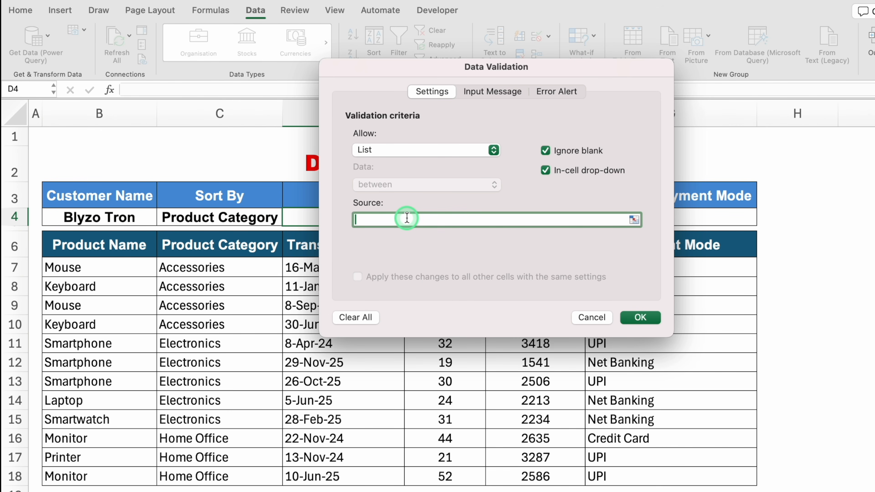
{"action": "type", "text": "Ascending,"}
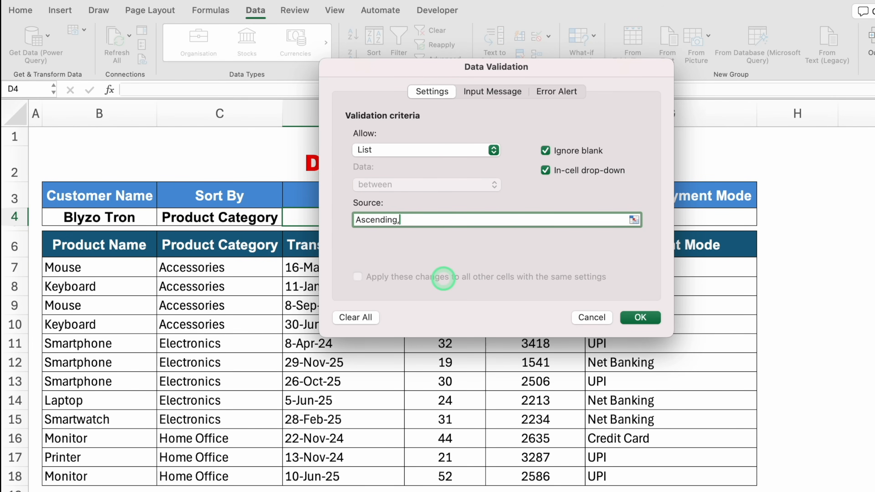
{"action": "type", "text": "Decending"}
{"action": "left_click", "coordinate": [639, 318]}
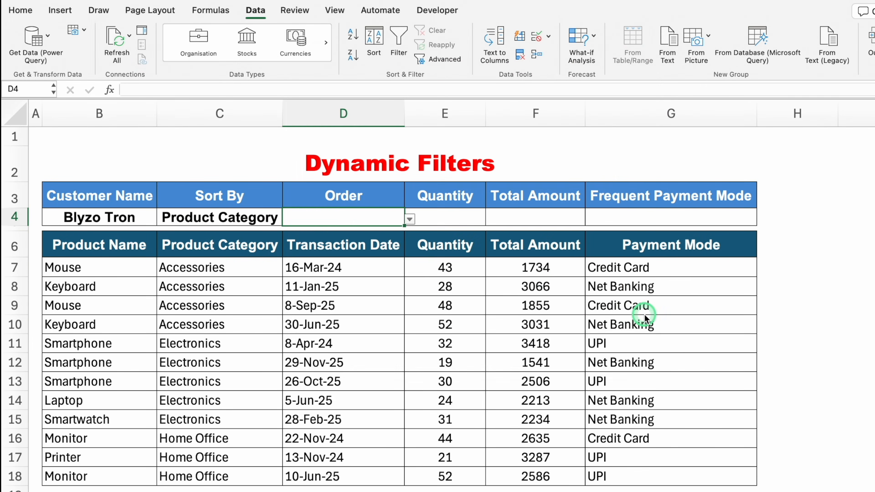
Step: Choose Ascending in the Order drop-down in D4 and centre the contents of row 4
{"action": "left_click", "coordinate": [410, 218]}
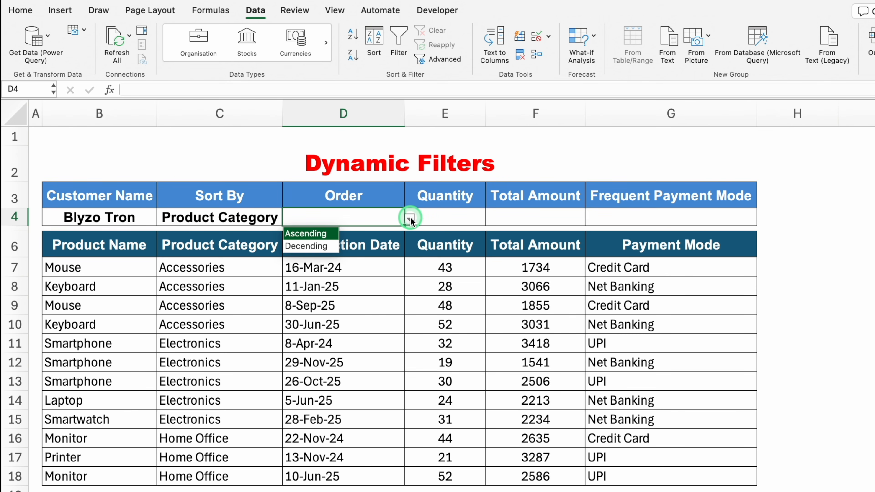
{"action": "left_click", "coordinate": [316, 234]}
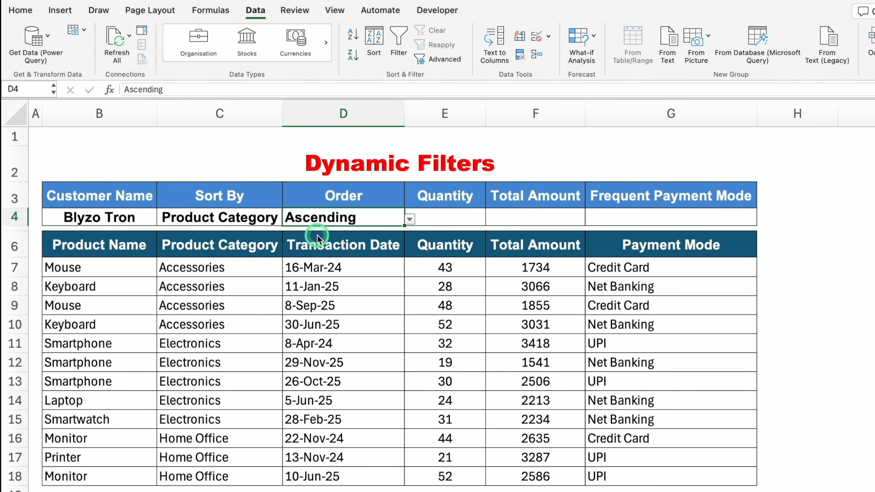
{"action": "left_click", "coordinate": [12, 216]}
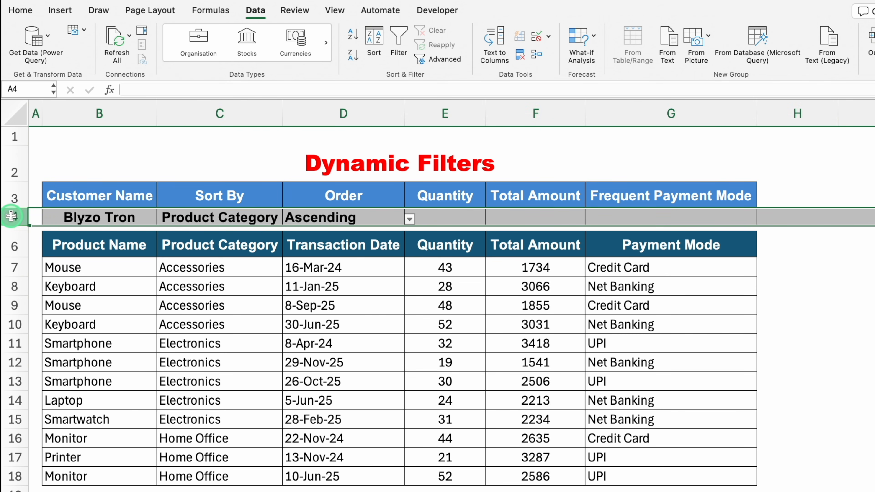
{"action": "left_click", "coordinate": [20, 10]}
{"action": "left_click", "coordinate": [281, 55]}
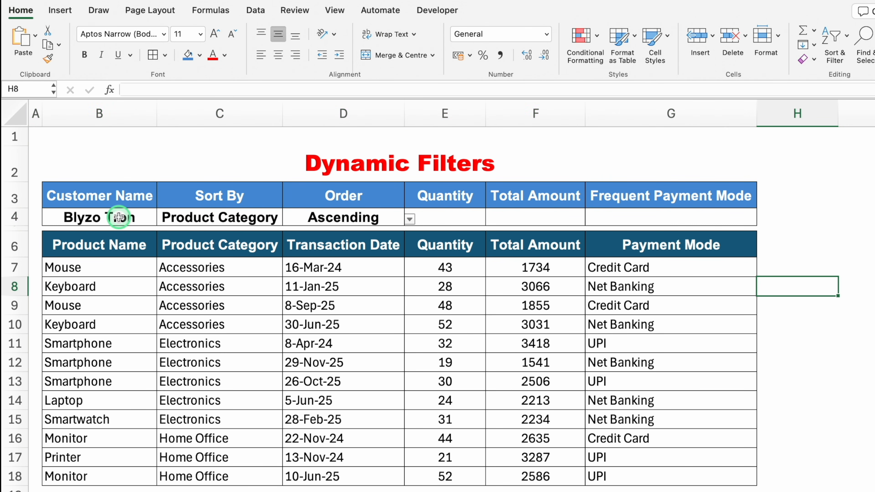
Step: Fill the Customer Name, Sort By and Order selection cells B4:D4 with light grey
{"action": "left_click_drag", "start_coordinate": [119, 217], "coordinate": [328, 221]}
{"action": "left_click", "coordinate": [200, 54]}
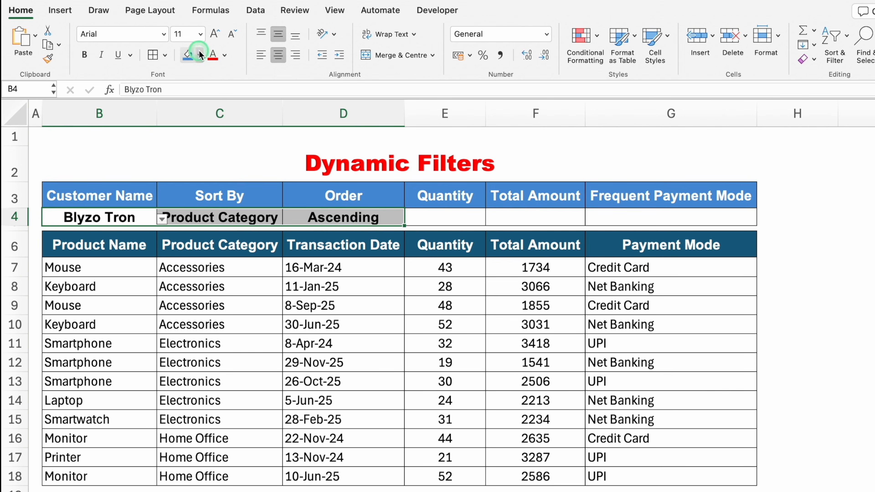
{"action": "left_click", "coordinate": [192, 149]}
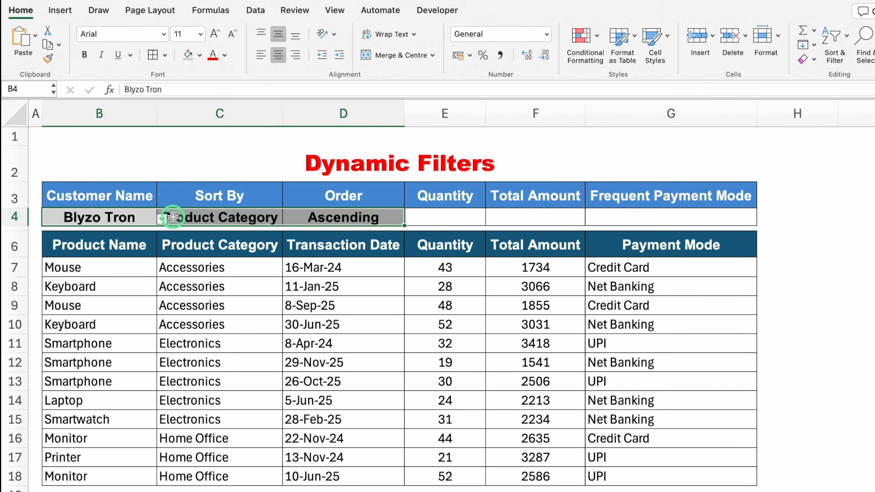
{"action": "left_click", "coordinate": [203, 217]}
{"action": "left_click", "coordinate": [333, 219]}
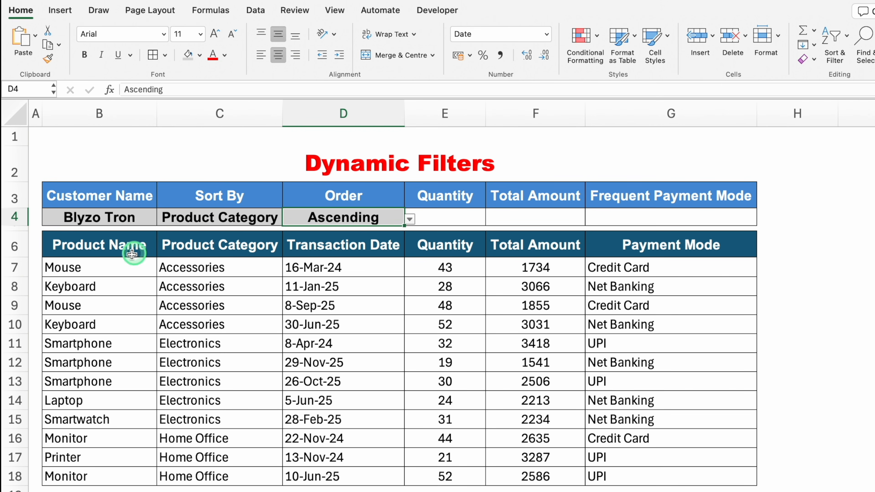
Step: Remove the fixed sort order argument 1 from the SORT formula in B7
{"action": "left_click", "coordinate": [114, 268]}
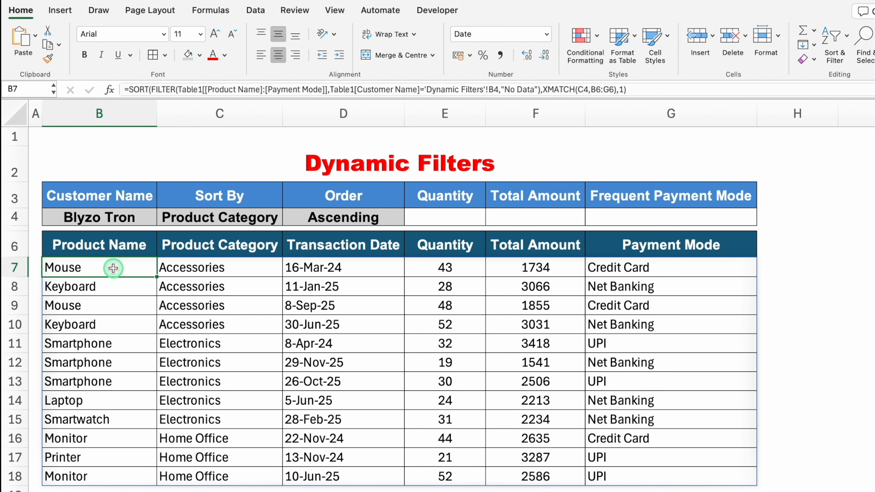
{"action": "left_click", "coordinate": [353, 214]}
{"action": "left_click", "coordinate": [411, 220]}
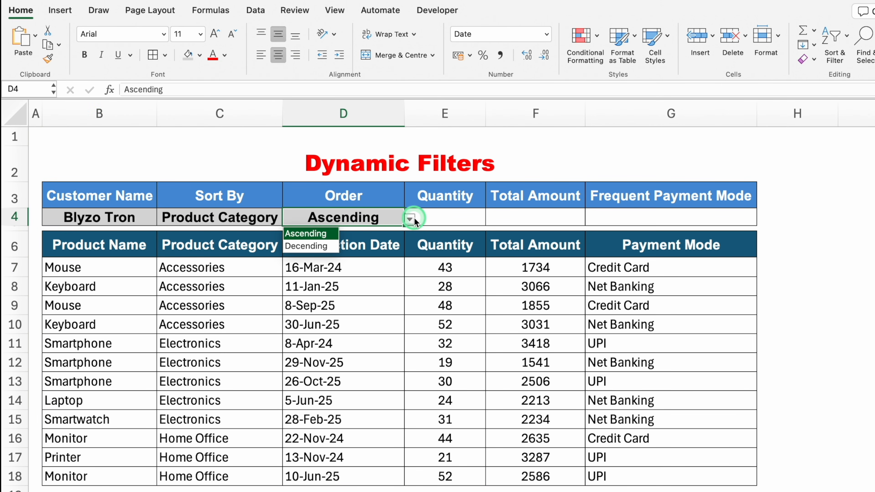
{"action": "left_click", "coordinate": [383, 217]}
{"action": "left_click", "coordinate": [115, 270]}
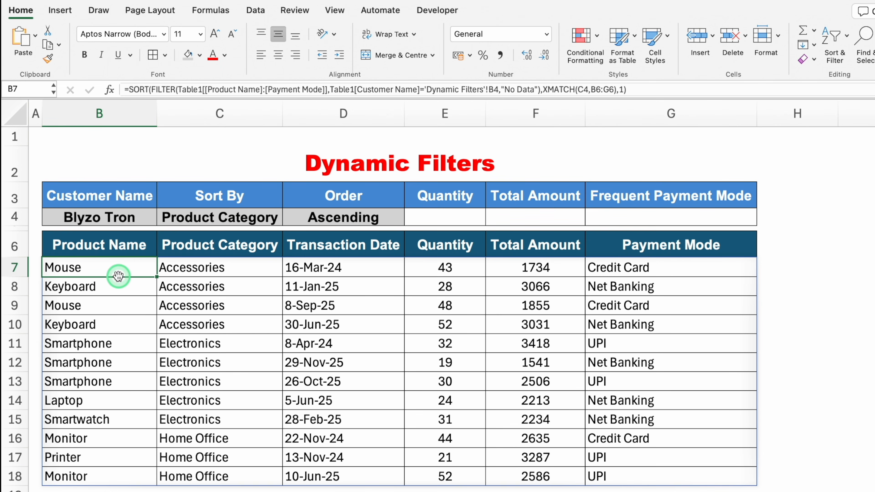
{"action": "double_click", "coordinate": [115, 270]}
{"action": "left_click", "coordinate": [803, 267]}
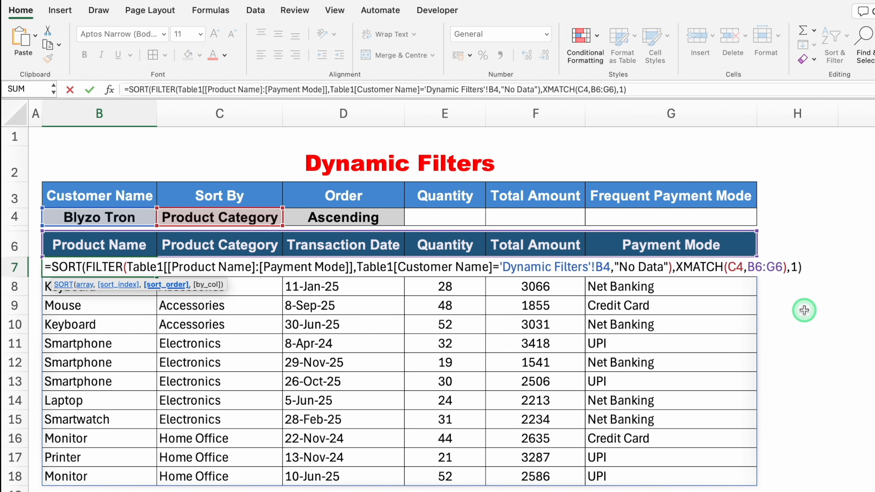
{"action": "key", "text": "BackSpace"}
{"action": "key", "text": "BackSpace"}
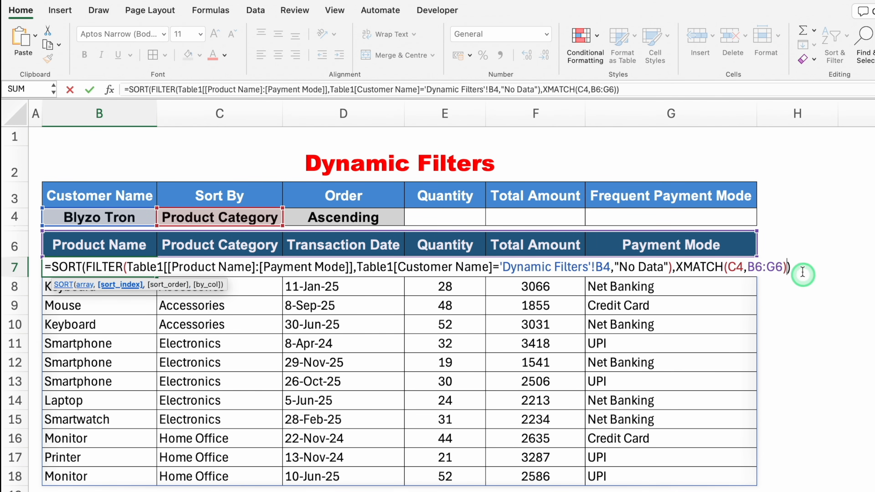
Step: Begin a SWITCH function on the Order cell D4 as the sort order argument of the B7 formula
{"action": "left_click", "coordinate": [802, 267]}
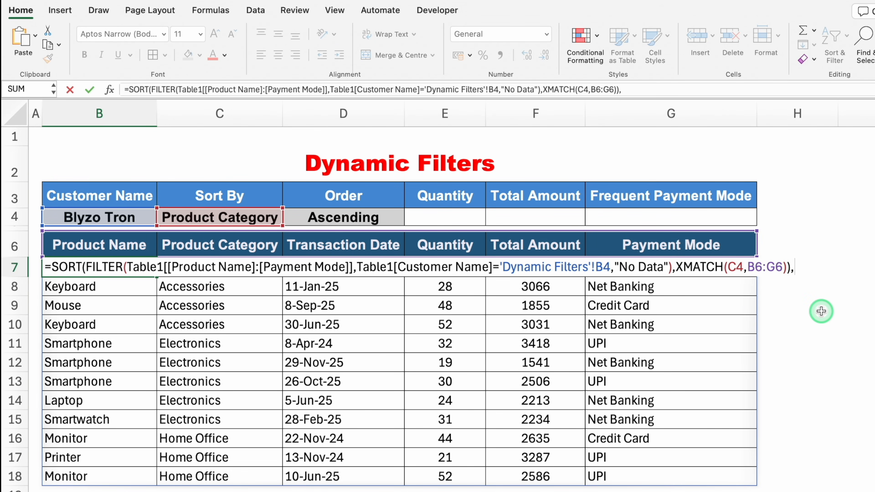
{"action": "type", "text": "W"}
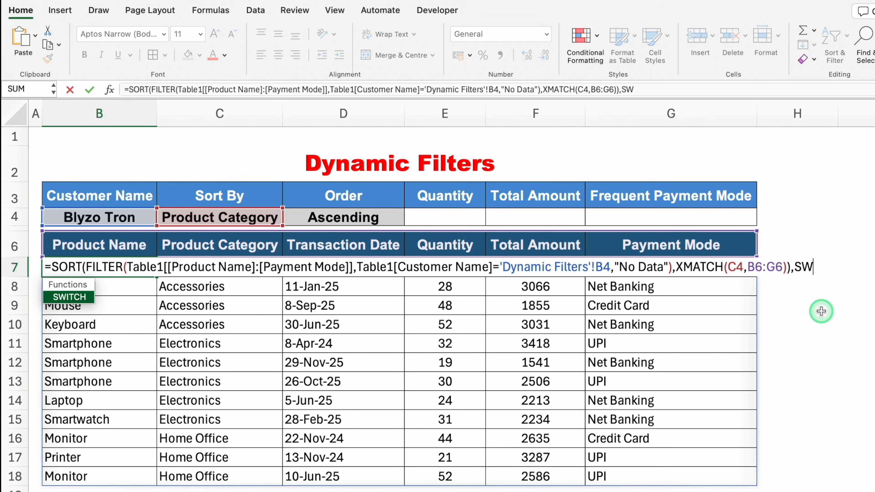
{"action": "double_click", "coordinate": [78, 297]}
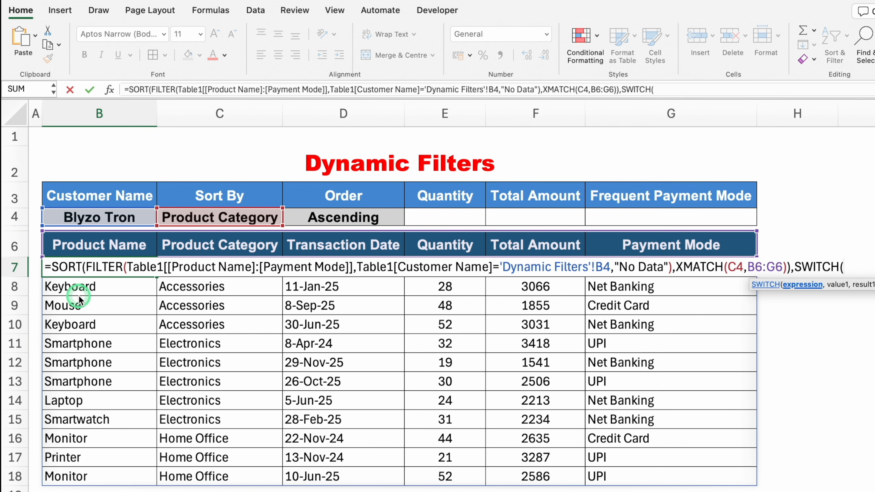
{"action": "left_click", "coordinate": [347, 215]}
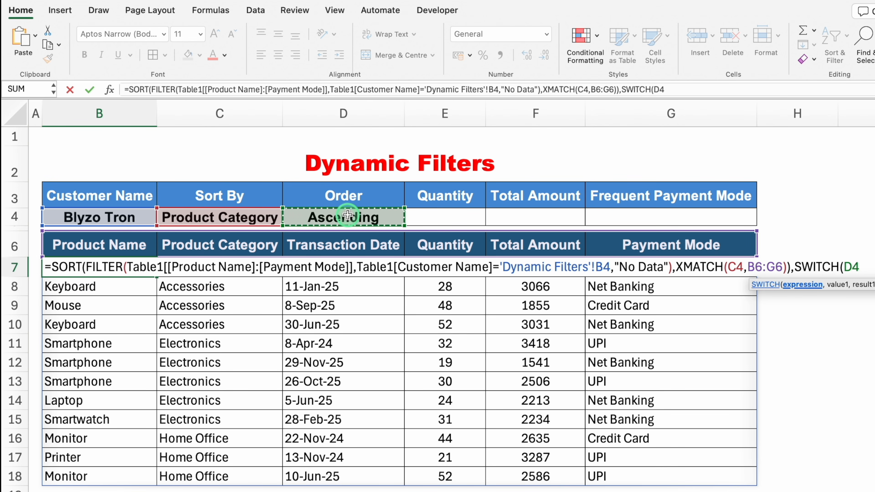
{"action": "type", "text": ","}
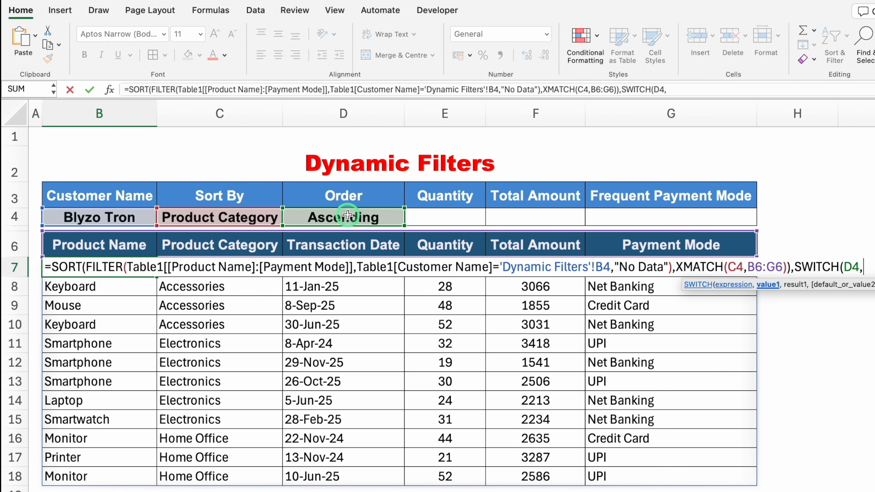
Step: Complete the SWITCH with "Ascending",1,"Descending",-1 and enter the finished SORT formula in B7
{"action": "type", "text": "\""}
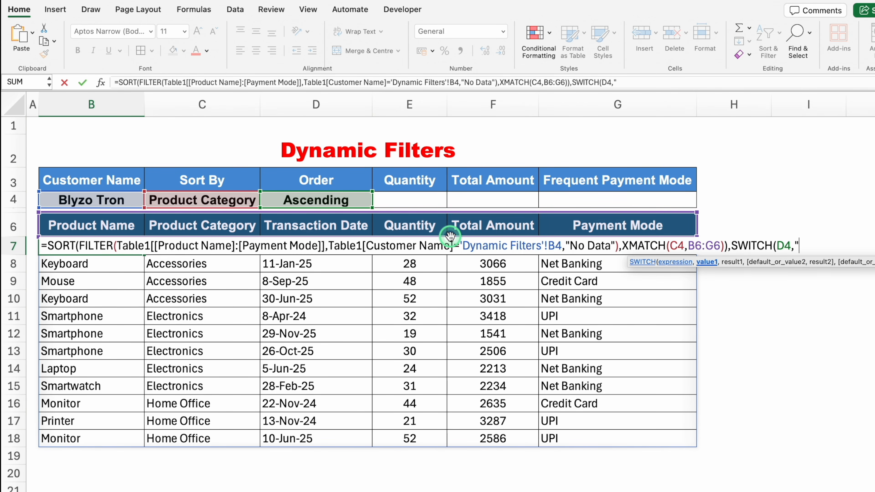
{"action": "type", "text": "Ascending"}
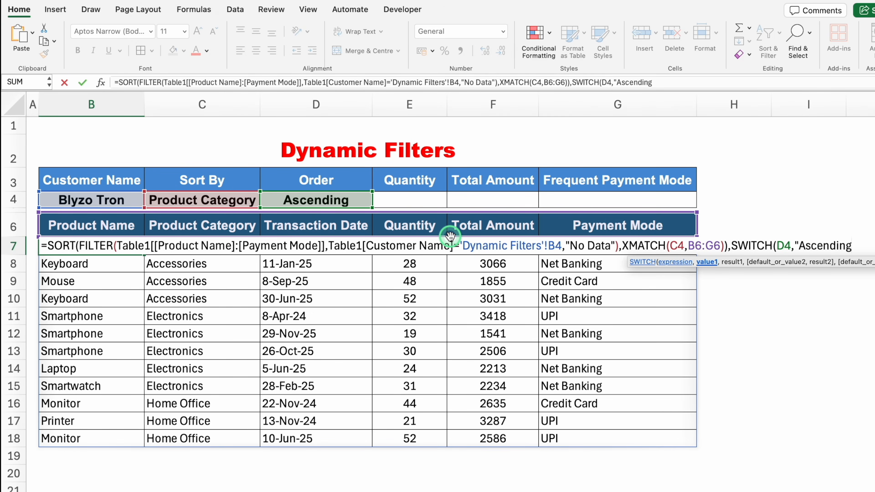
{"action": "type", "text": "\","}
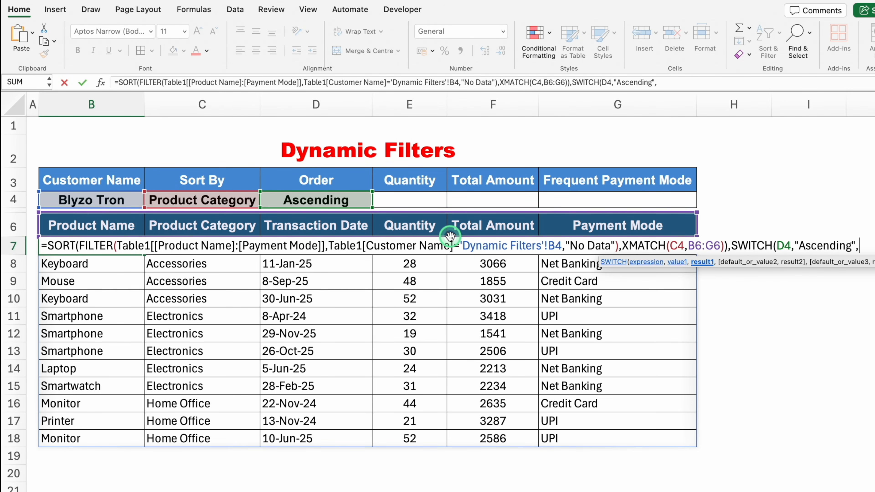
{"action": "type", "text": "1,"}
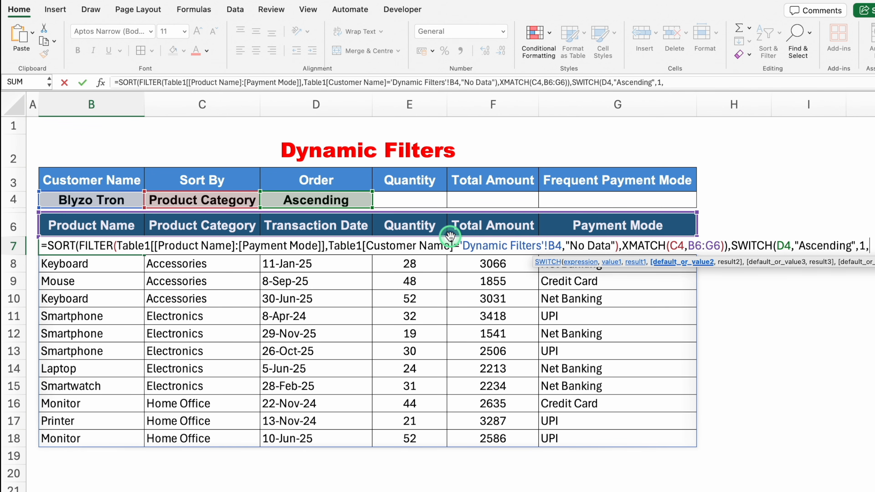
{"action": "type", "text": "\"Descending\",-1"}
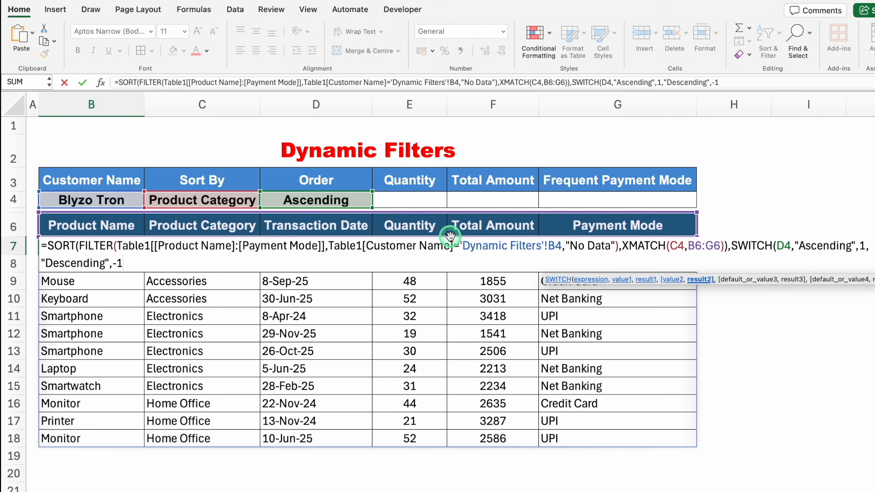
{"action": "type", "text": ")"}
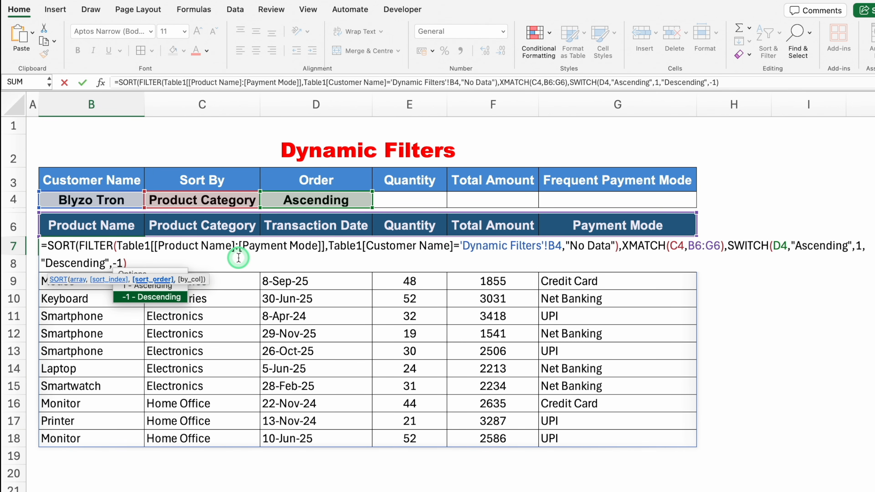
{"action": "type", "text": ")"}
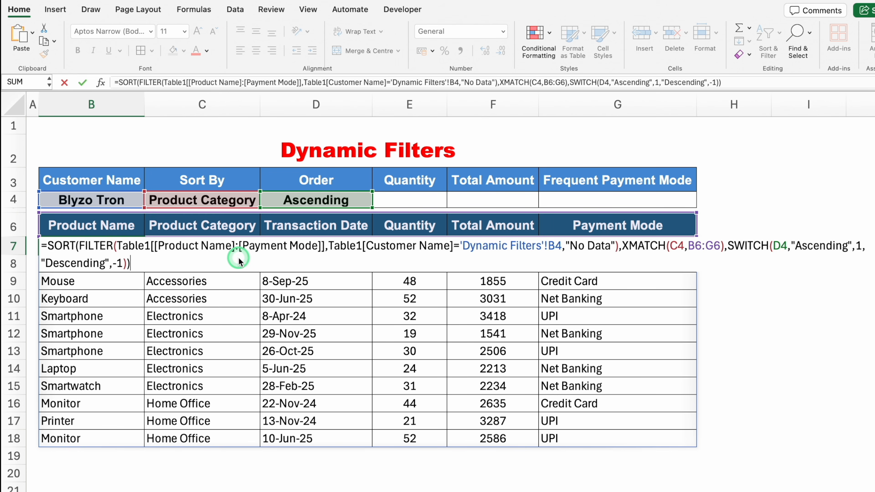
{"action": "key", "text": "Return"}
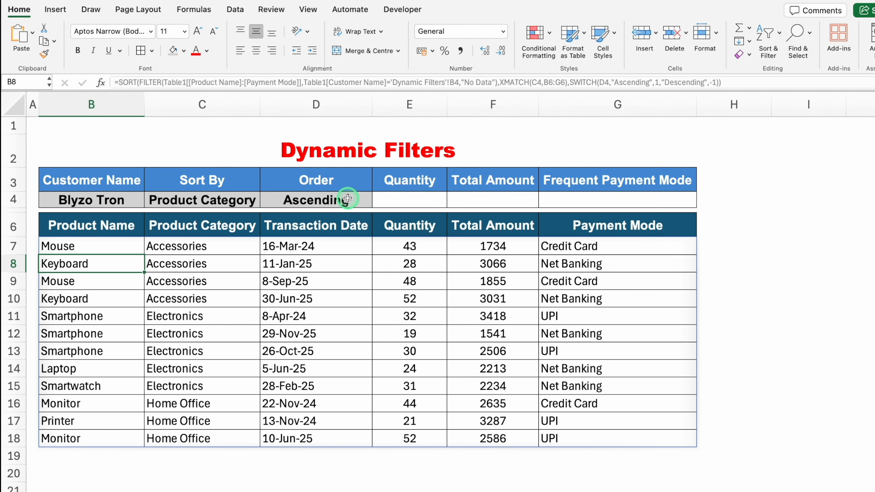
Step: Try the Decending option in the Order drop-down in D4
{"action": "left_click", "coordinate": [348, 199]}
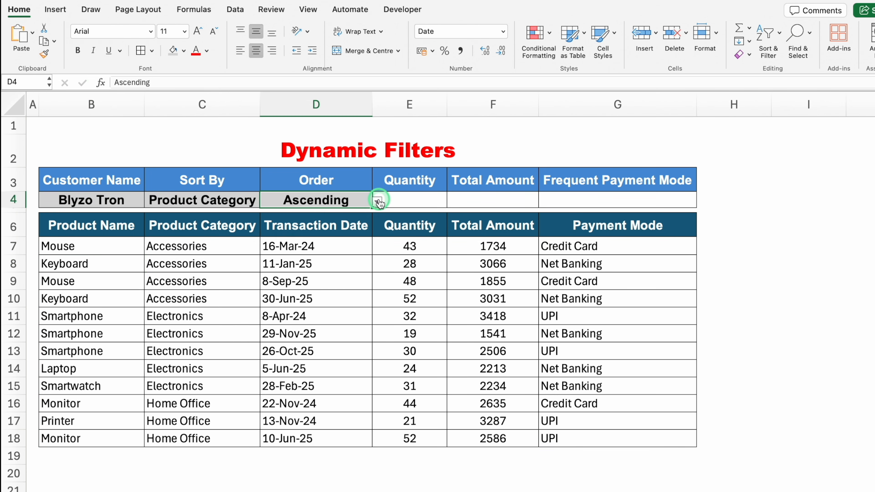
{"action": "left_click", "coordinate": [378, 200]}
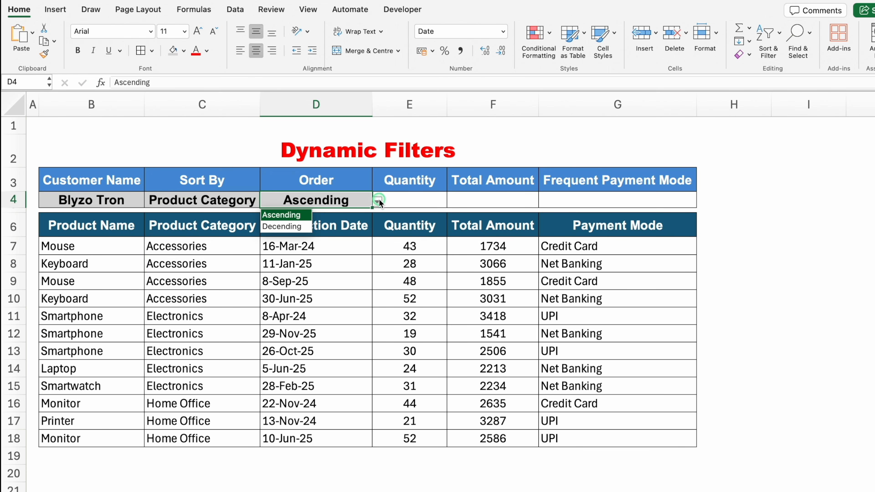
{"action": "left_click", "coordinate": [287, 226]}
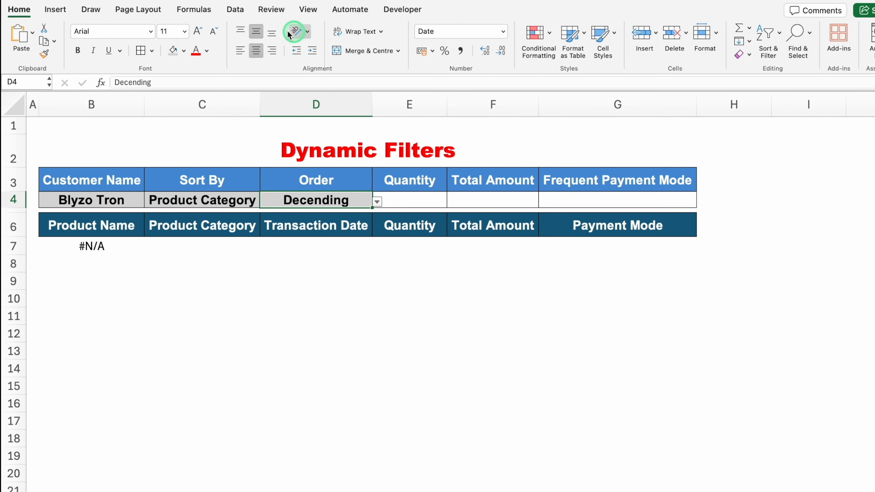
Step: Correct the spelling in the list validation source of D4 to Ascending,Descending
{"action": "left_click", "coordinate": [235, 9]}
{"action": "left_click", "coordinate": [505, 33]}
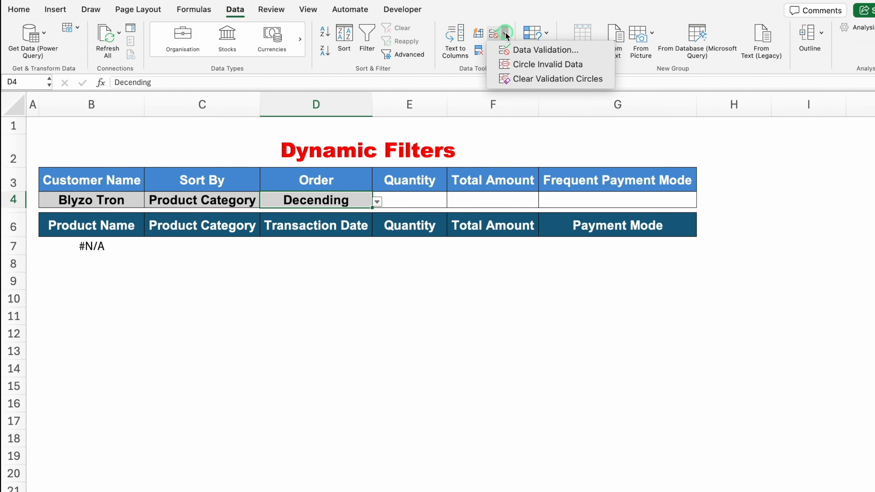
{"action": "left_click", "coordinate": [534, 50]}
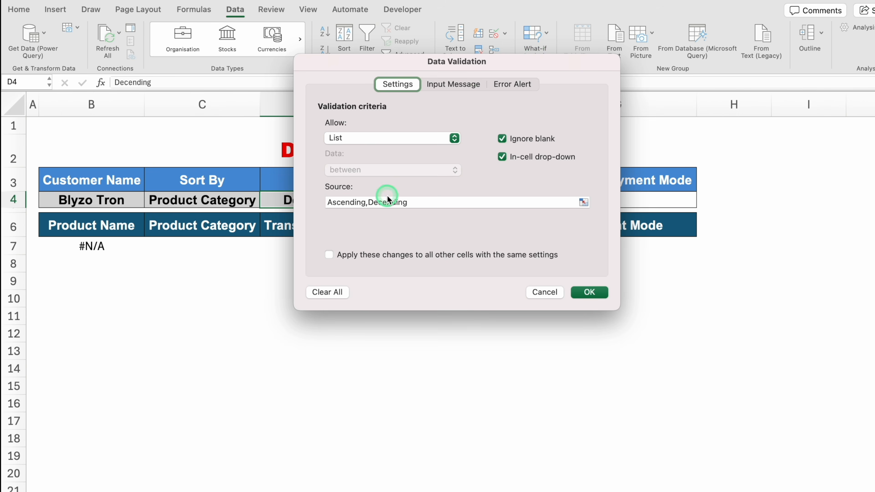
{"action": "left_click", "coordinate": [379, 203]}
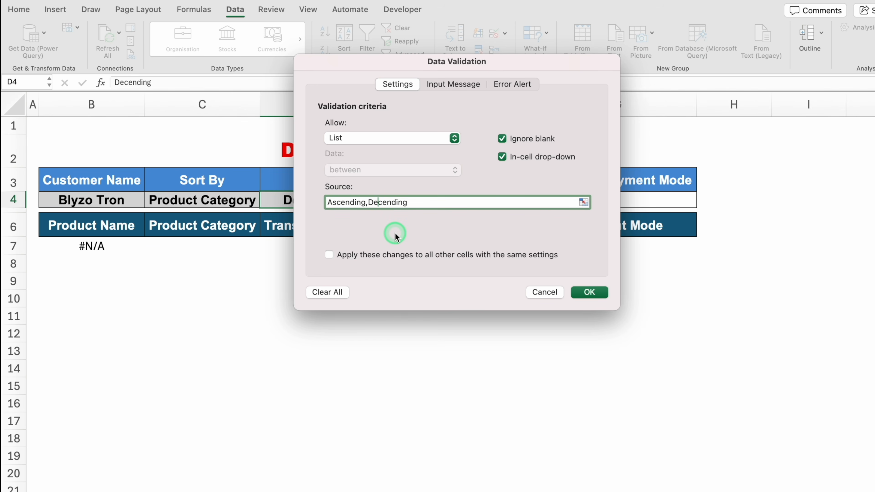
{"action": "type", "text": "s"}
{"action": "left_click", "coordinate": [591, 293]}
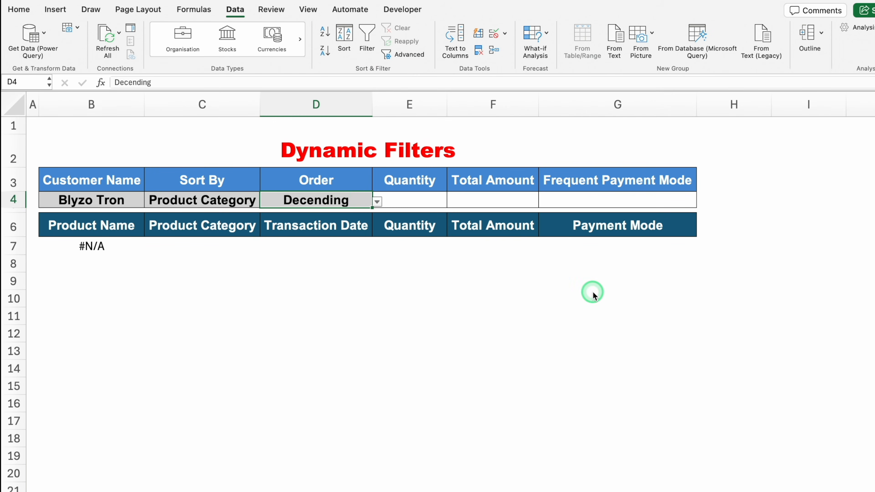
Step: Test the corrected Order drop-down in D4 with Ascending and set it to Descending
{"action": "left_click", "coordinate": [342, 198]}
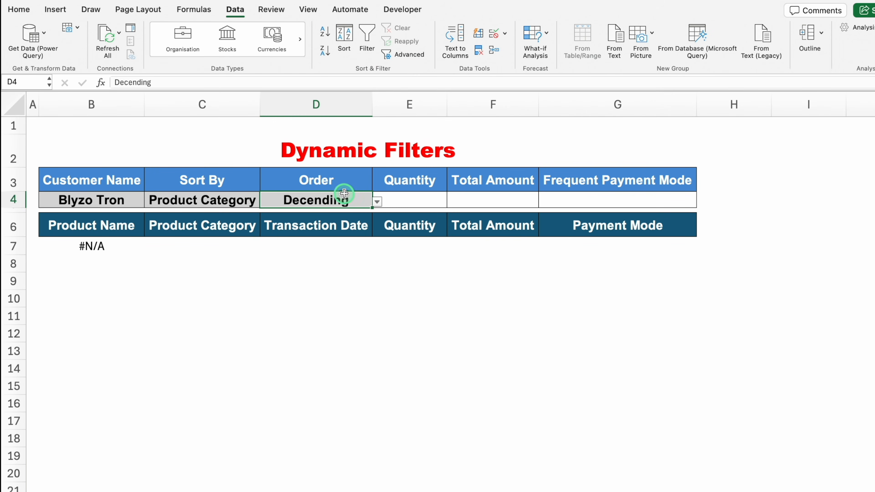
{"action": "left_click", "coordinate": [378, 202]}
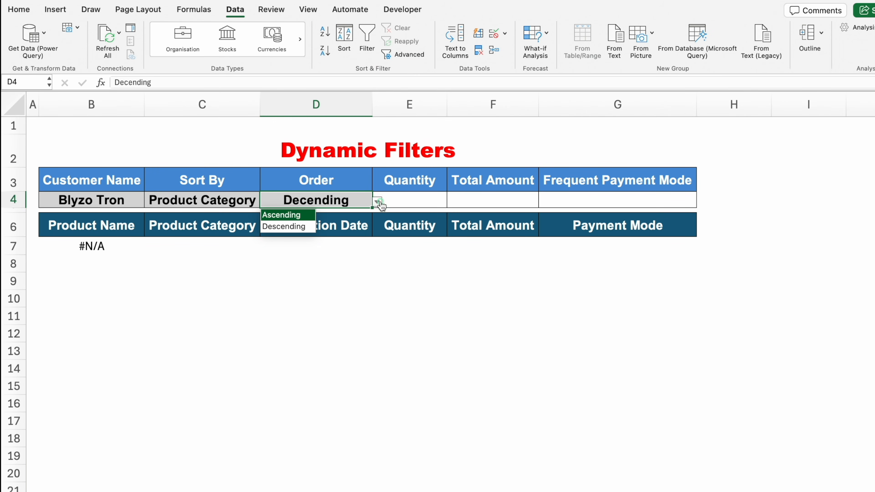
{"action": "left_click", "coordinate": [289, 216]}
{"action": "left_click", "coordinate": [378, 202]}
{"action": "left_click", "coordinate": [301, 227]}
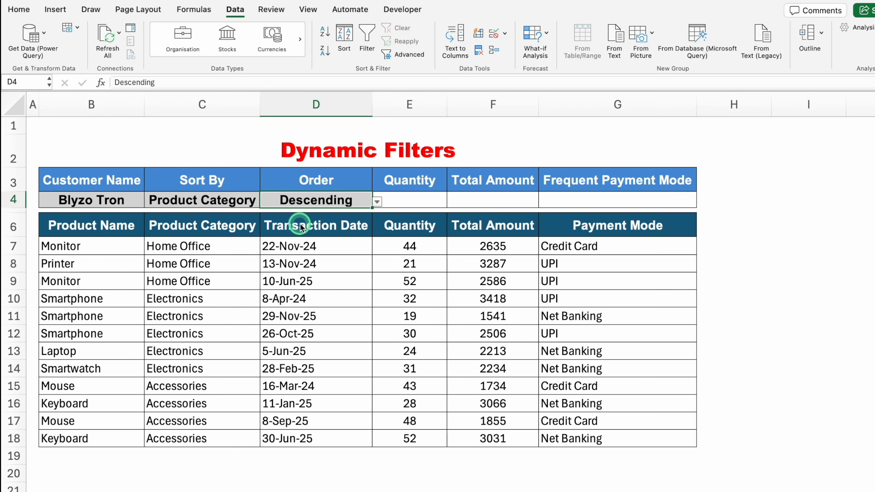
Step: Enter =SUM(CHOOSECOLS(B7#,4)) in the Quantity summary cell E4
{"action": "left_click", "coordinate": [418, 198]}
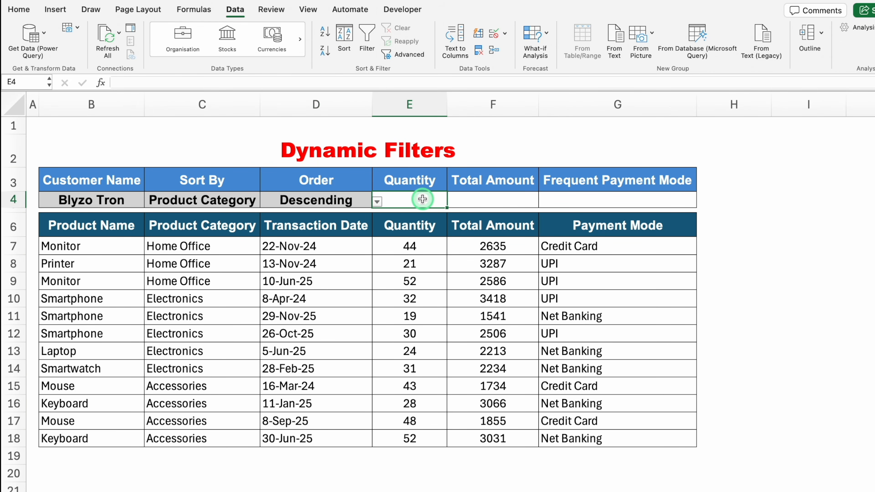
{"action": "left_click", "coordinate": [479, 196]}
{"action": "left_click", "coordinate": [565, 201]}
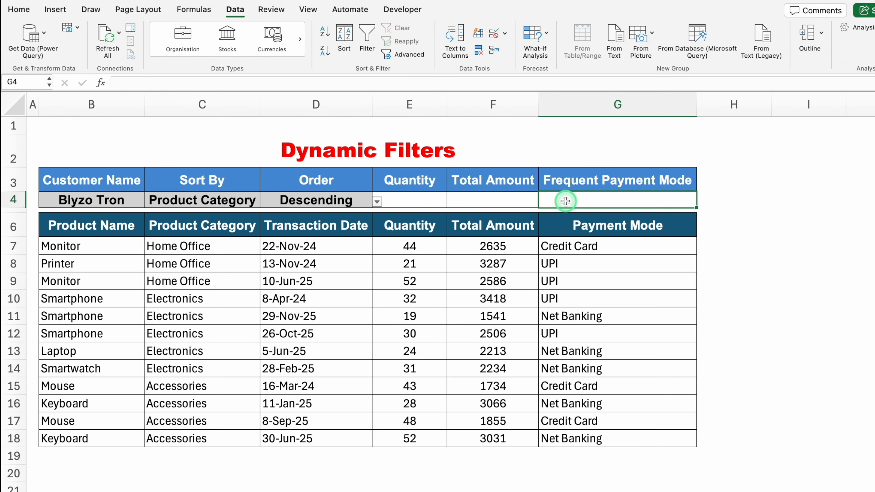
{"action": "left_click", "coordinate": [417, 194]}
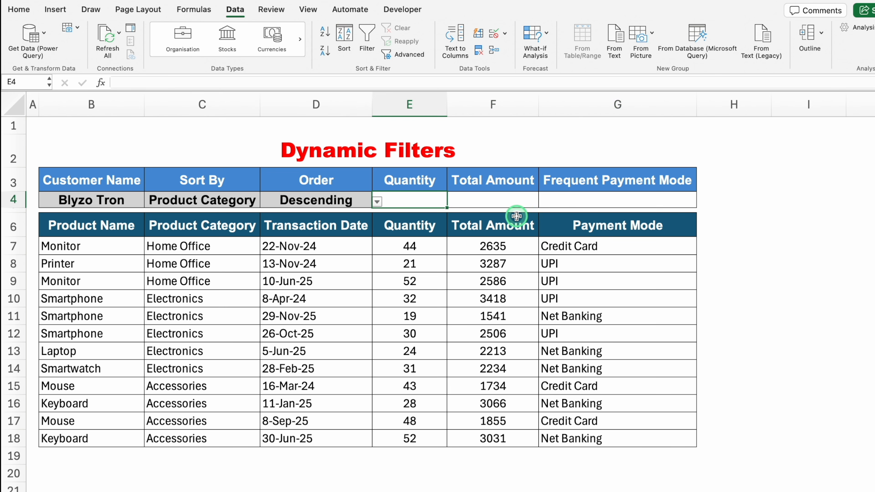
{"action": "type", "text": "=SUM("}
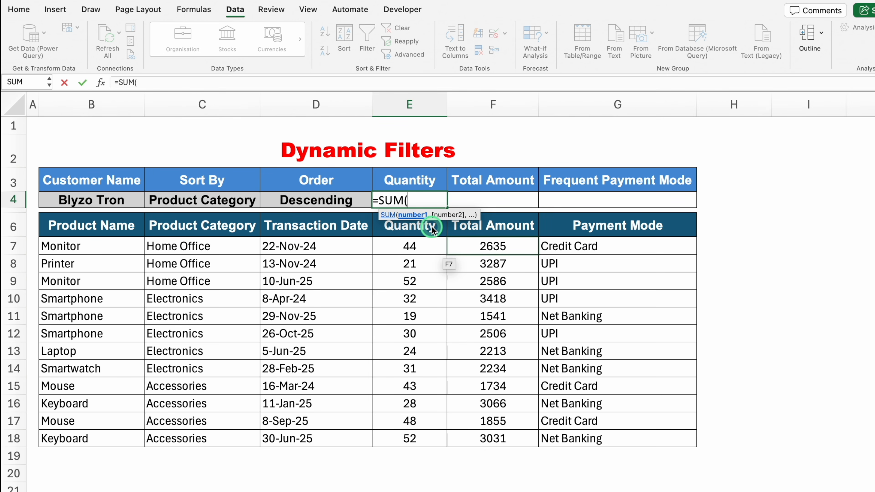
{"action": "type", "text": "CHO"}
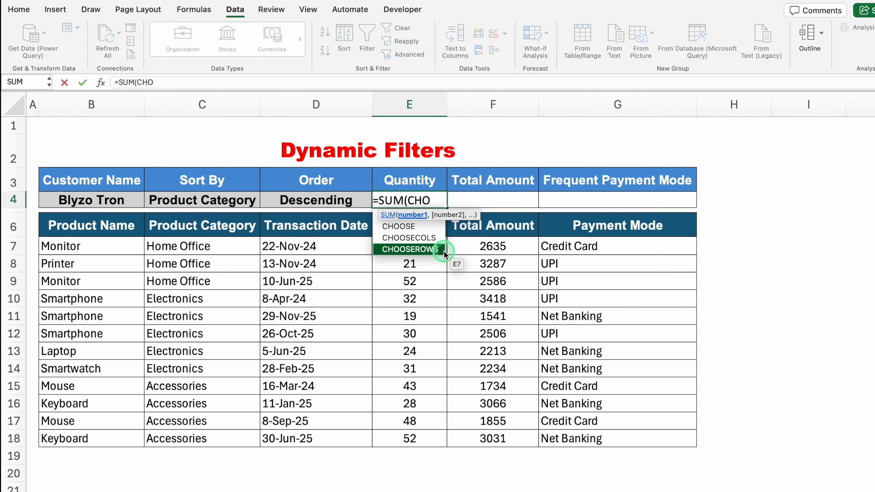
{"action": "double_click", "coordinate": [439, 239]}
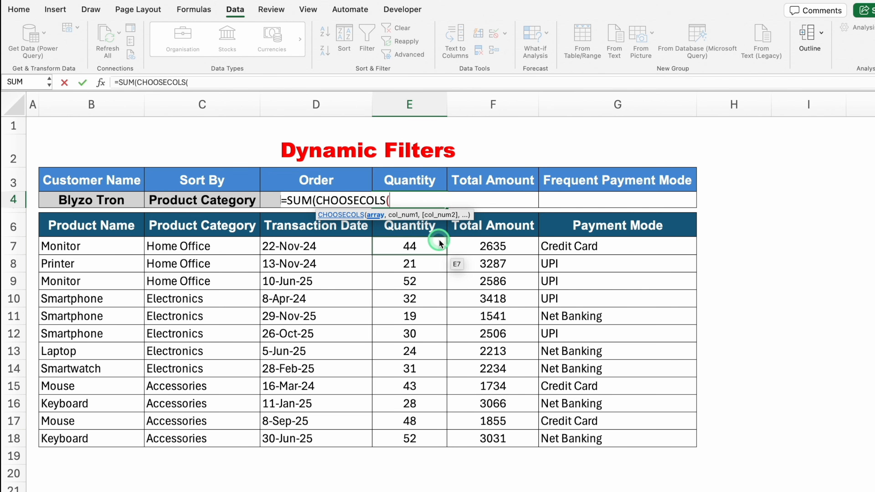
{"action": "left_click", "coordinate": [130, 245]}
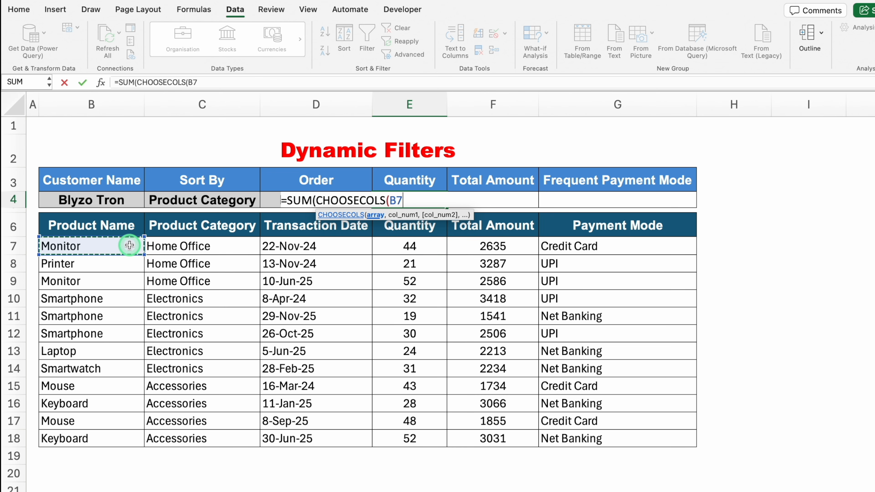
{"action": "type", "text": "#"}
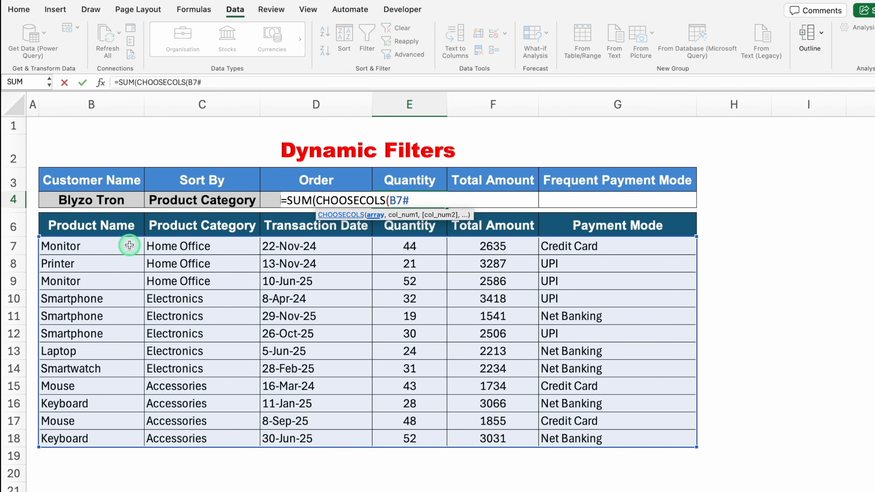
{"action": "type", "text": ","}
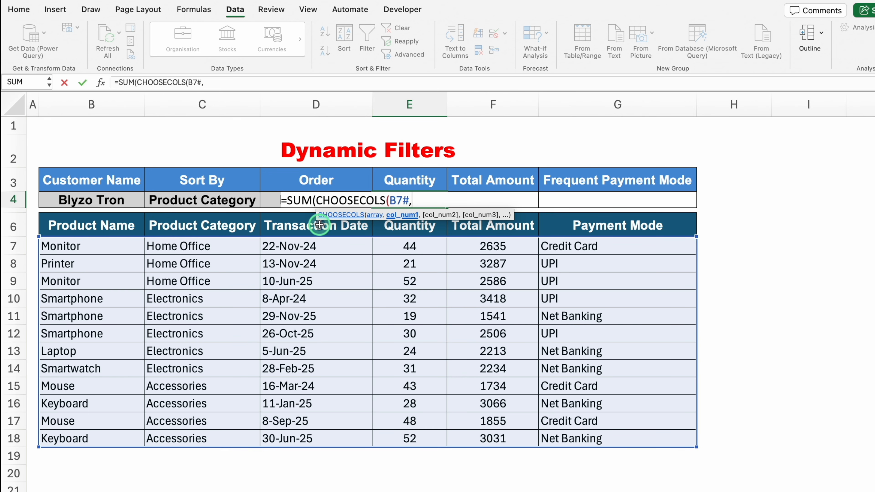
{"action": "type", "text": "4)"}
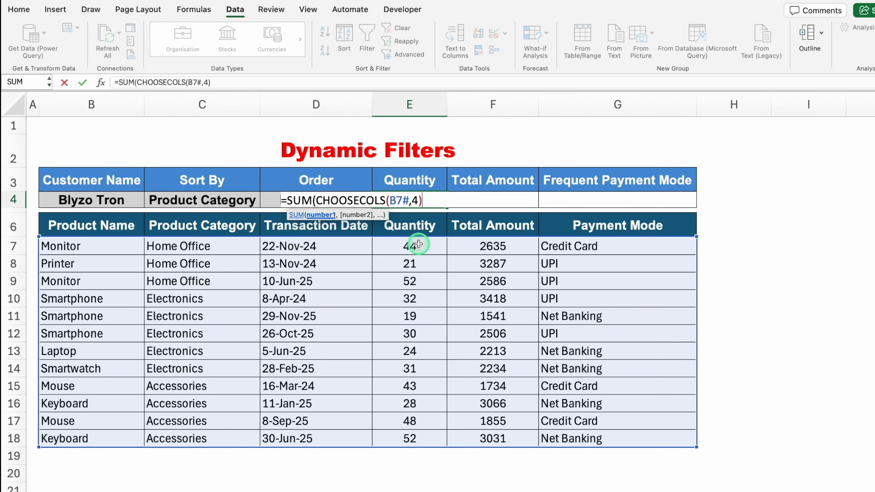
{"action": "type", "text": ")"}
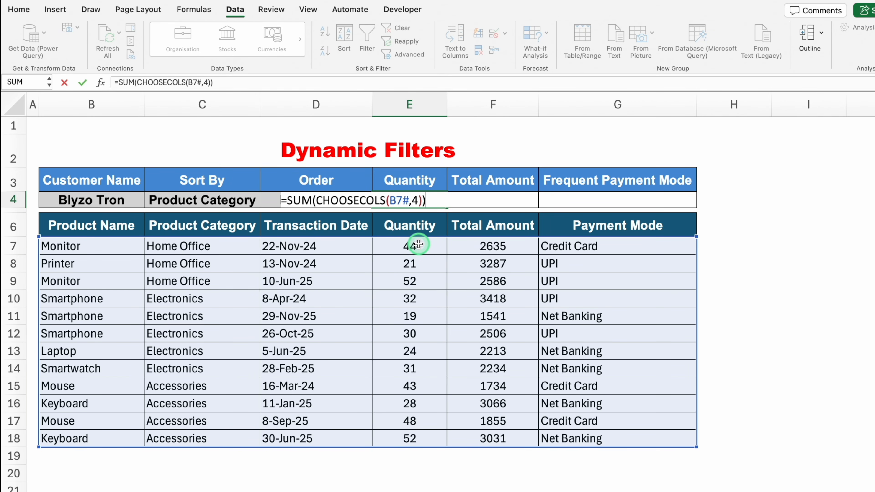
{"action": "key", "text": "Return"}
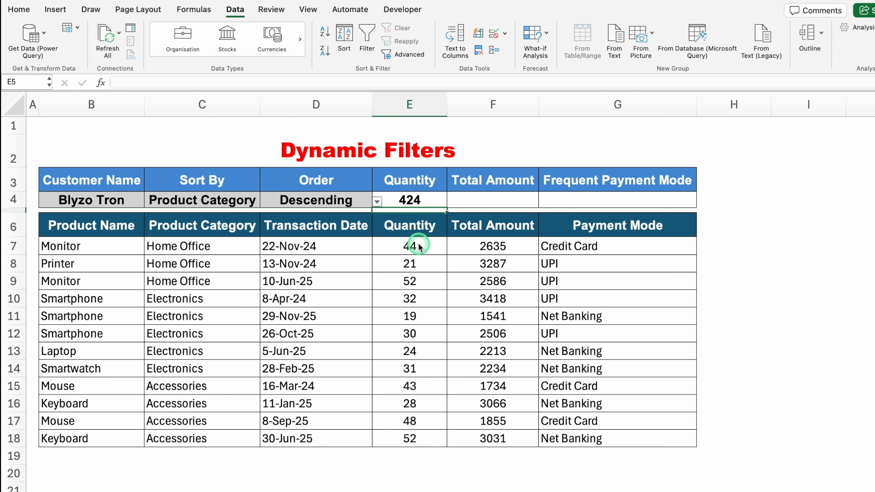
Step: Test the Quantity formula by choosing a different customer in the Customer Name drop-down in B4
{"action": "left_click", "coordinate": [420, 200]}
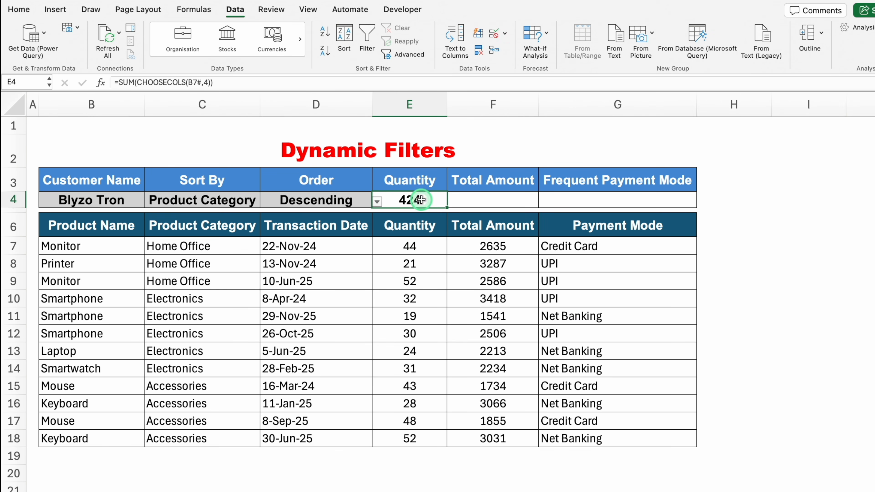
{"action": "left_click", "coordinate": [105, 201]}
{"action": "left_click", "coordinate": [148, 201]}
{"action": "left_click", "coordinate": [52, 307]}
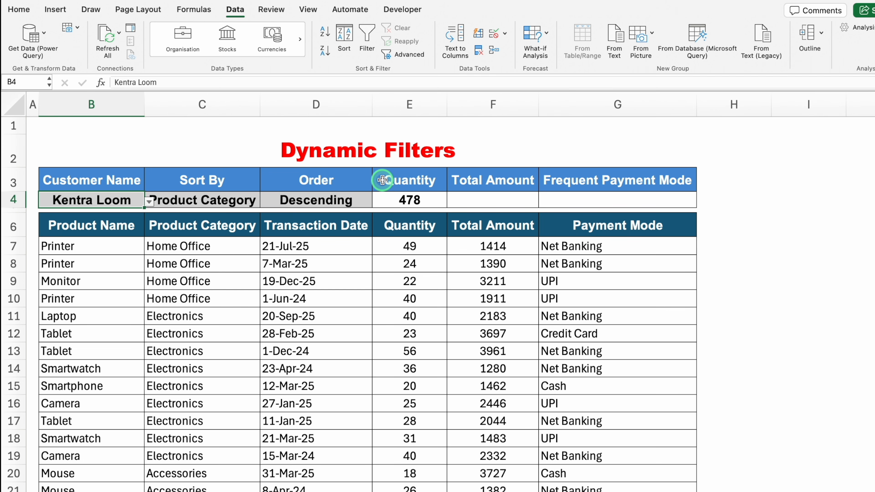
Step: Copy the formula text from Quantity cell E4 into the Total Amount cell F4
{"action": "left_click", "coordinate": [474, 201]}
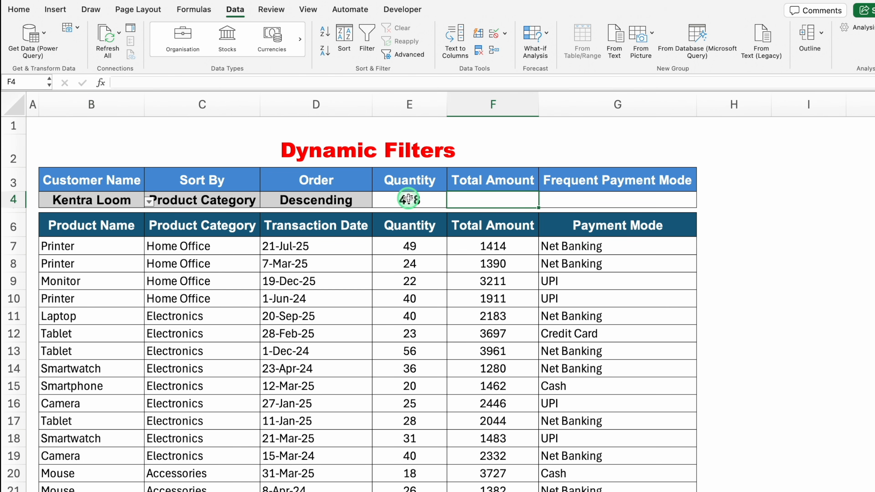
{"action": "left_click", "coordinate": [429, 200]}
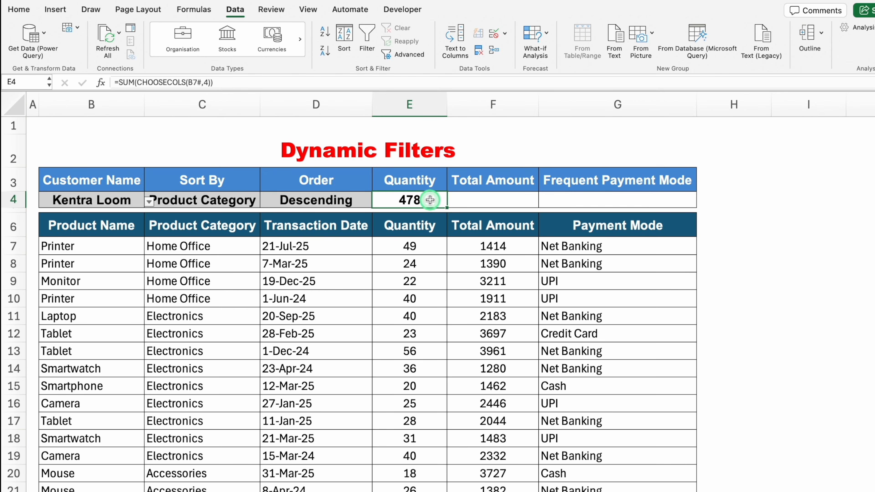
{"action": "double_click", "coordinate": [431, 200]}
{"action": "left_click_drag", "start_coordinate": [430, 200], "coordinate": [279, 200]}
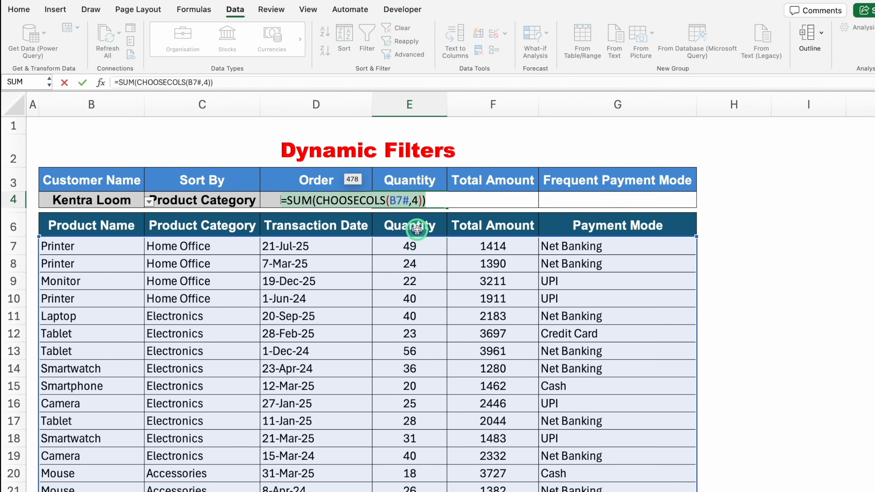
{"action": "key", "text": "Return"}
{"action": "left_click", "coordinate": [493, 199]}
{"action": "double_click", "coordinate": [503, 199]}
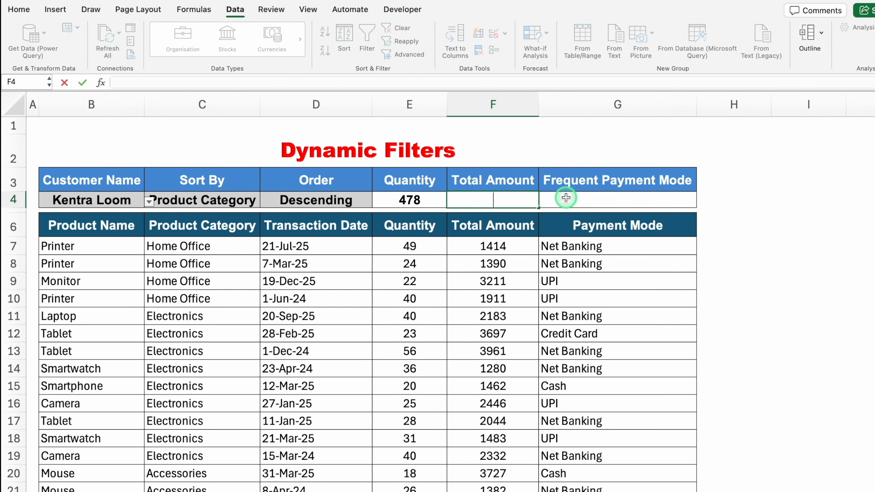
{"action": "key", "text": "super+v"}
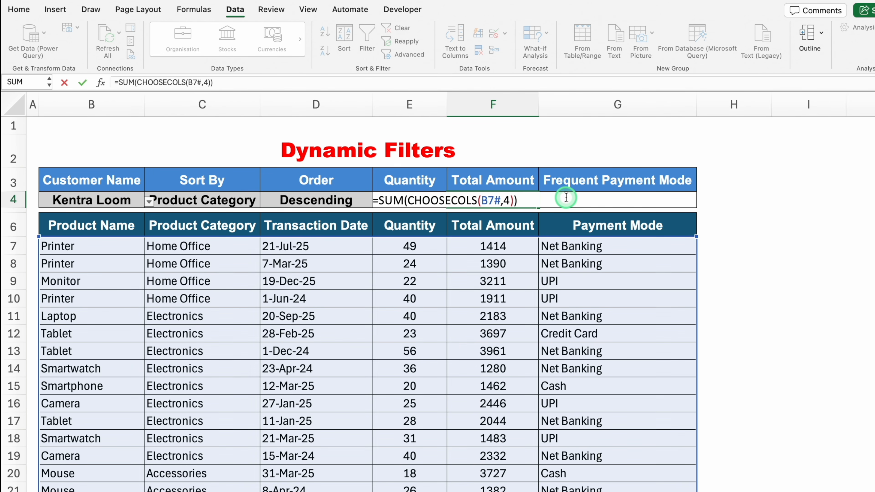
Step: Change the CHOOSECOLS column number in the F4 formula to 5 and enter it
{"action": "left_click", "coordinate": [508, 201]}
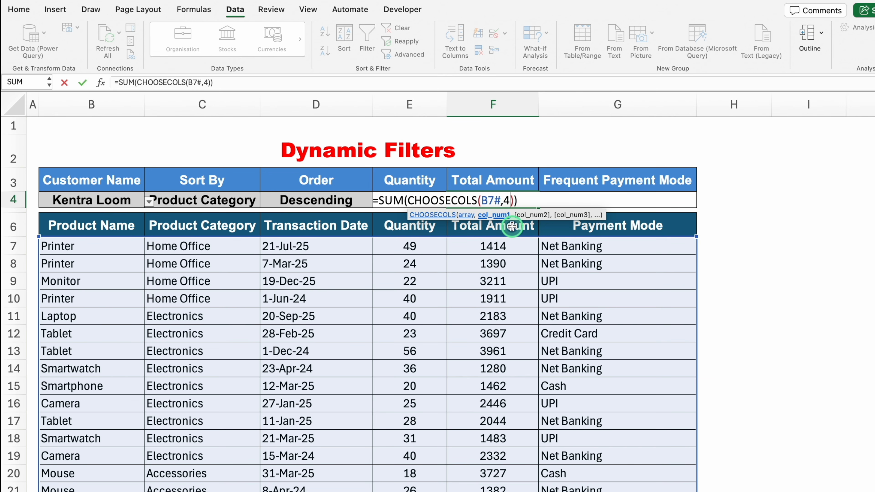
{"action": "key", "text": "BackSpace"}
{"action": "type", "text": "5"}
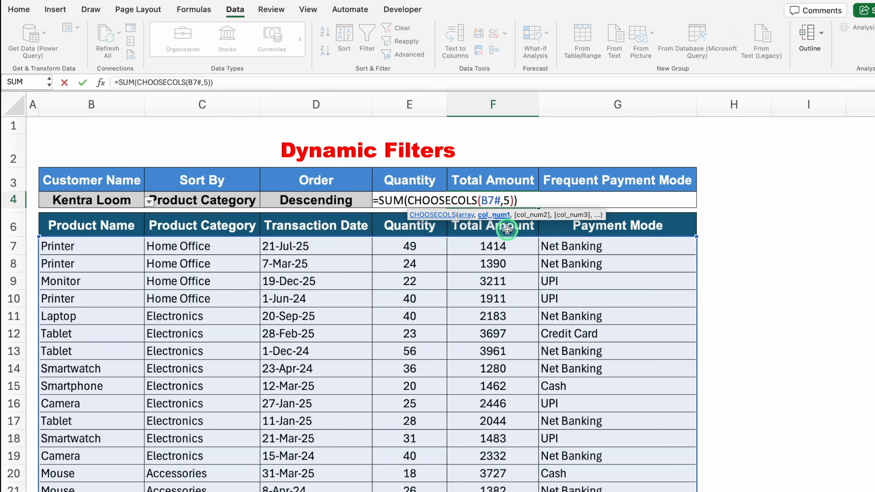
{"action": "key", "text": "Return"}
{"action": "left_click", "coordinate": [513, 196]}
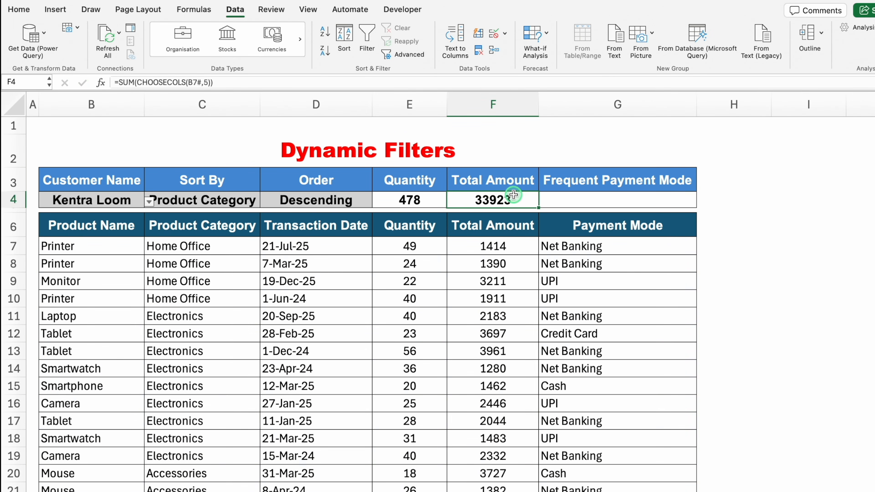
Step: Start the Frequent Payment Mode formula in G4 with =INDEX(CHOOSECOLS(B7#,6), as its array argument
{"action": "left_click", "coordinate": [586, 198]}
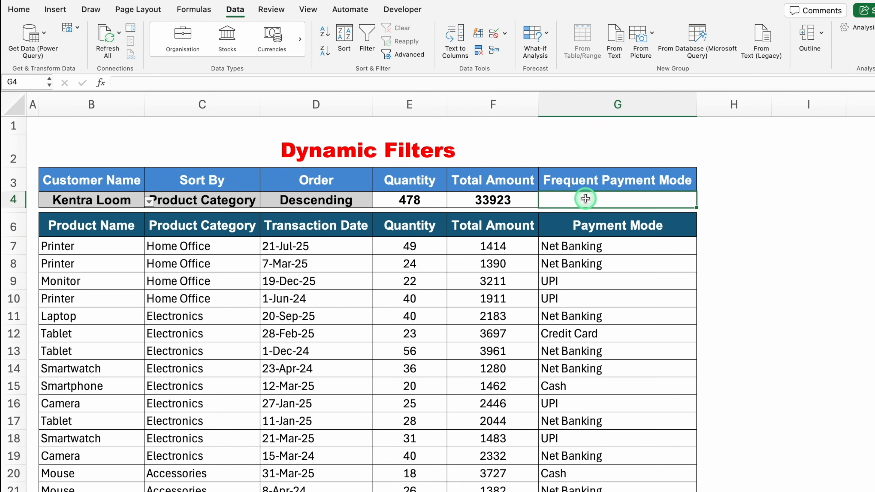
{"action": "type", "text": "="}
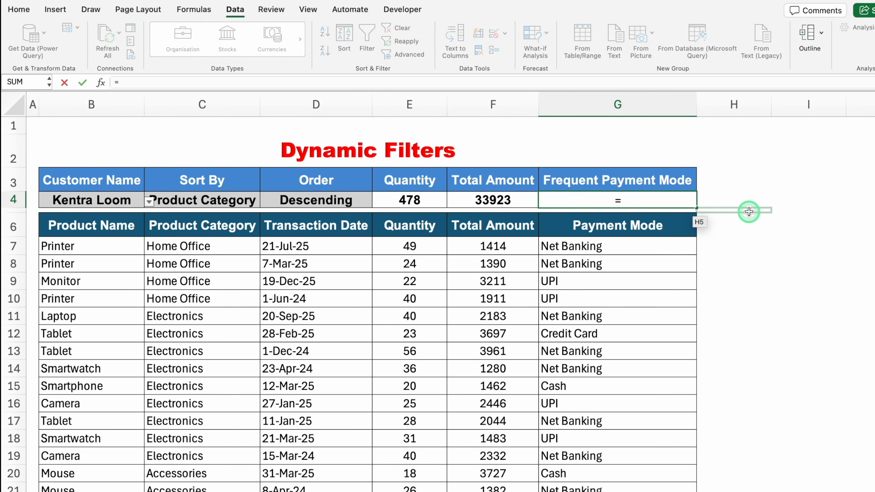
{"action": "type", "text": "IND"}
{"action": "double_click", "coordinate": [604, 227]}
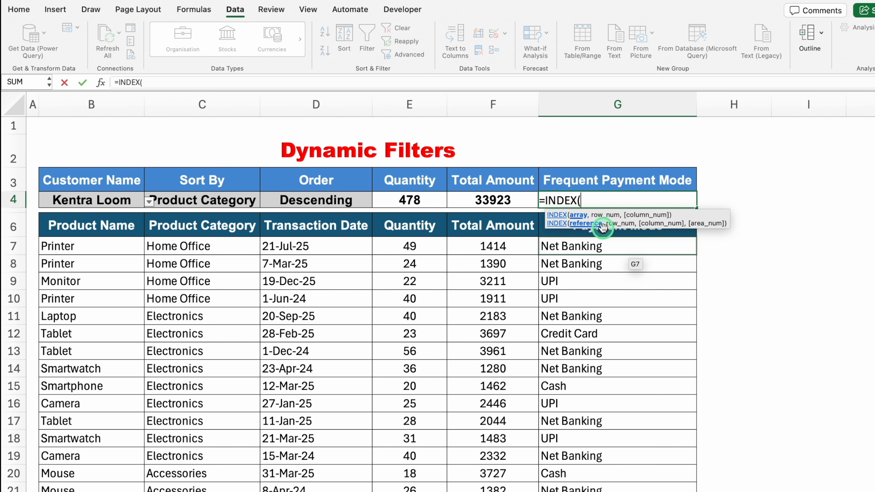
{"action": "type", "text": "C"}
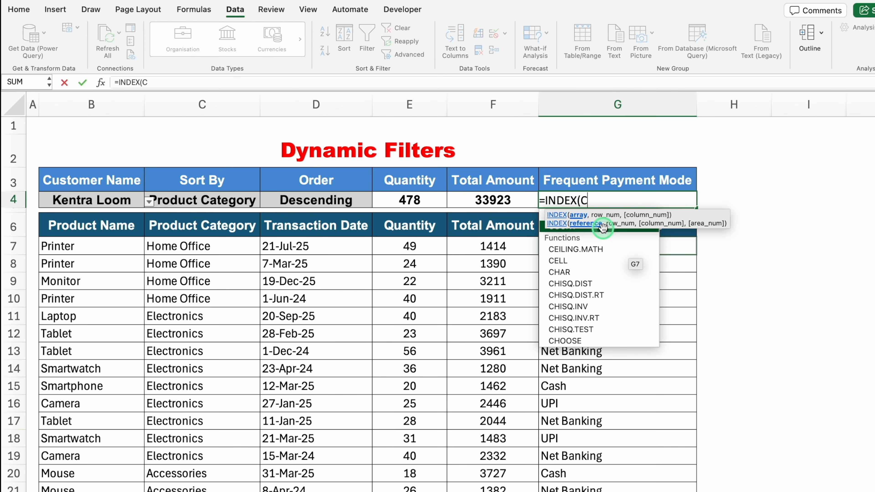
{"action": "type", "text": "HO"}
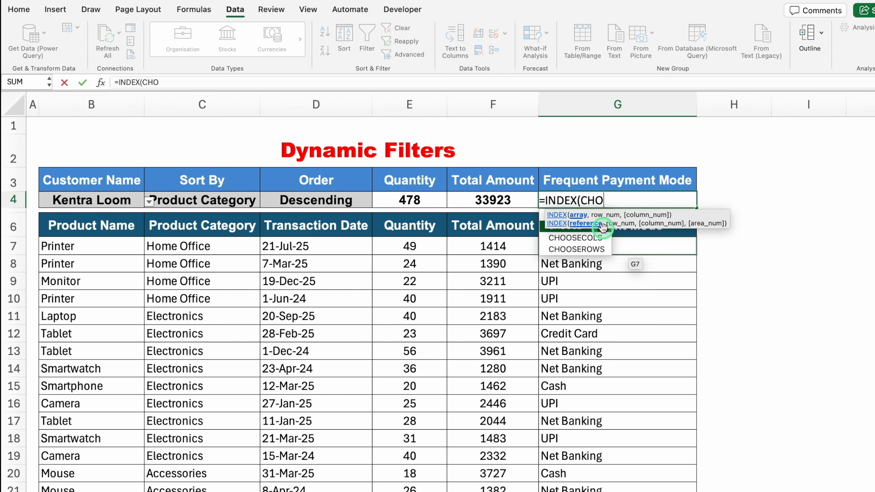
{"action": "double_click", "coordinate": [601, 237]}
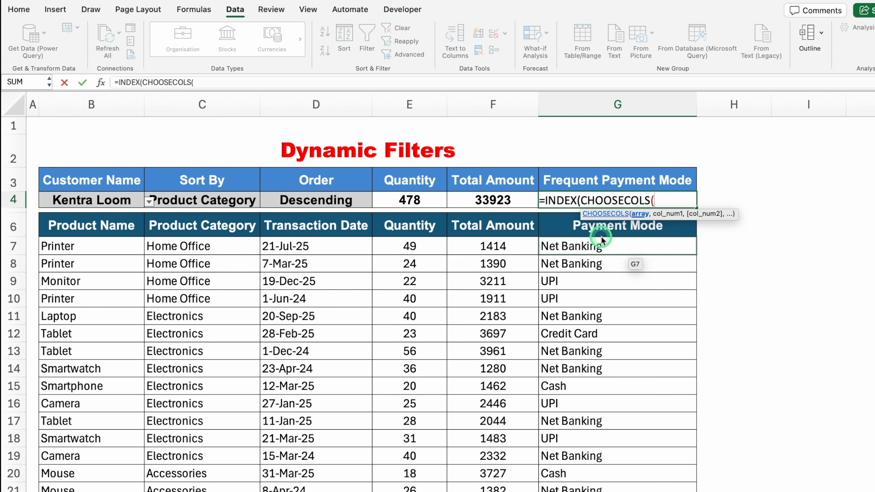
{"action": "left_click", "coordinate": [92, 245]}
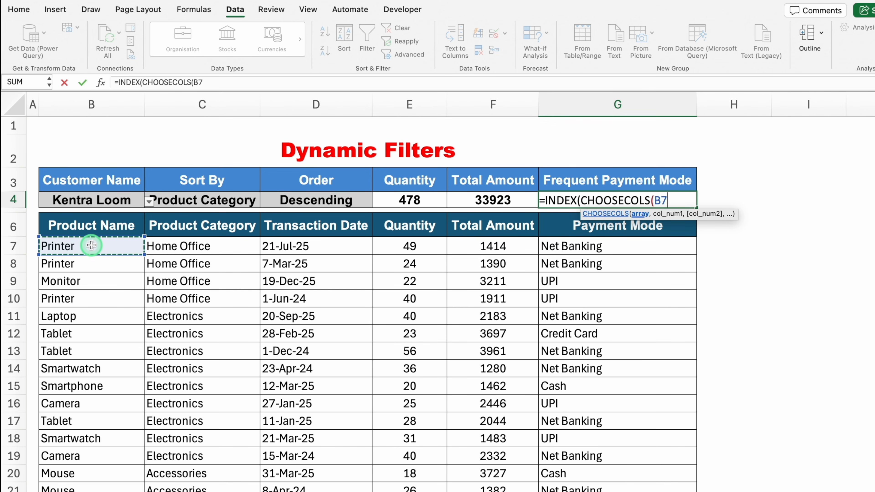
{"action": "type", "text": "#"}
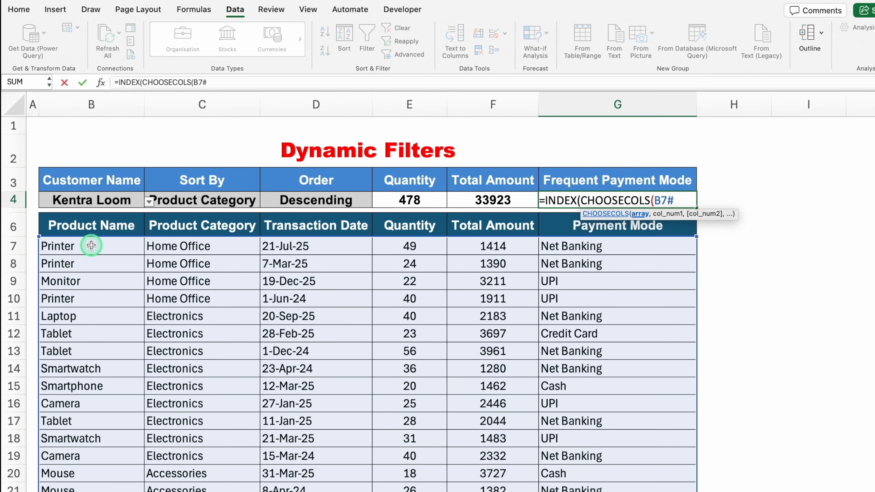
{"action": "type", "text": ","}
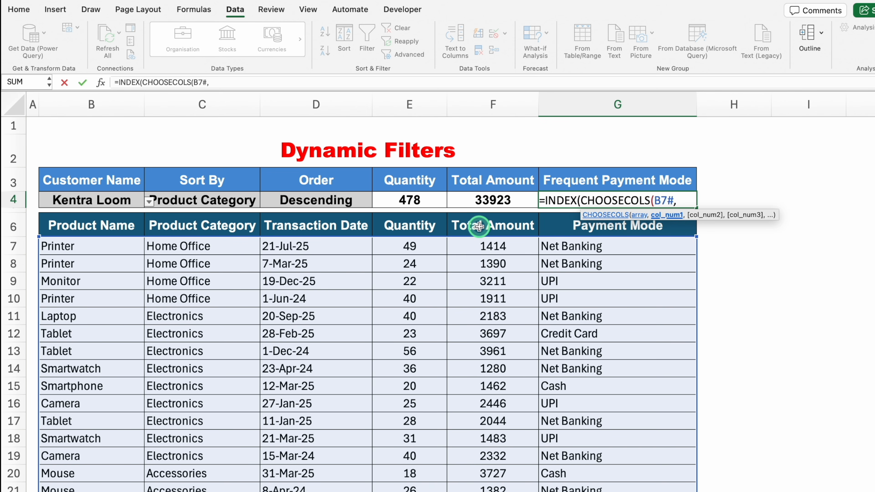
{"action": "type", "text": "6"}
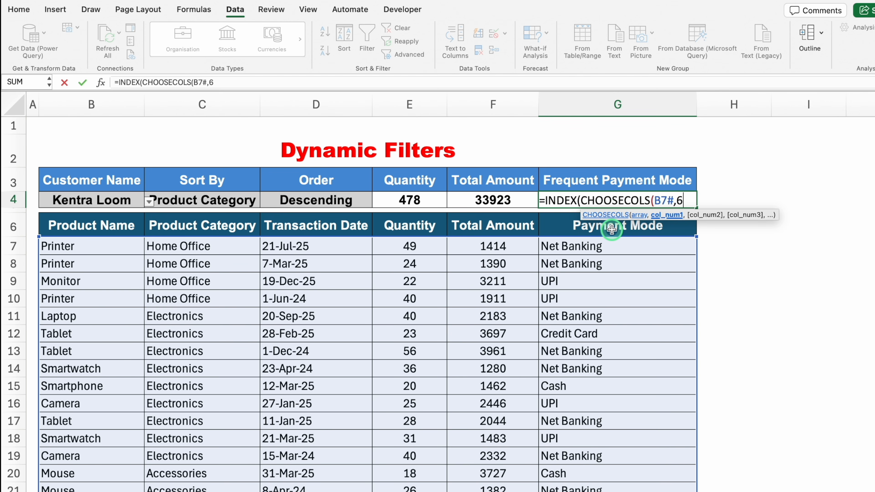
{"action": "type", "text": "),"}
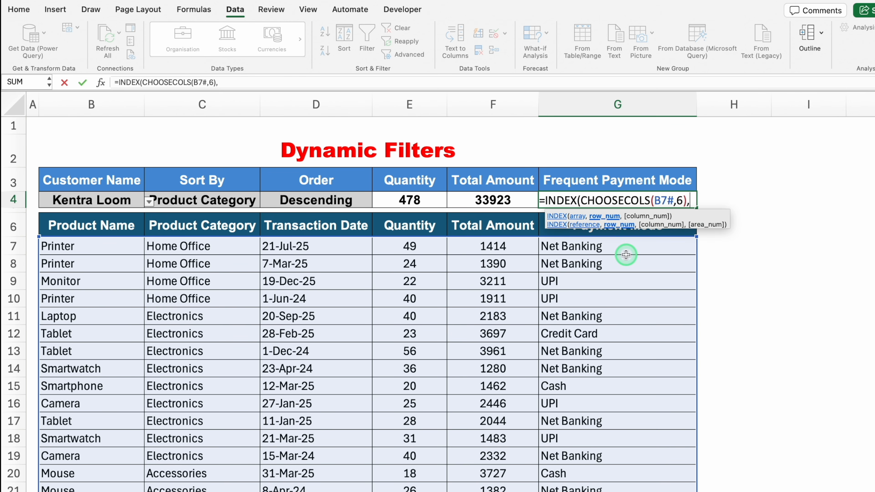
Step: Nest MODE.MULT(MATCH( as the row number argument of the INDEX formula in G4
{"action": "type", "text": "M"}
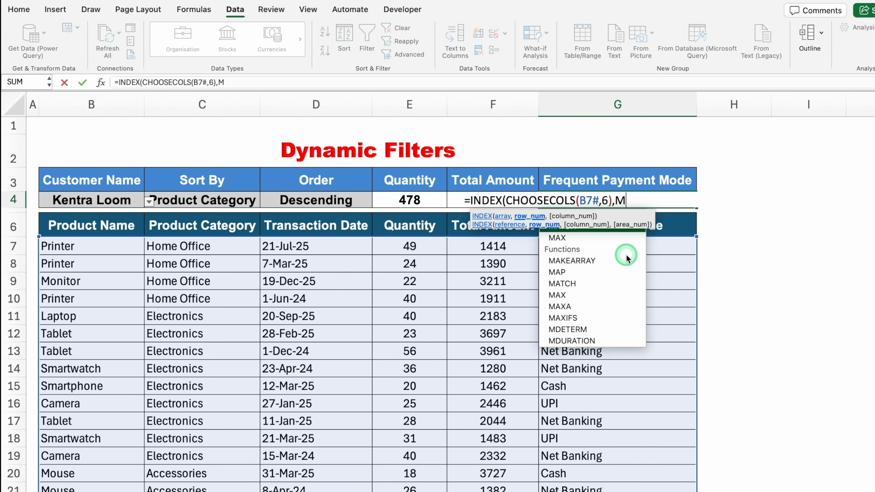
{"action": "type", "text": "O"}
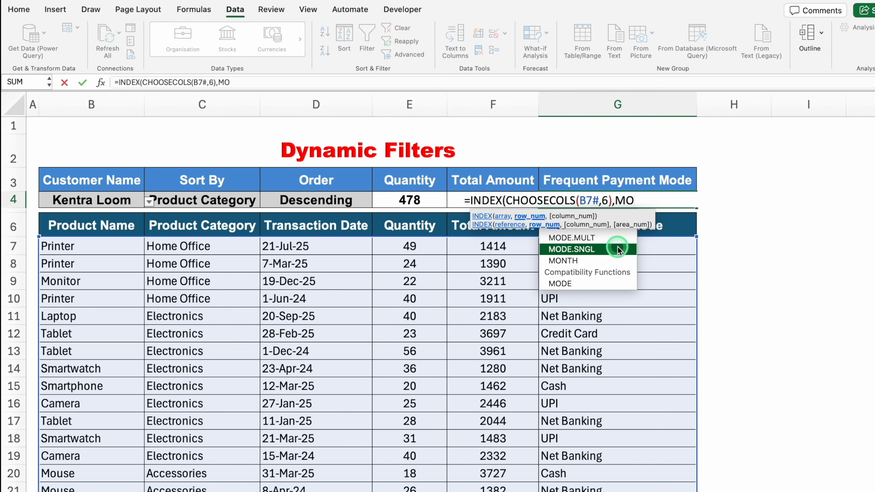
{"action": "left_click", "coordinate": [615, 241]}
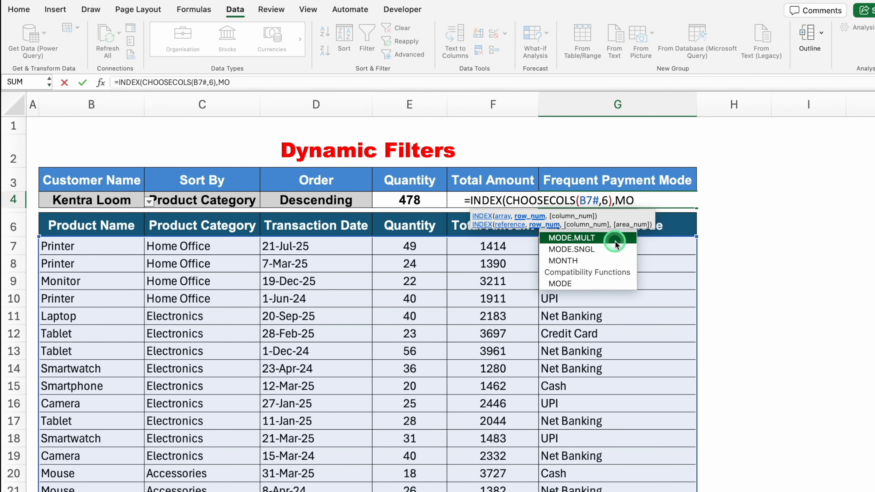
{"action": "double_click", "coordinate": [615, 242]}
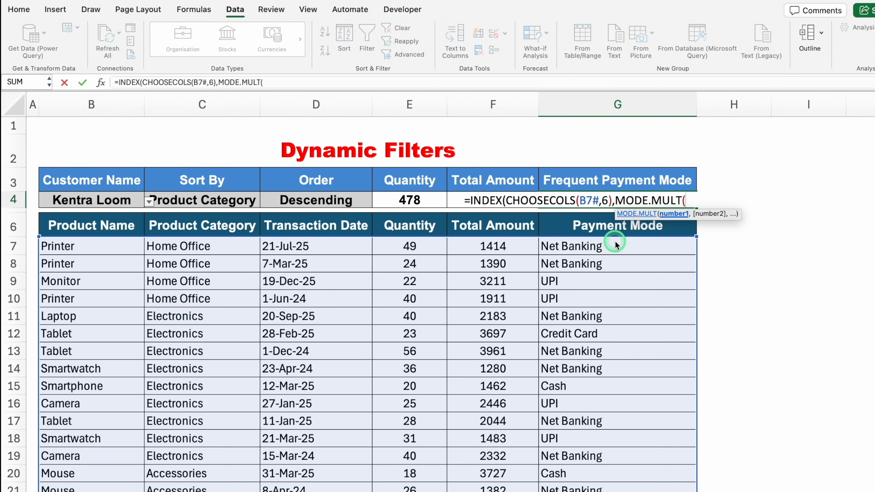
{"action": "left_click", "coordinate": [716, 213]}
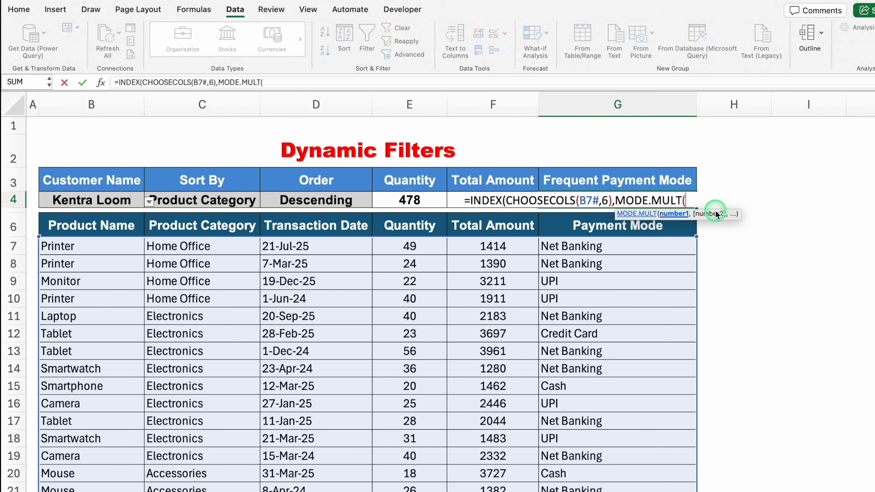
{"action": "type", "text": "MAT"}
{"action": "double_click", "coordinate": [596, 226]}
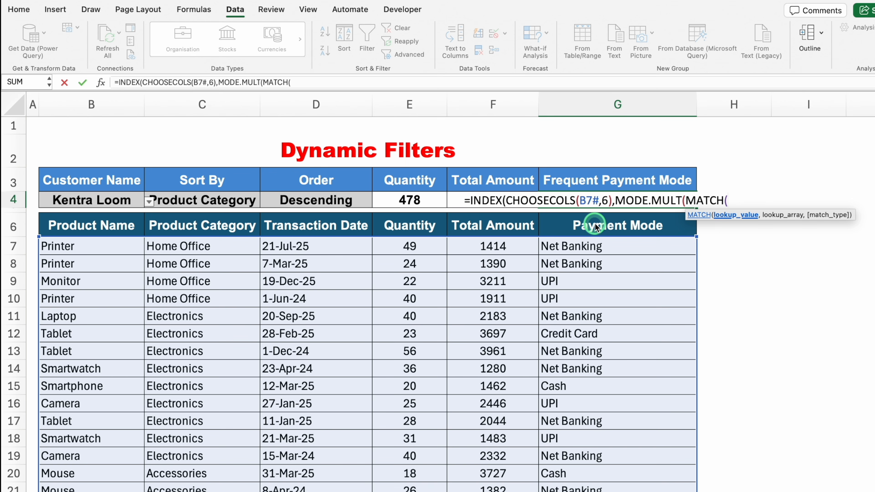
Step: Enter CHOOSECOLS(B7#,6) as the lookup value of MATCH, followed by a comma for its lookup array
{"action": "type", "text": "CHOOSECOLS("}
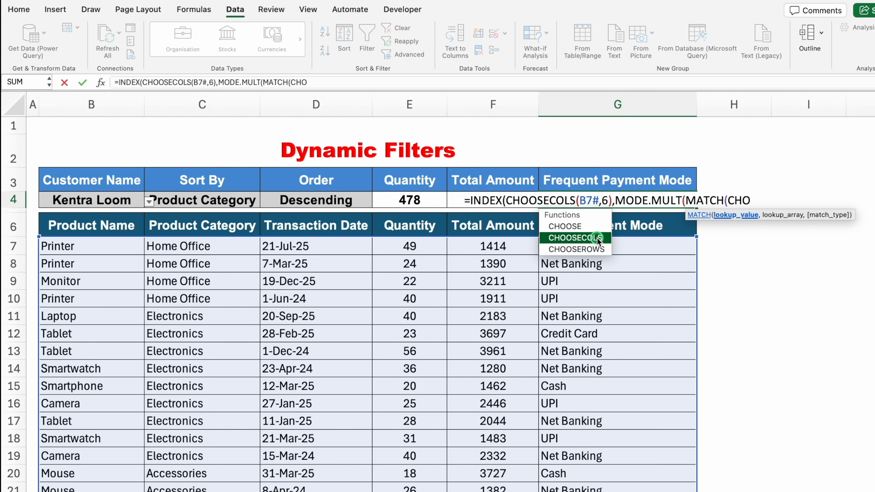
{"action": "double_click", "coordinate": [597, 238]}
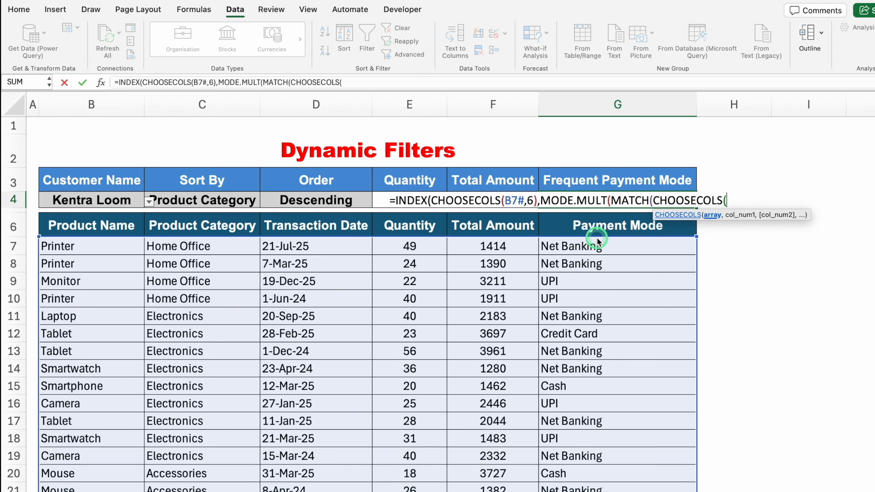
{"action": "left_click", "coordinate": [87, 245]}
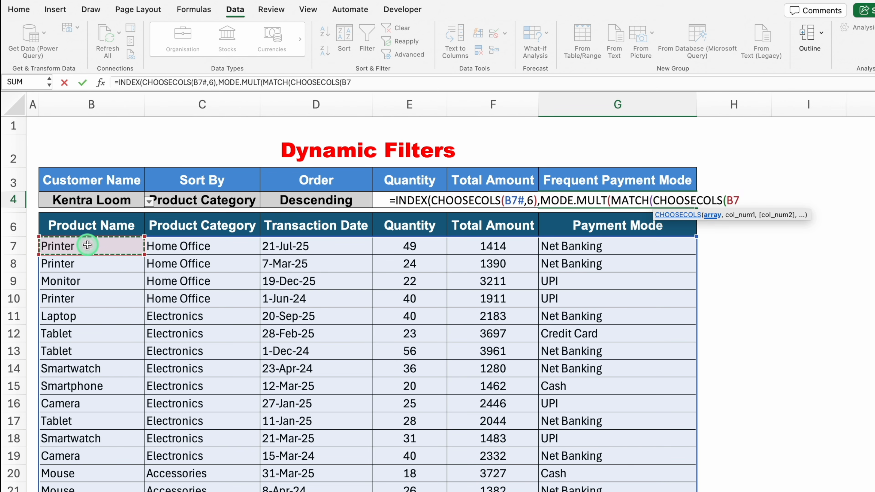
{"action": "type", "text": "#,6),"}
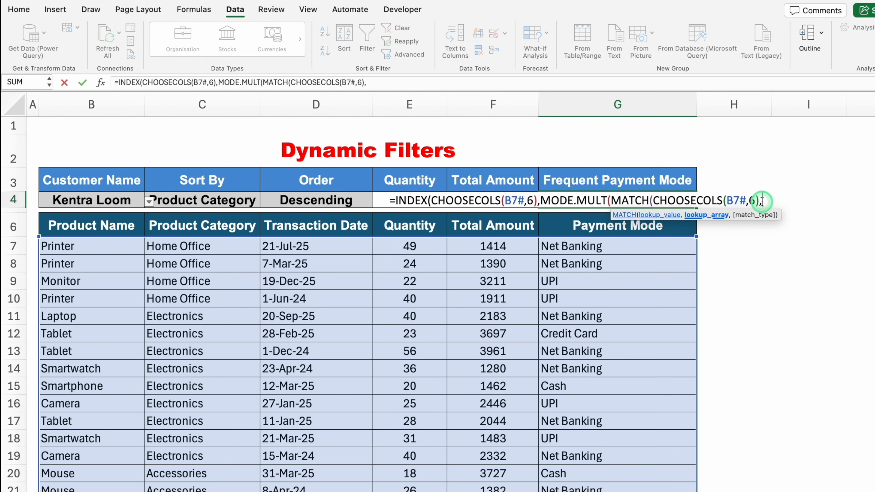
Step: Copy the CHOOSECOLS(B7#,6) expression from the lookup value and reuse it as the lookup array of MATCH
{"action": "left_click_drag", "start_coordinate": [760, 200], "coordinate": [655, 200]}
{"action": "key", "text": "super+c"}
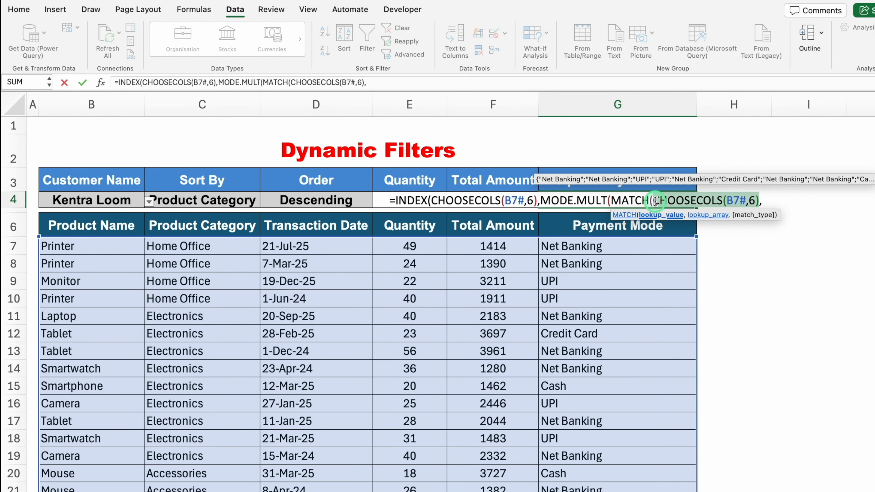
{"action": "left_click", "coordinate": [770, 204]}
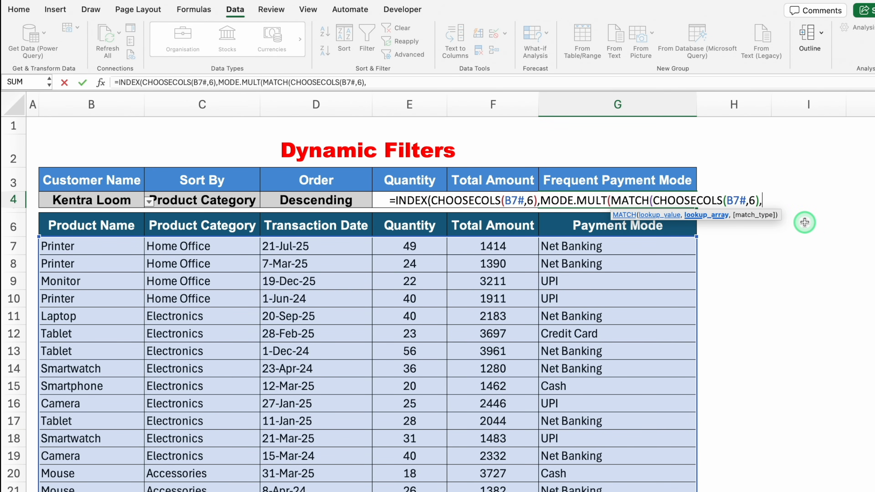
{"action": "key", "text": "super+v"}
{"action": "type", "text": ","}
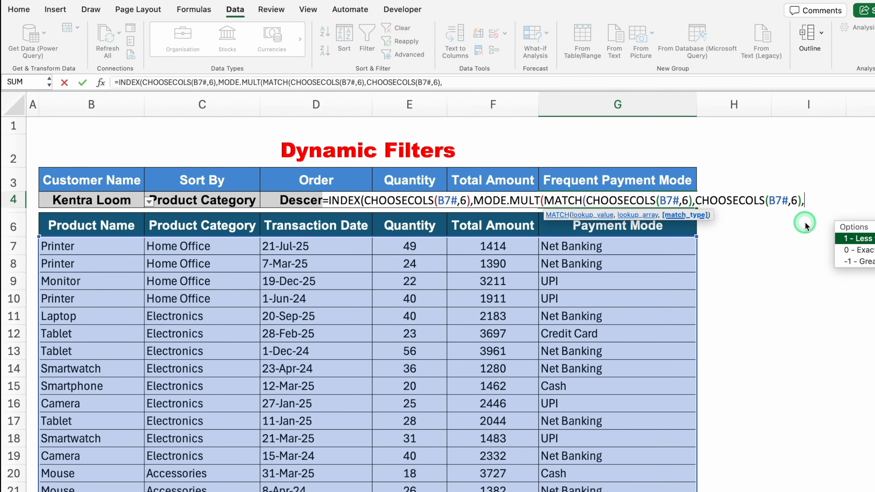
Step: Set the match type to 0 for an exact match, close the three open functions and enter the G4 formula
{"action": "left_click", "coordinate": [872, 250]}
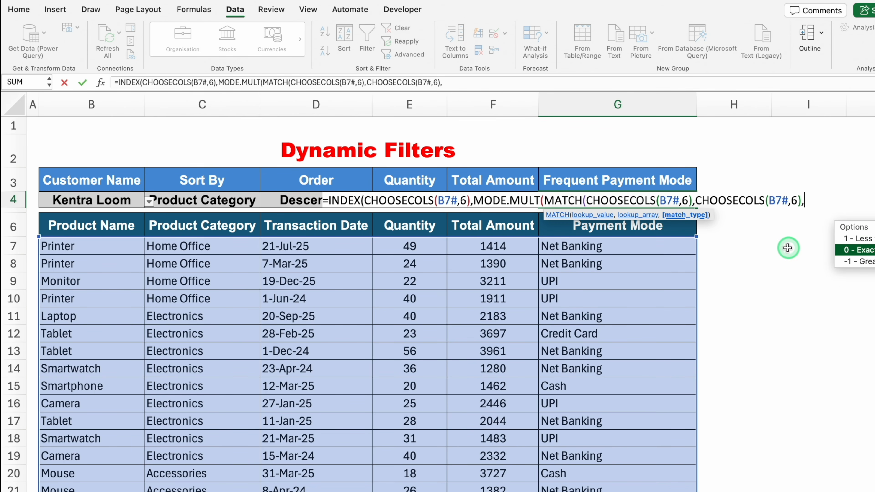
{"action": "type", "text": "0"}
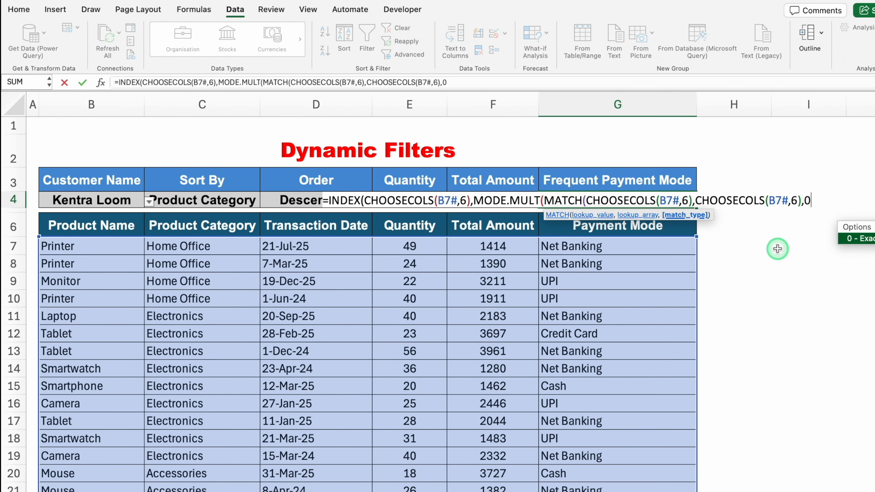
{"action": "type", "text": ")))"}
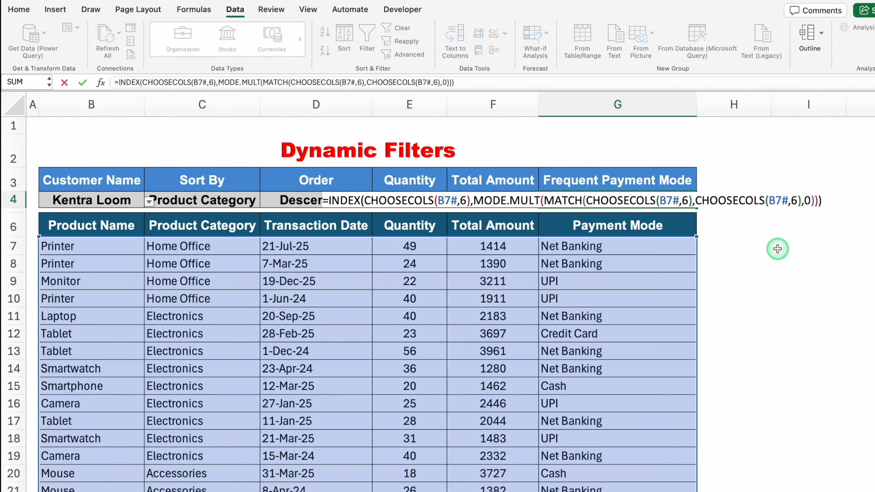
{"action": "key", "text": "Return"}
Step: Check the Frequent Payment Mode result in G4 against the entries listed in the Payment Mode column
{"action": "left_click", "coordinate": [670, 200]}
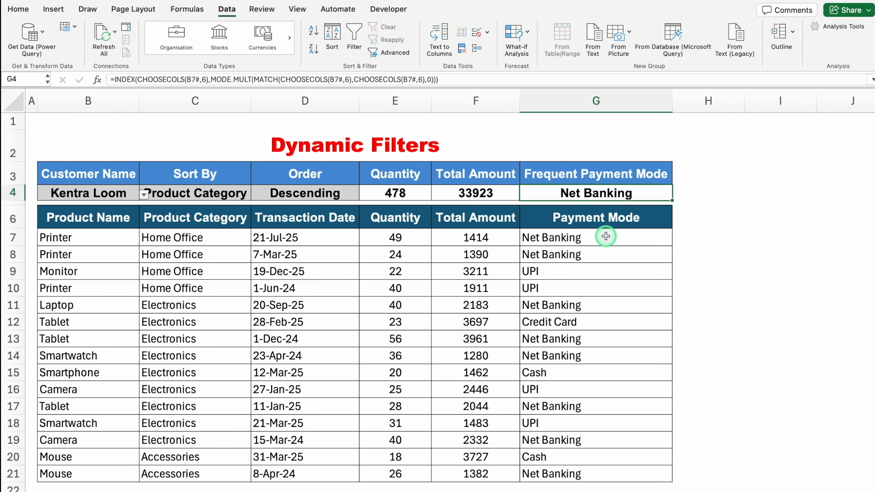
{"action": "left_click", "coordinate": [628, 252]}
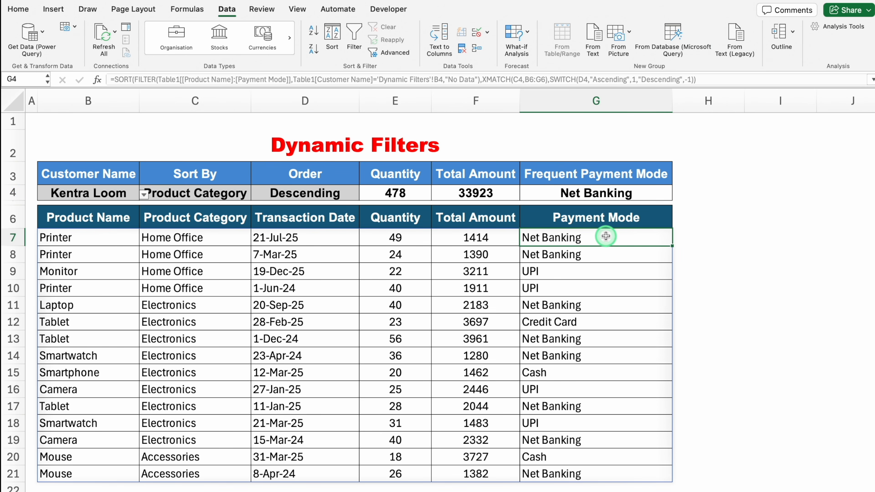
{"action": "left_click_drag", "start_coordinate": [606, 243], "coordinate": [607, 251]}
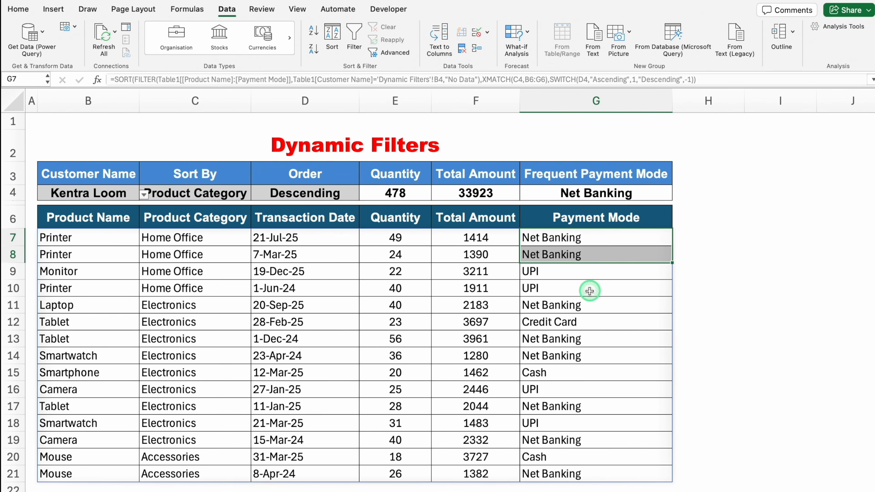
{"action": "left_click", "coordinate": [580, 304]}
{"action": "left_click", "coordinate": [588, 338]}
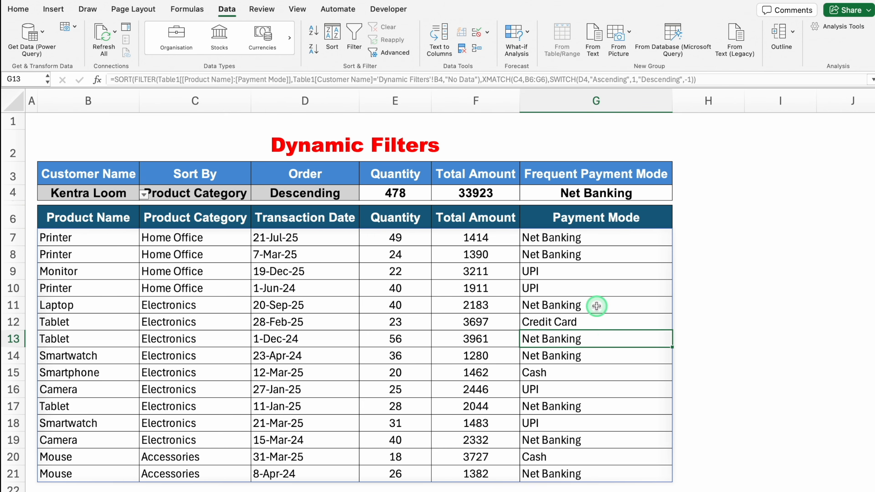
{"action": "left_click", "coordinate": [602, 242]}
{"action": "left_click", "coordinate": [772, 289]}
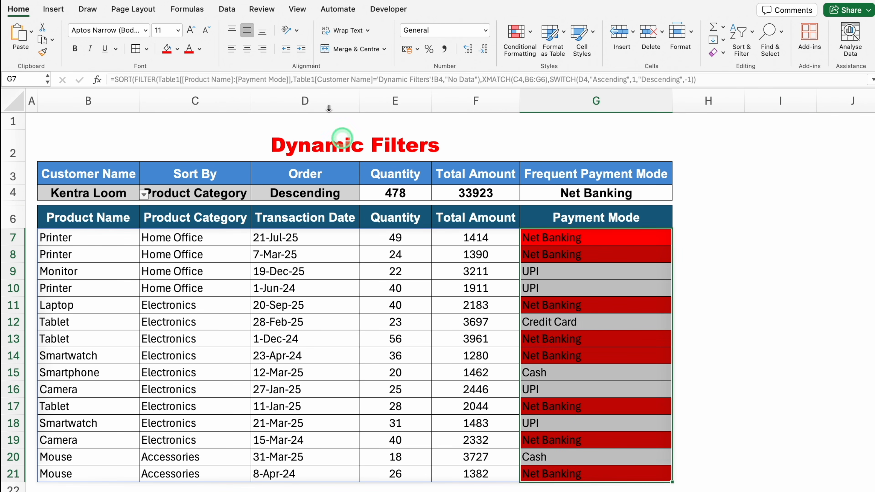
Step: Review the complete INDEX, MODE.MULT and MATCH formula in G4, leaving it as it is
{"action": "left_click", "coordinate": [631, 193]}
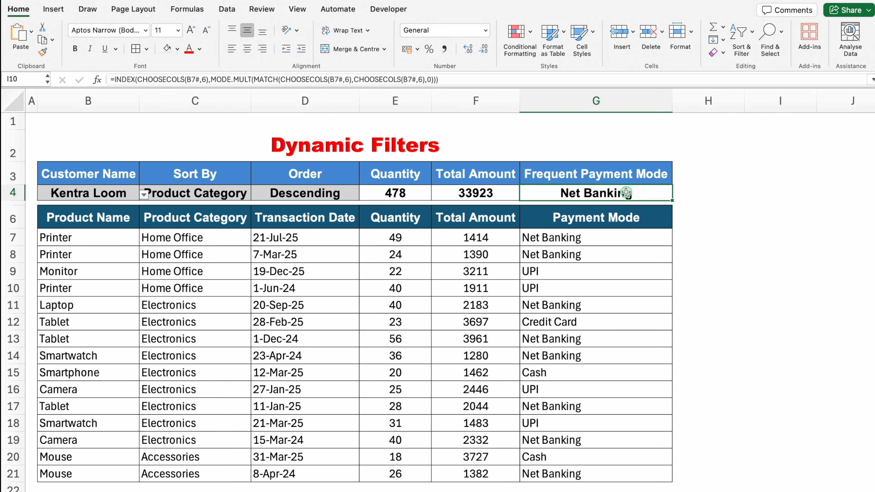
{"action": "double_click", "coordinate": [636, 193]}
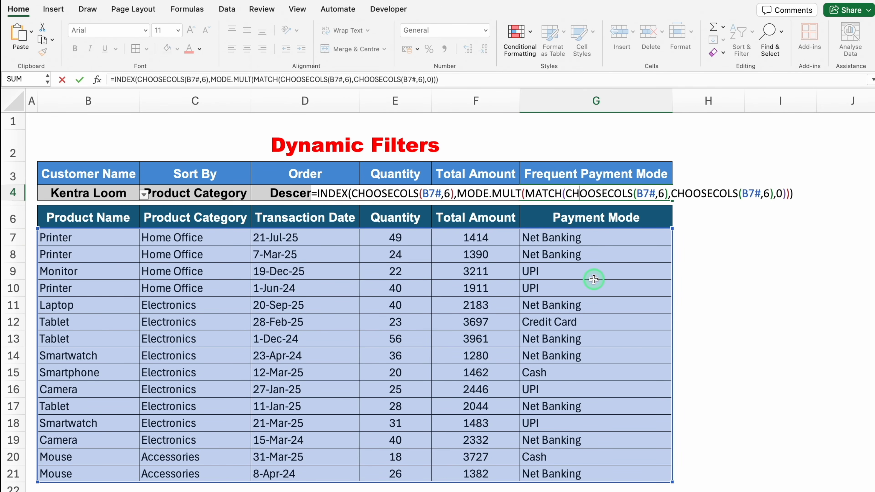
{"action": "key", "text": "Return"}
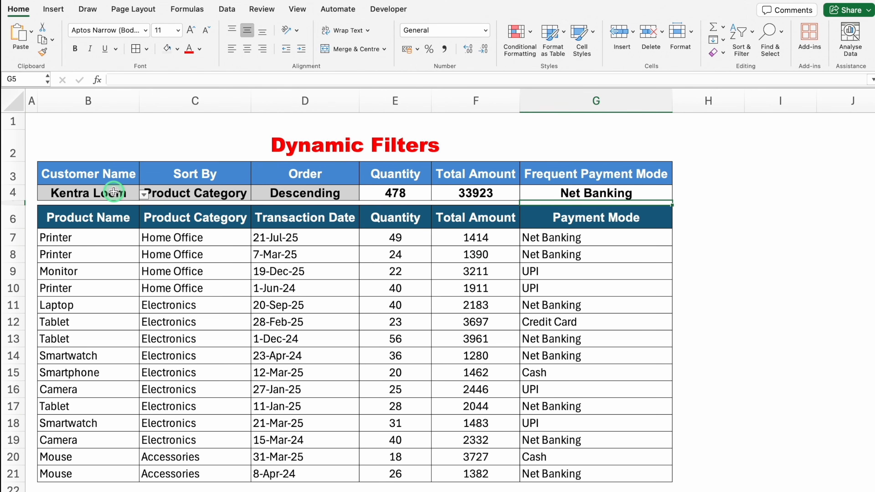
Step: Look over the Customer Name and Sort By selection cells in B4 and C4
{"action": "left_click", "coordinate": [114, 192]}
{"action": "left_click", "coordinate": [165, 192]}
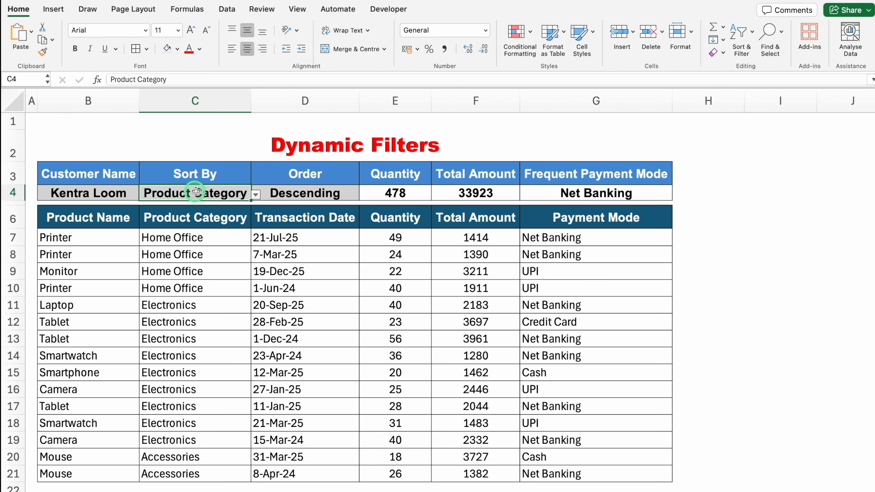